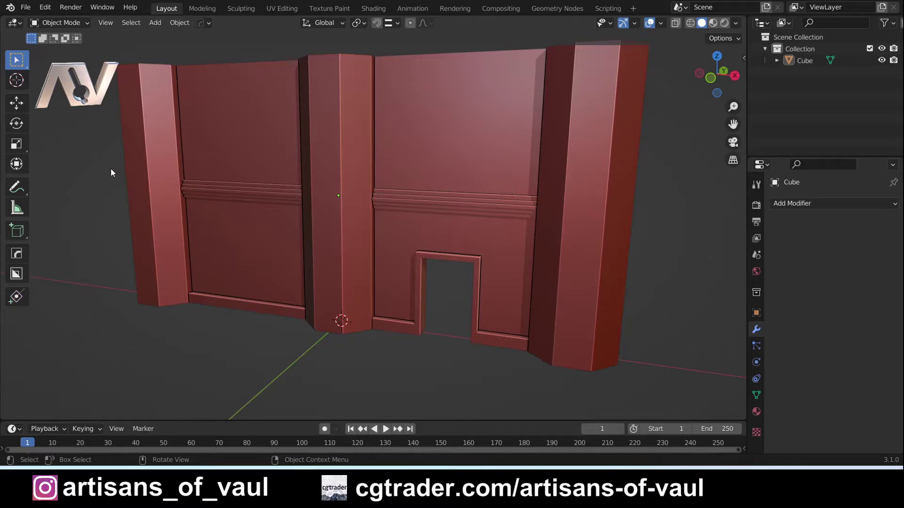
Step: Search the add-on preferences for "ivy" and make sure the Add Curve: IvyGen add-on is enabled
click(45, 8)
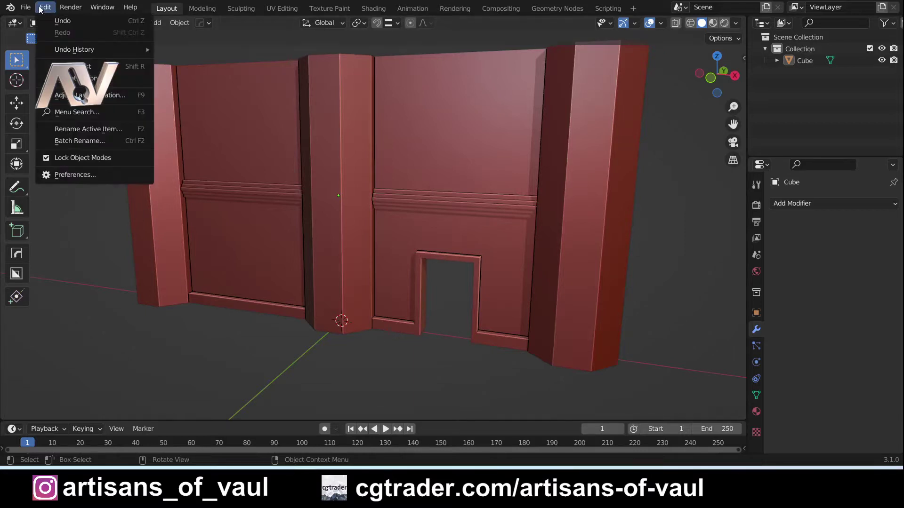
click(69, 174)
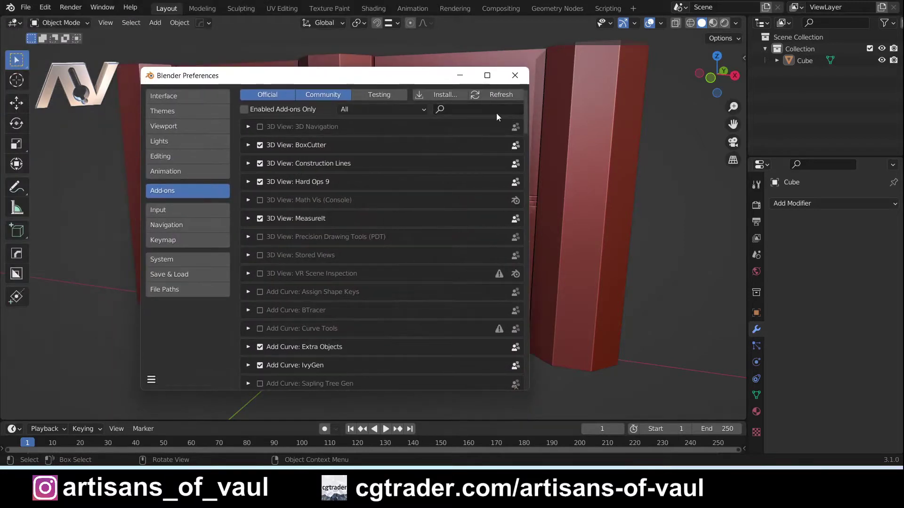
click(488, 107)
text(ivy)
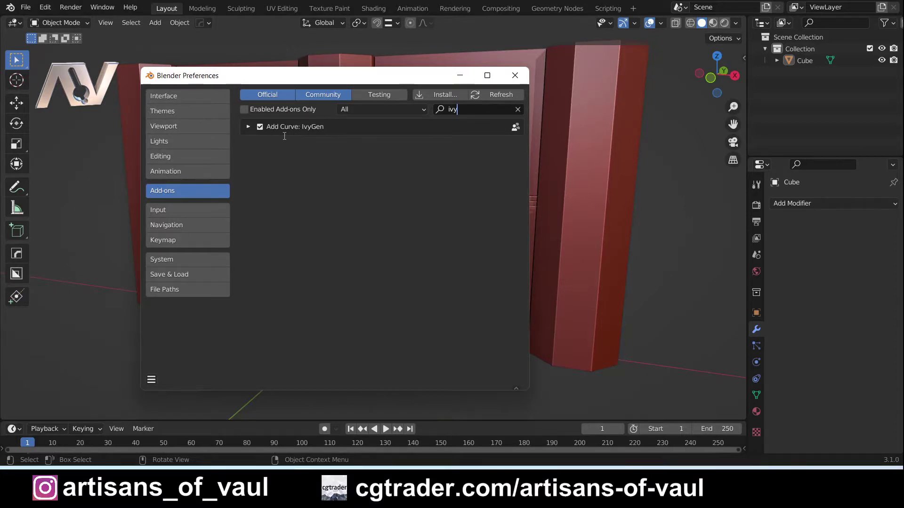
click(260, 127)
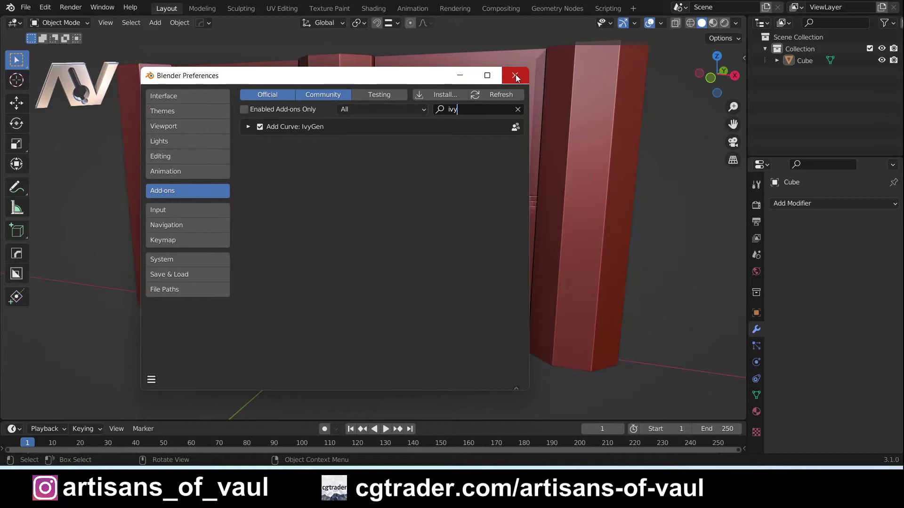
click(154, 381)
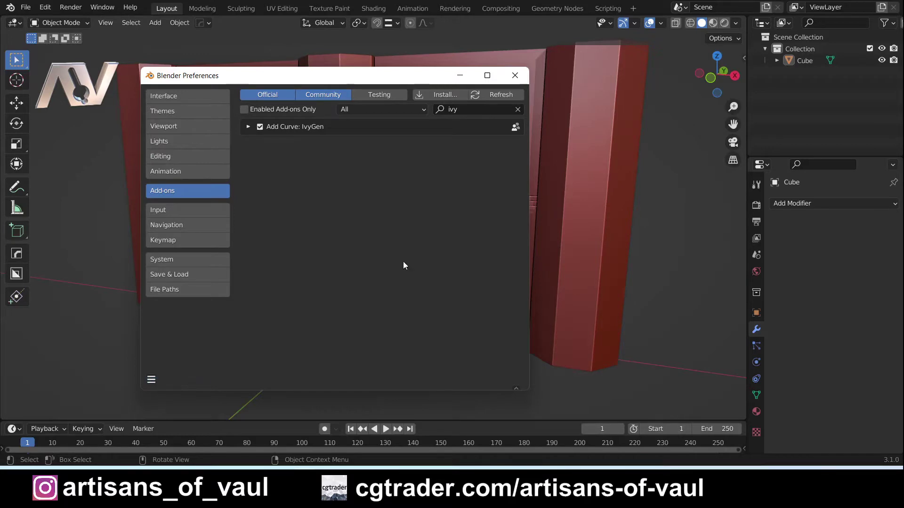
click(515, 75)
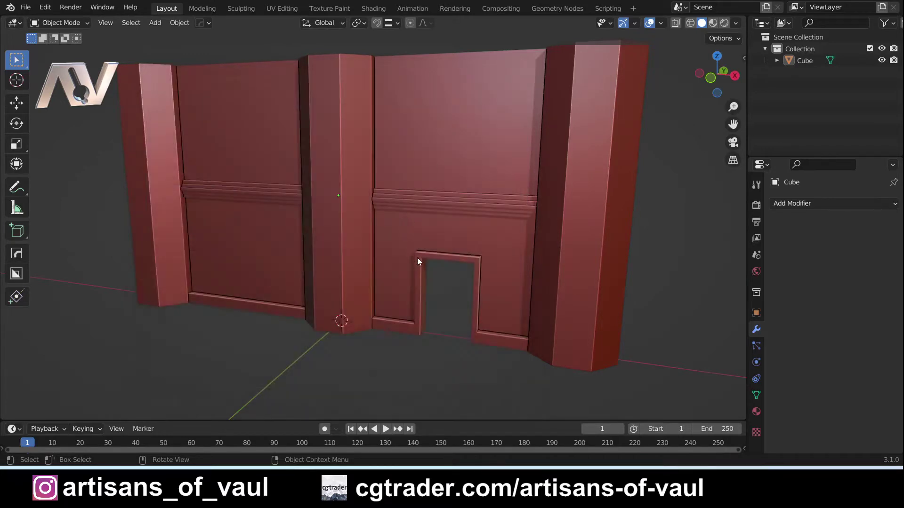
Step: Select the wall and scale it down uniformly by a factor of about 0.44
middle_drag(360, 275, 384, 308)
click(421, 216)
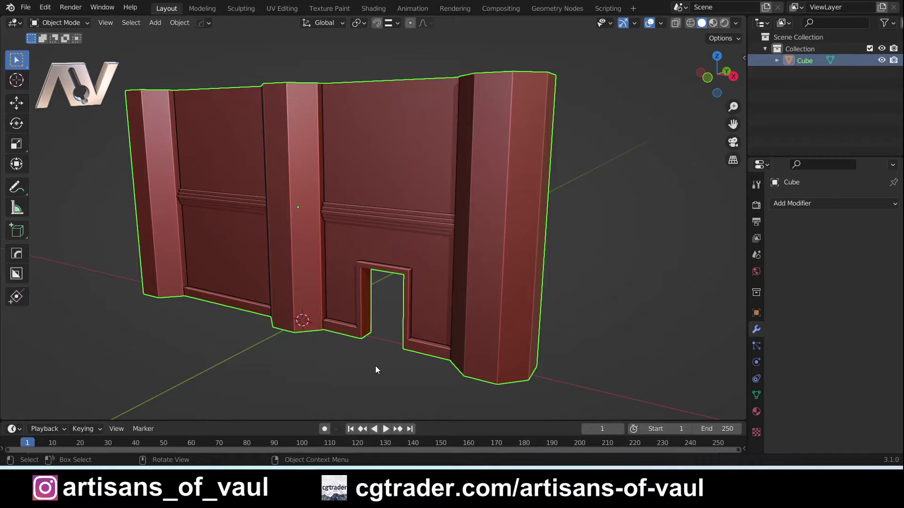
click(709, 78)
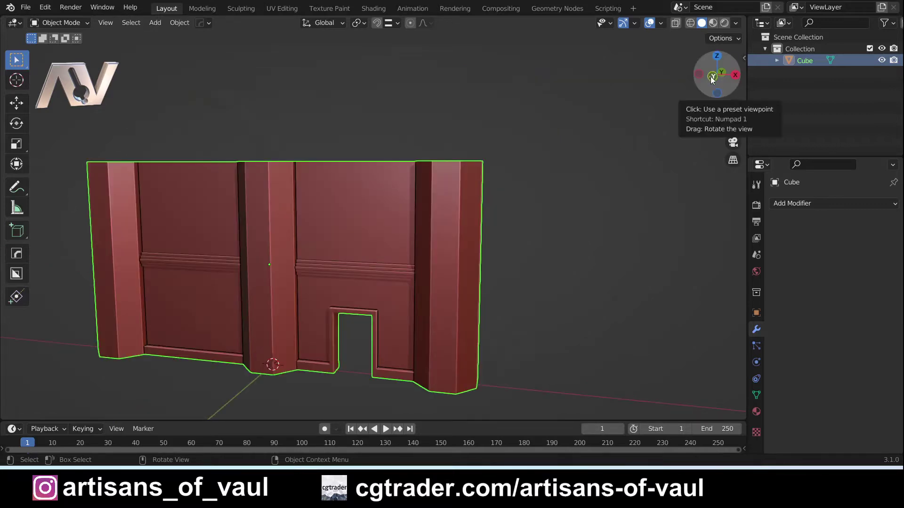
middle_drag(486, 187, 522, 178)
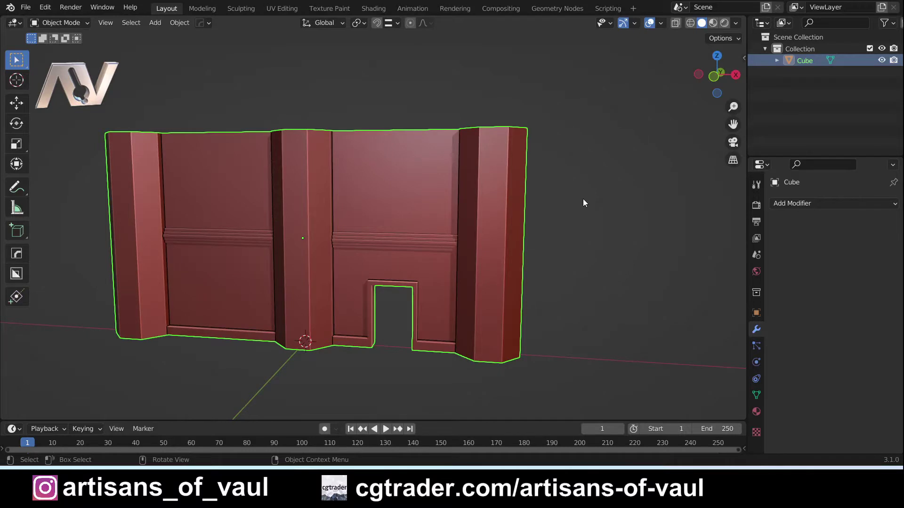
key(s)
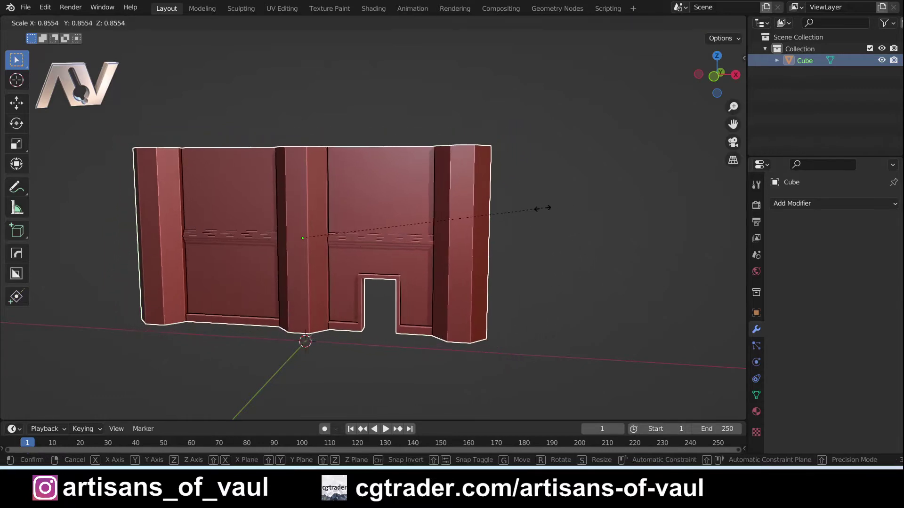
click(417, 210)
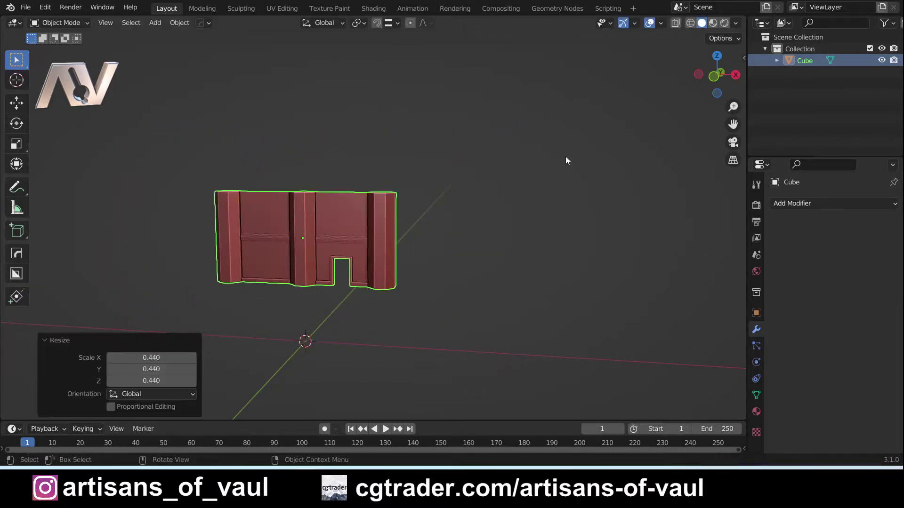
Step: Scale the wall down uniformly a little more in the front view, by a factor of about 0.92, and deselect it
click(715, 76)
scroll(413, 226, up, 3)
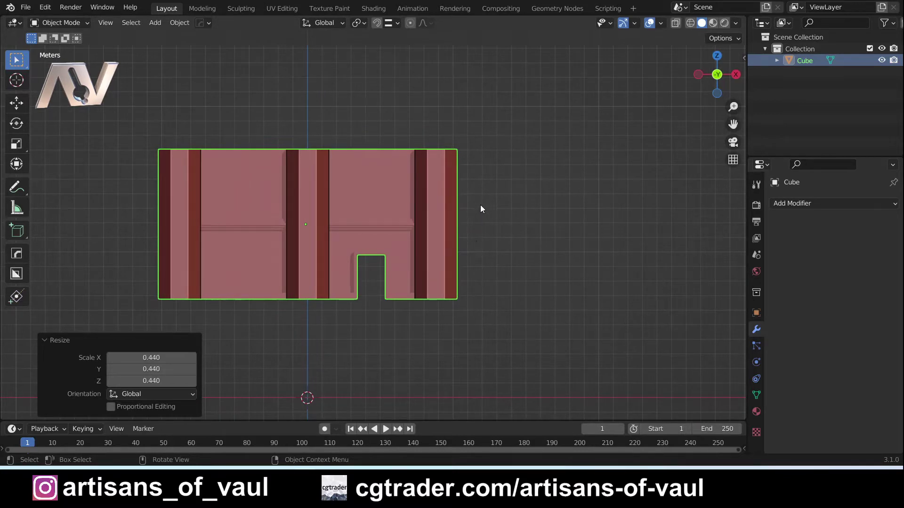
key(s)
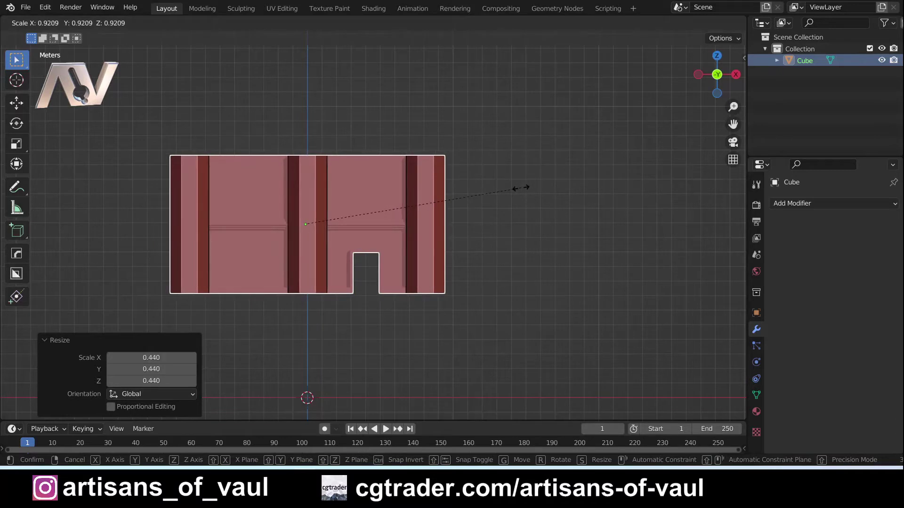
click(521, 192)
click(473, 235)
Step: Check the wall's transform values and overall dimensions
middle_drag(473, 234, 481, 162)
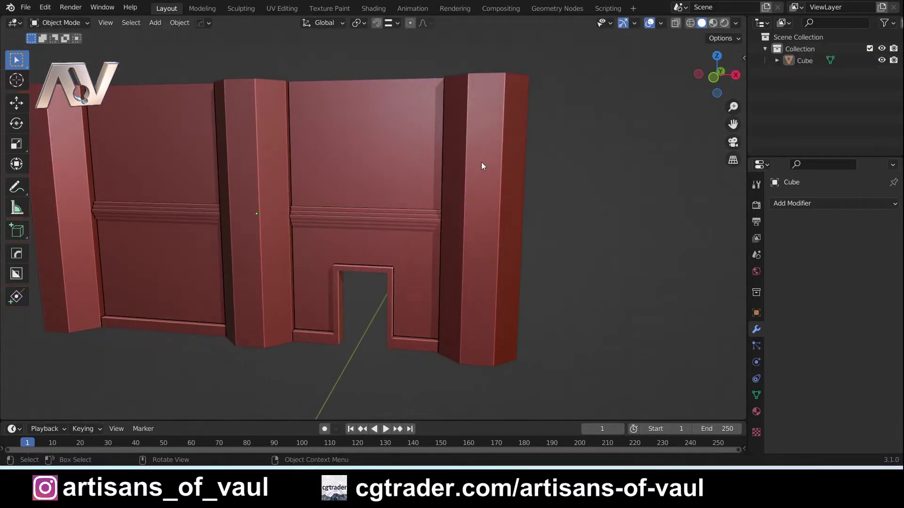
click(476, 145)
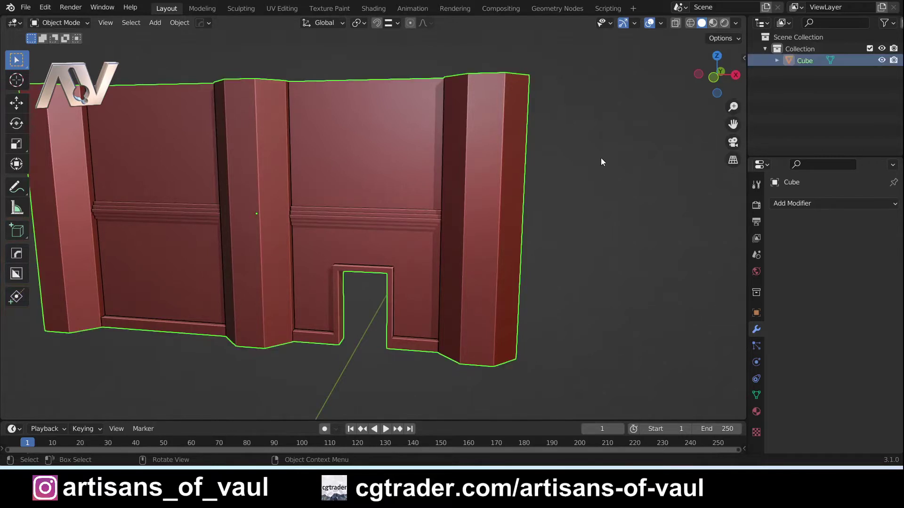
key(n)
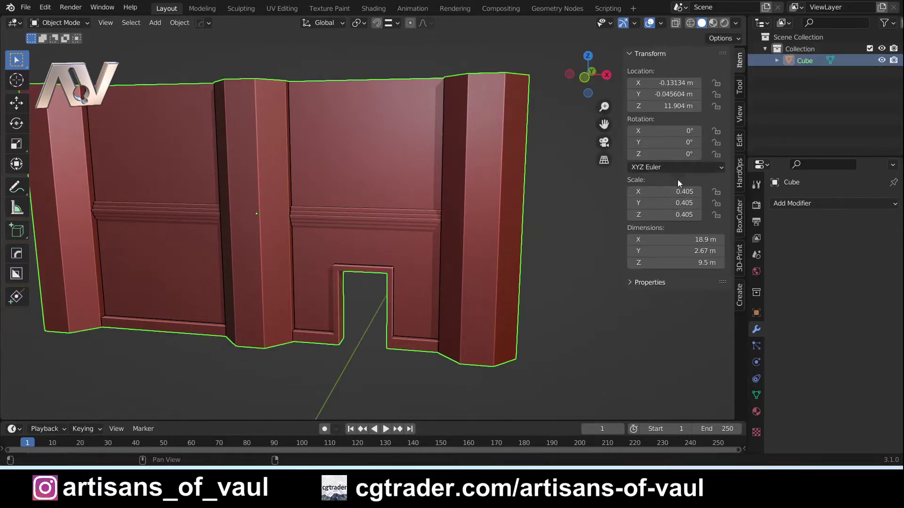
click(558, 219)
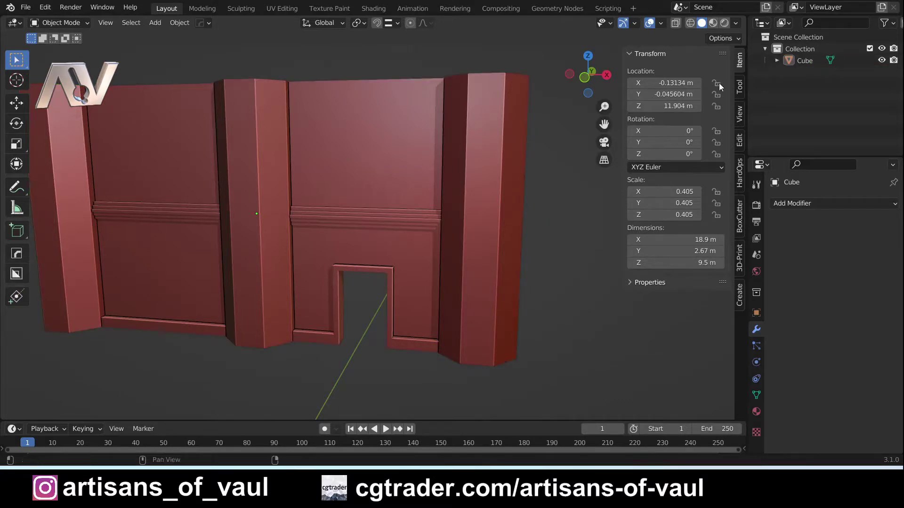
key(n)
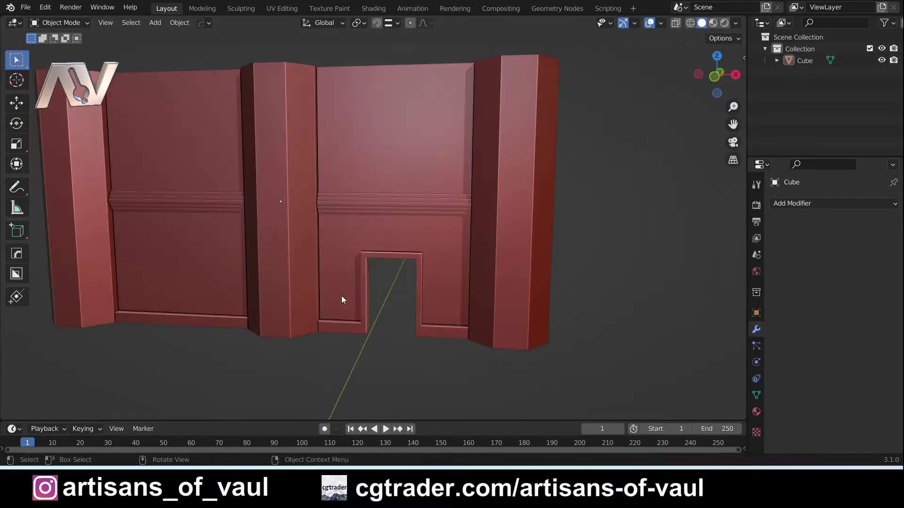
Step: Place the 3D cursor on the lower wall panel between the middle pillar and the doorway as the ivy's starting point
scroll(311, 306, down, 7)
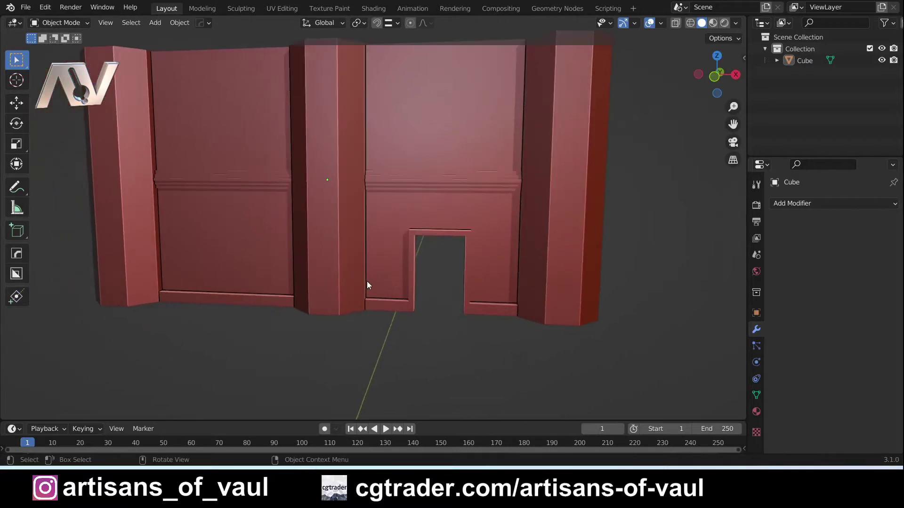
scroll(377, 302, up, 8)
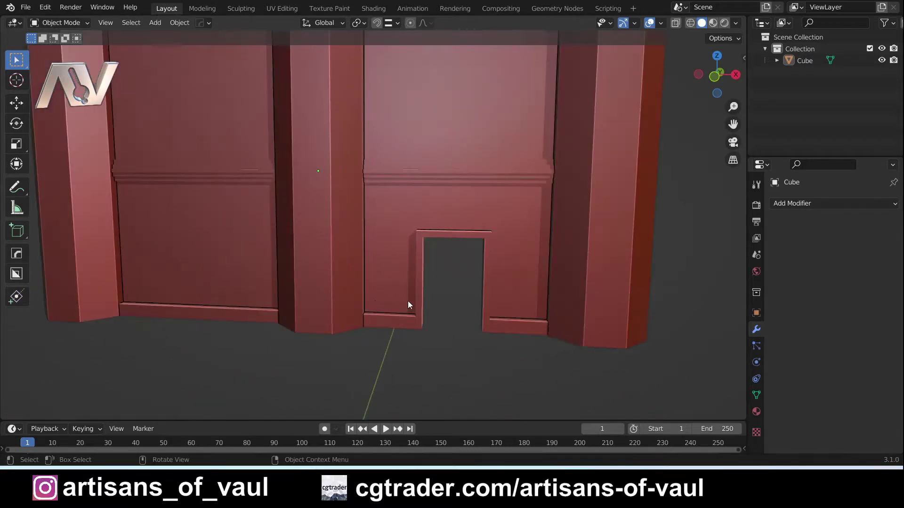
scroll(384, 281, up, 2)
middle_drag(380, 283, 443, 325)
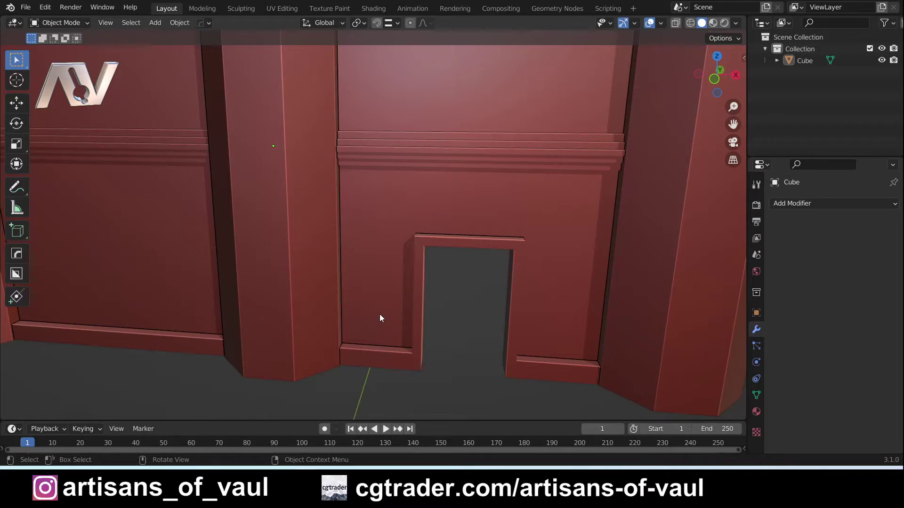
mouse_move(385, 343)
middle_down()
mouse_move(402, 313)
mouse_move(394, 333)
middle_up()
scroll(392, 338, up, 3)
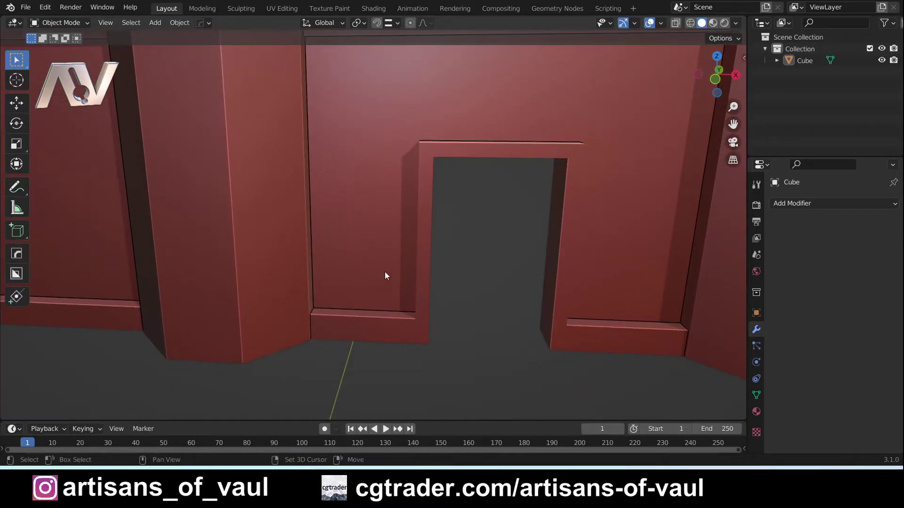
middle_drag(369, 276, 365, 261)
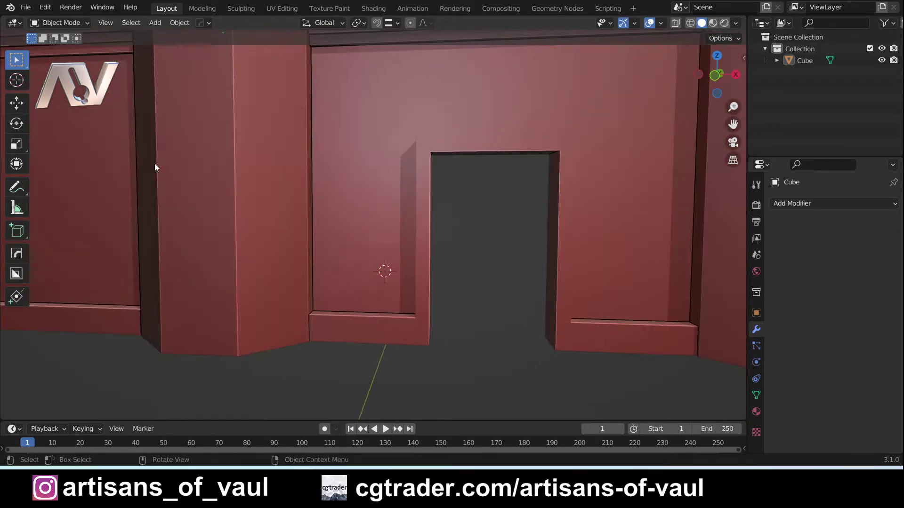
click(17, 80)
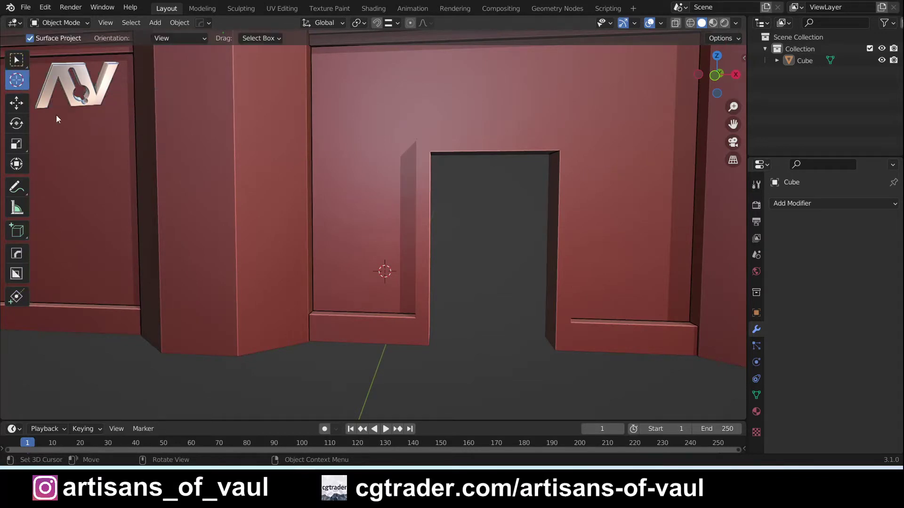
click(381, 270)
click(17, 60)
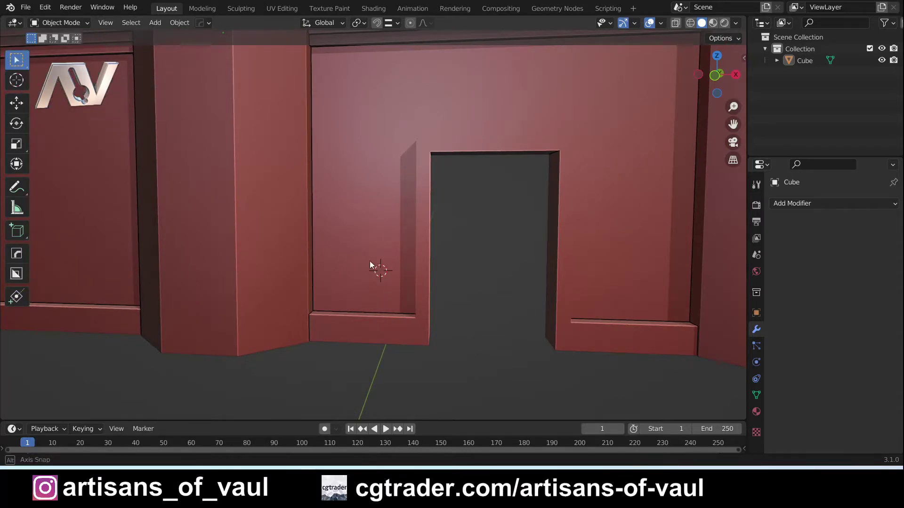
Step: Show the Ivy Generator settings with the wall panel holding the 3D cursor in close view
mouse_move(370, 262)
middle_down()
mouse_move(376, 285)
mouse_move(370, 275)
middle_up()
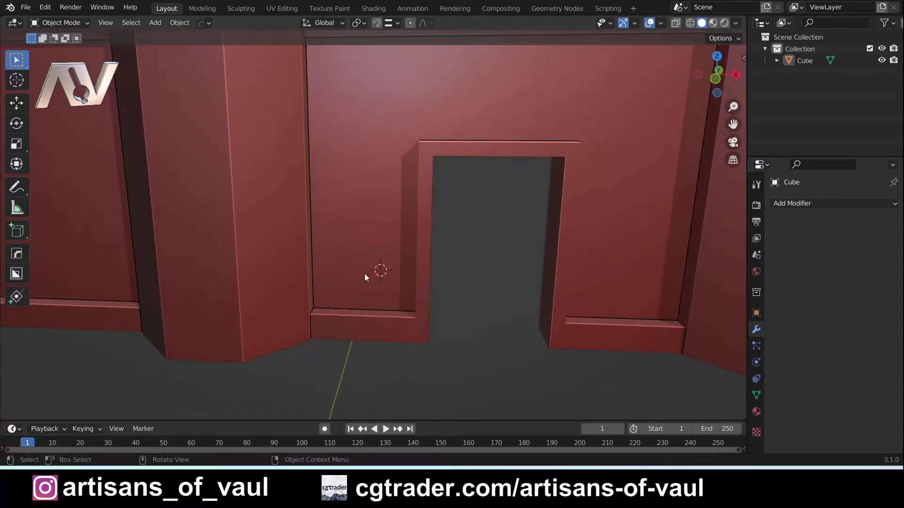
middle_drag(325, 221, 302, 250)
shift+middle_drag(366, 325, 377, 247)
scroll(371, 214, up, 2)
key(n)
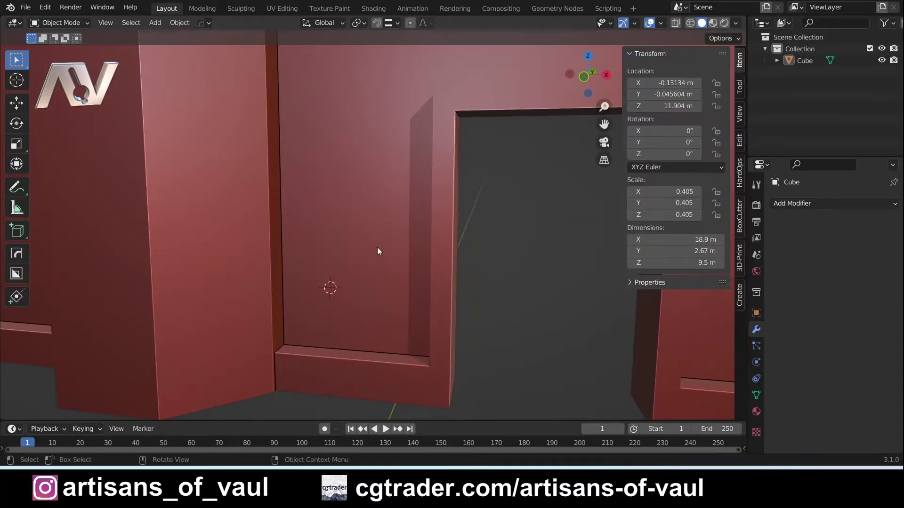
click(739, 296)
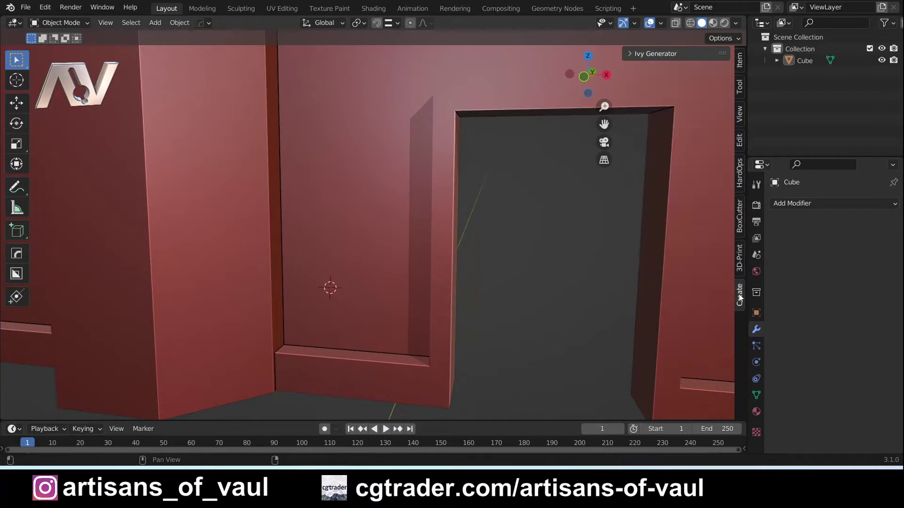
click(630, 55)
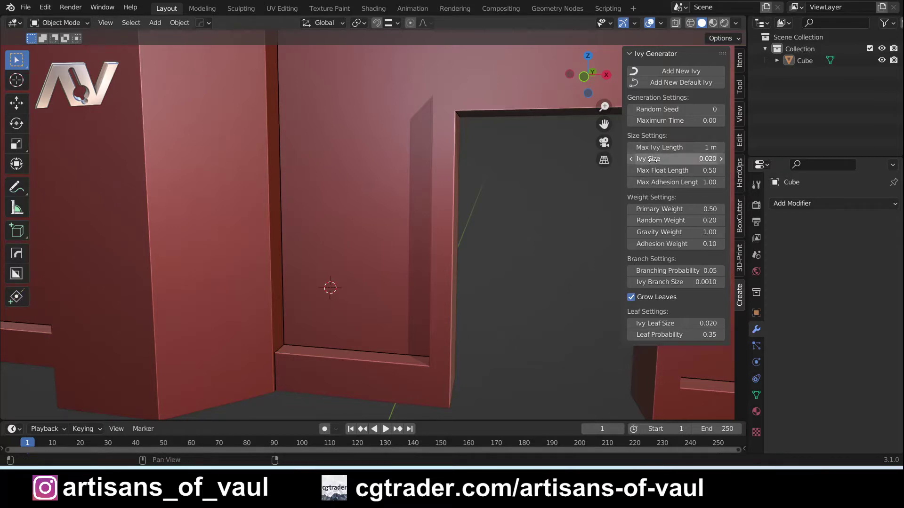
Step: Set the Max Ivy Length to 8 m and generate a new ivy from the 3D cursor on the wall
click(674, 149)
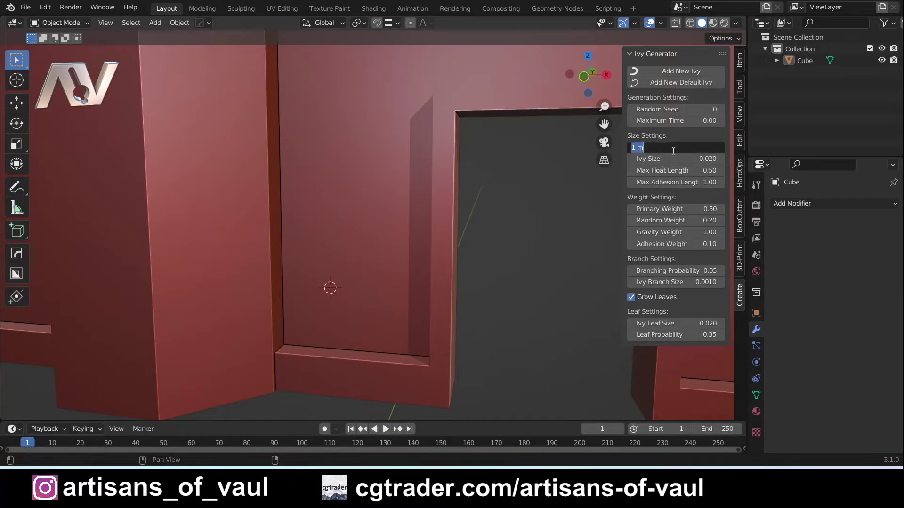
text(8)
key(Return)
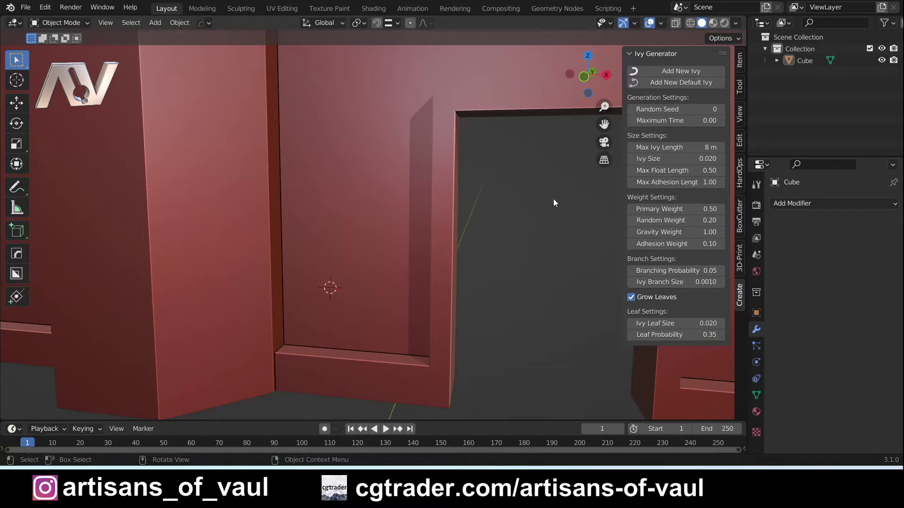
click(678, 71)
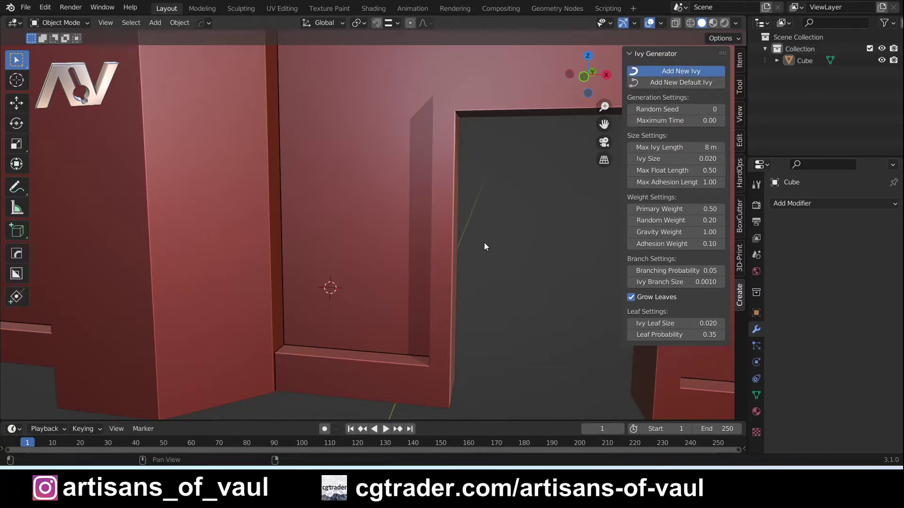
middle_drag(429, 216, 410, 123)
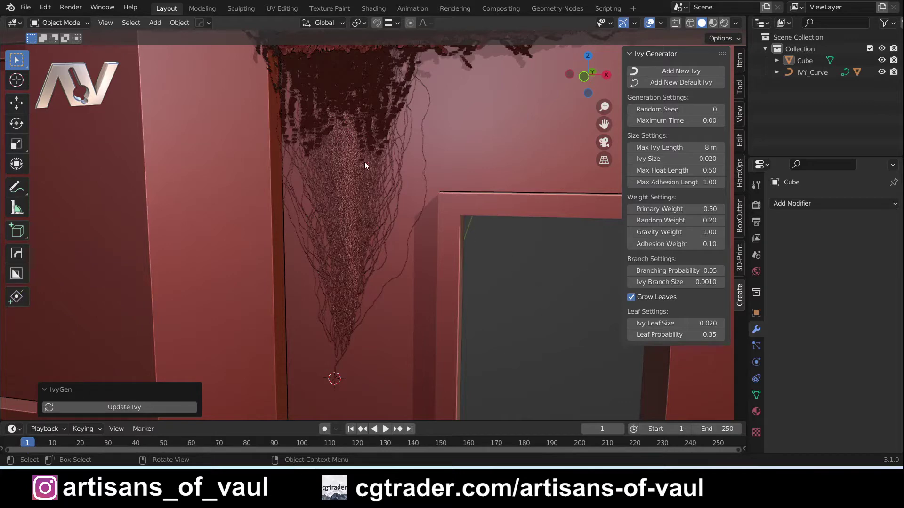
Step: Turn off Grow Leaves and delete the existing ivy's leaf object and branch curve from the wall
click(631, 297)
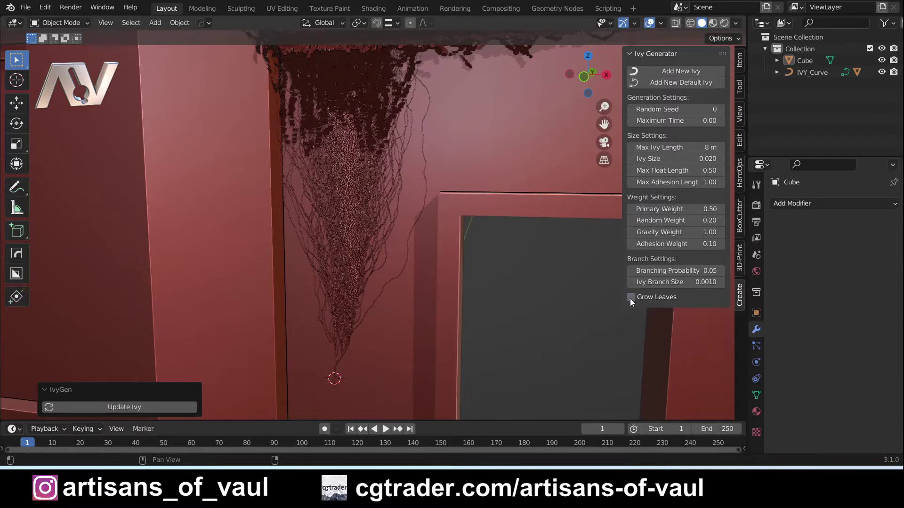
click(329, 87)
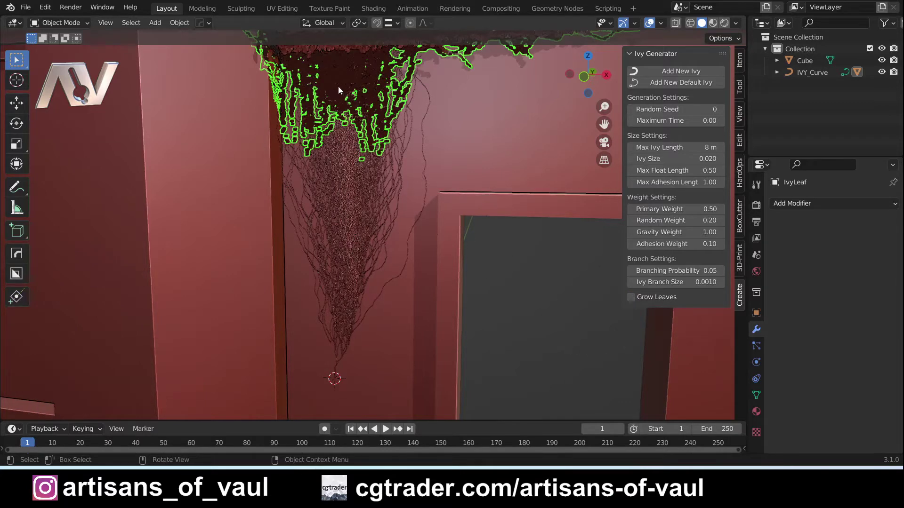
key(x)
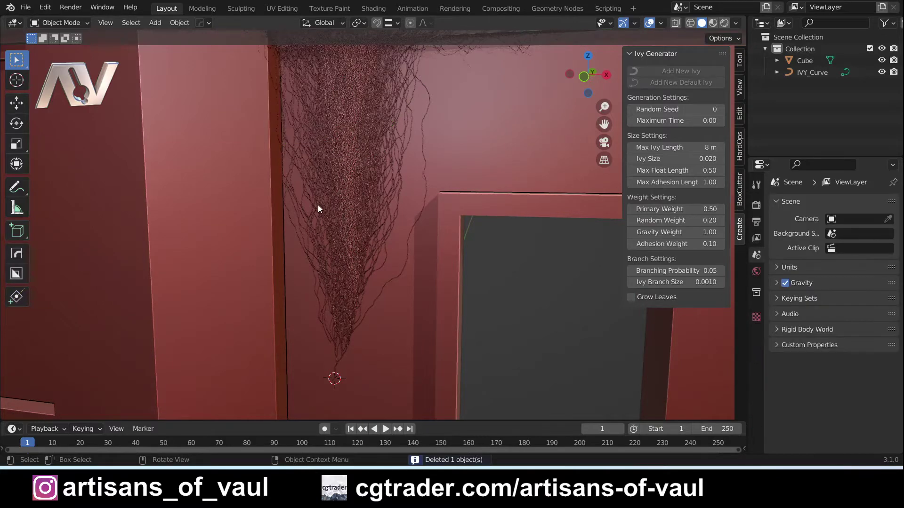
middle_drag(317, 205, 370, 198)
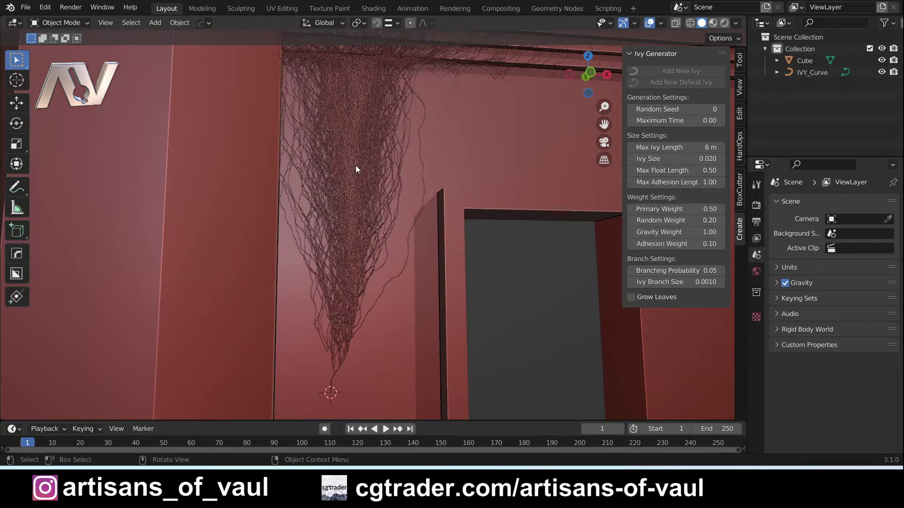
click(353, 173)
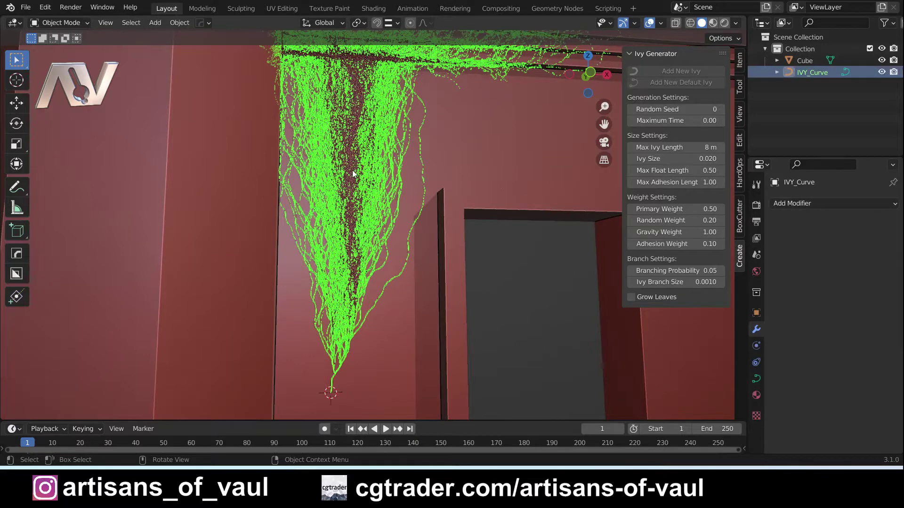
key(x)
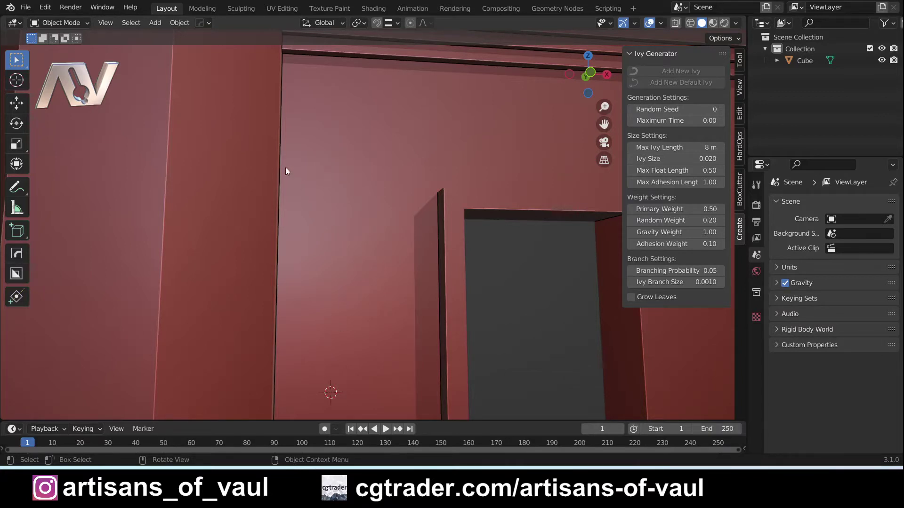
Step: Set the Branching Probability to 1 and generate a new ivy on the wall from the 3D cursor
click(683, 271)
text(1)
key(Return)
click(552, 137)
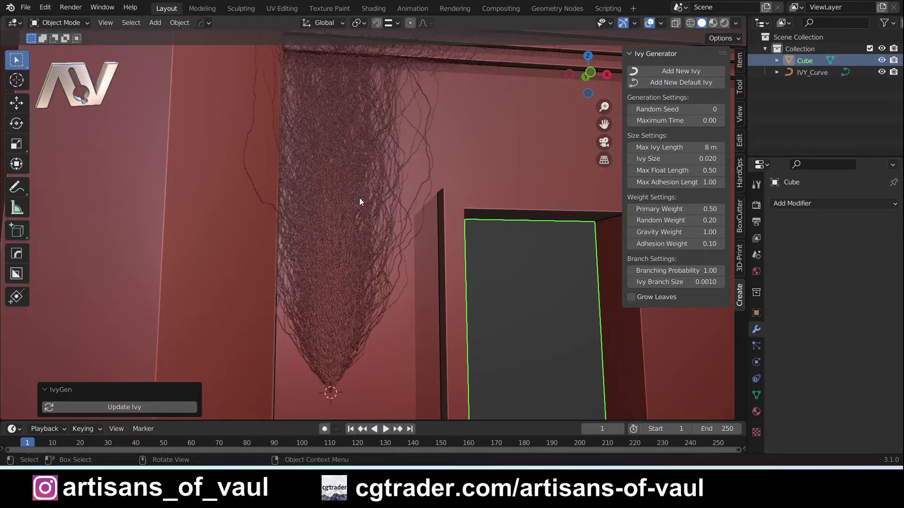
scroll(359, 200, down, 3)
scroll(355, 201, down, 2)
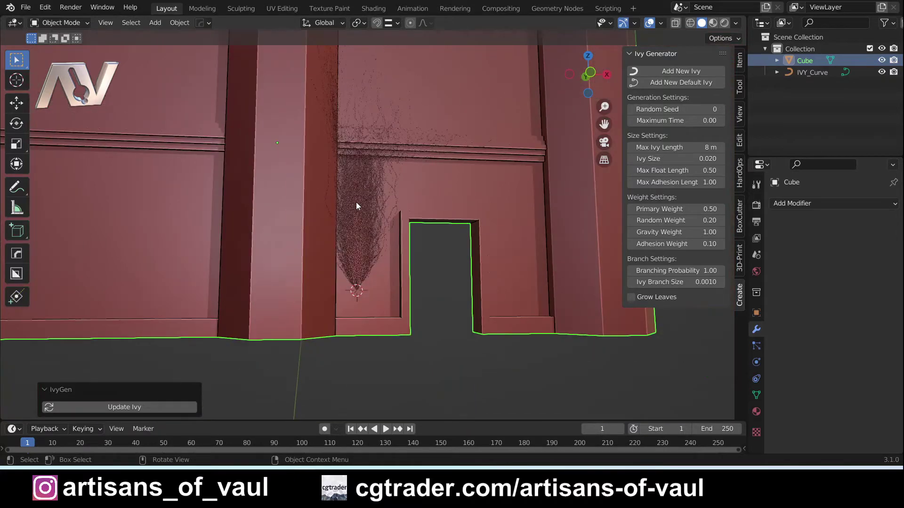
scroll(356, 202, up, 2)
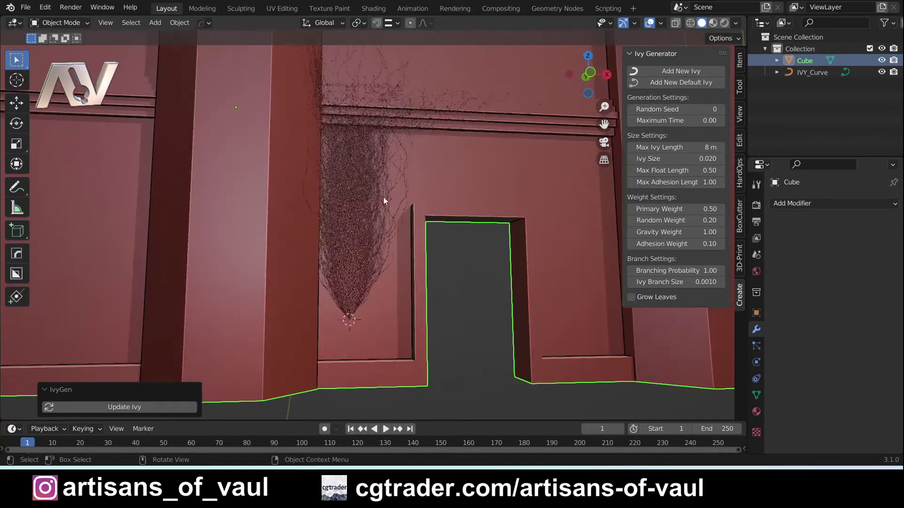
Step: Set the Max Ivy Length to 6 m and update the ivy with the new length
click(686, 151)
text(6)
key(Return)
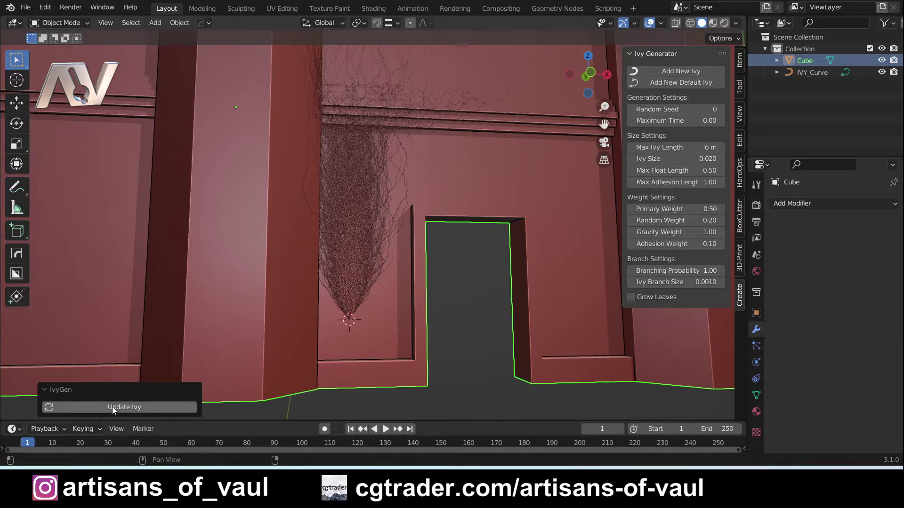
click(112, 406)
scroll(274, 256, up, 1)
scroll(273, 258, up, 2)
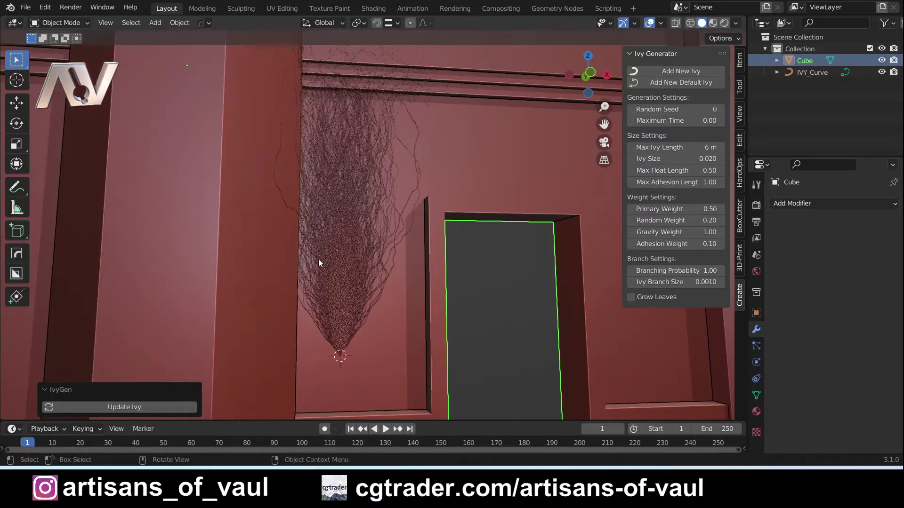
middle_drag(345, 257, 309, 173)
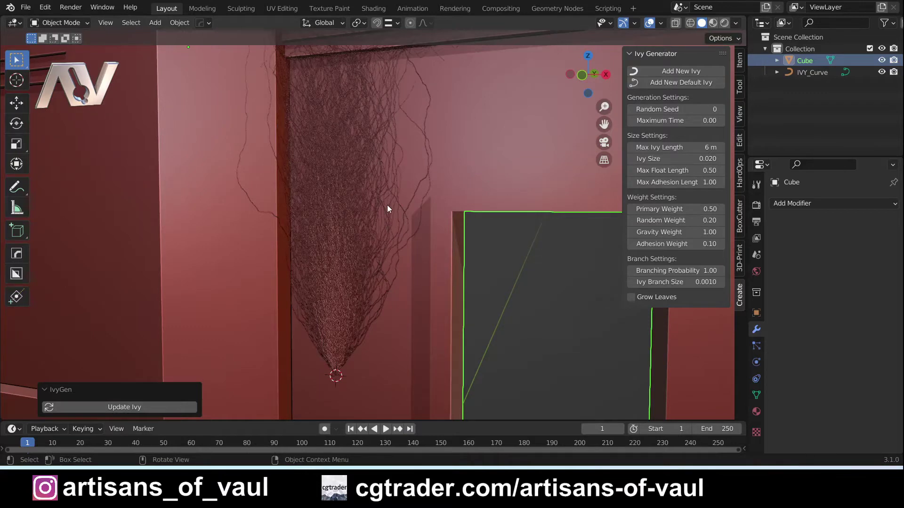
scroll(387, 205, up, 2)
scroll(382, 207, down, 1)
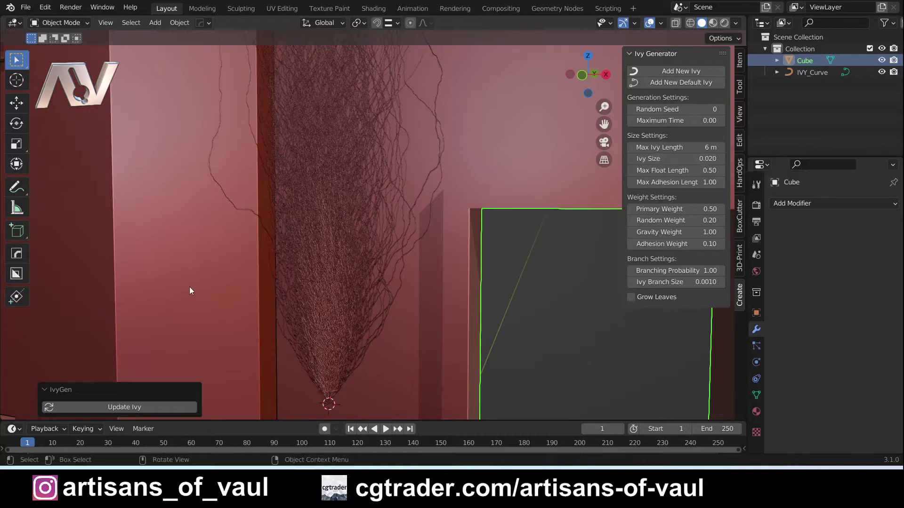
Step: Examine the ivy curve's control points in Edit Mode along the stray strand that crosses the pillar
click(315, 227)
key(ctrl+Tab)
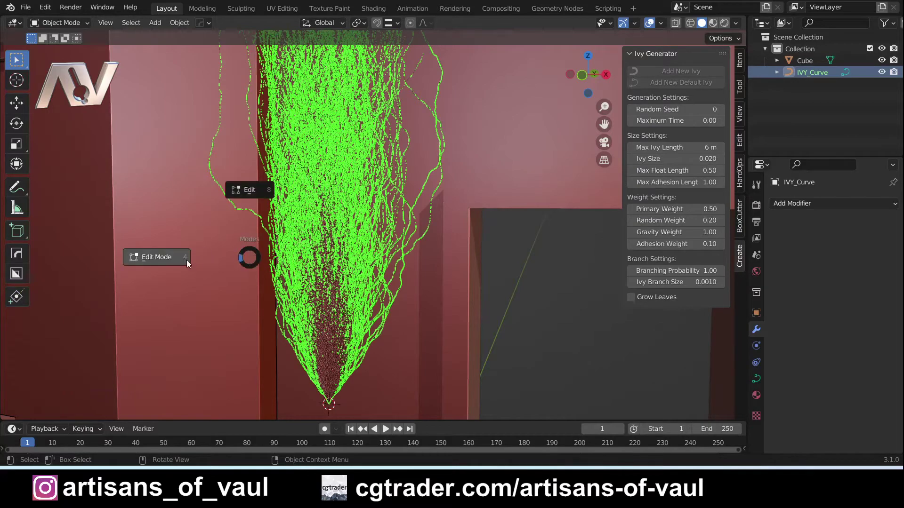
click(195, 249)
scroll(229, 231, up, 5)
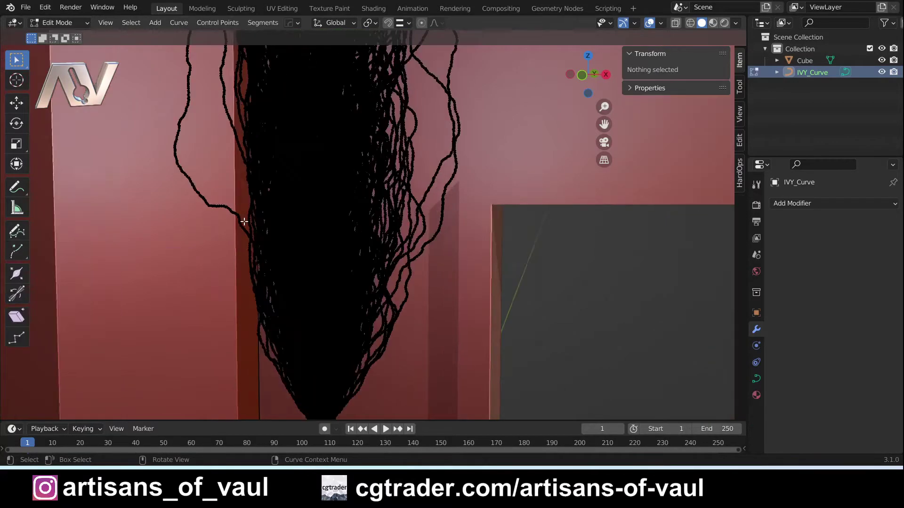
shift+middle_drag(229, 231, 453, 274)
scroll(360, 259, up, 7)
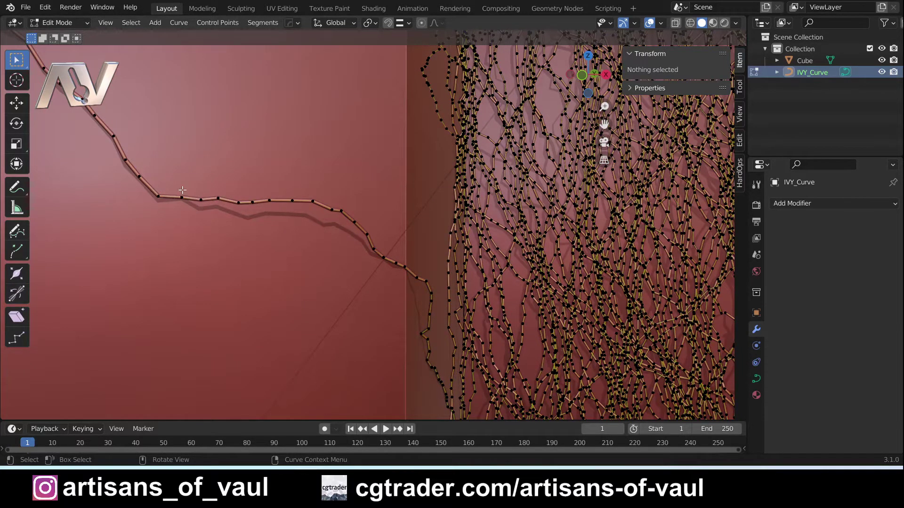
Step: Return to Object Mode and delete the ivy curve
scroll(165, 193, down, 5)
middle_drag(359, 226, 347, 276)
key(ctrl+Tab)
click(368, 213)
key(Delete)
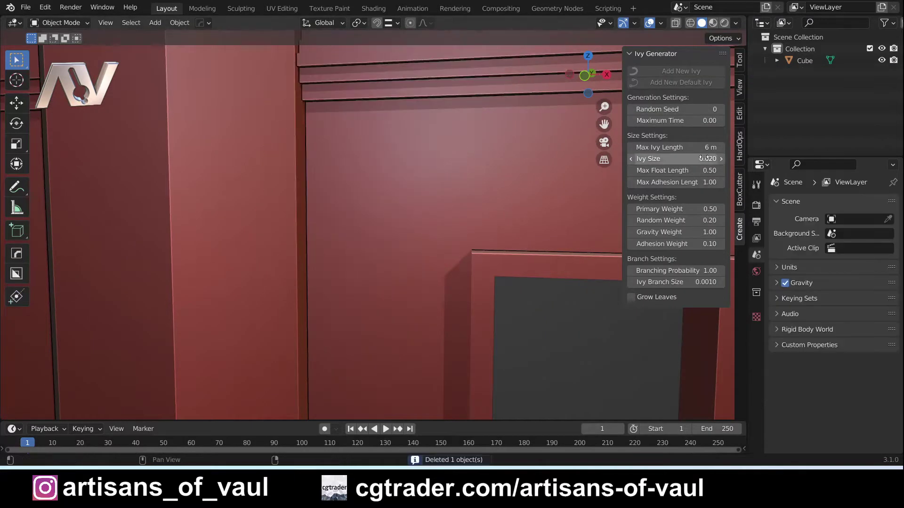
Step: Set the Ivy Size to 0.06 and generate a new ivy on the wall from the 3D cursor
click(677, 159)
text(0.02)
key(BackSpace)
text(6)
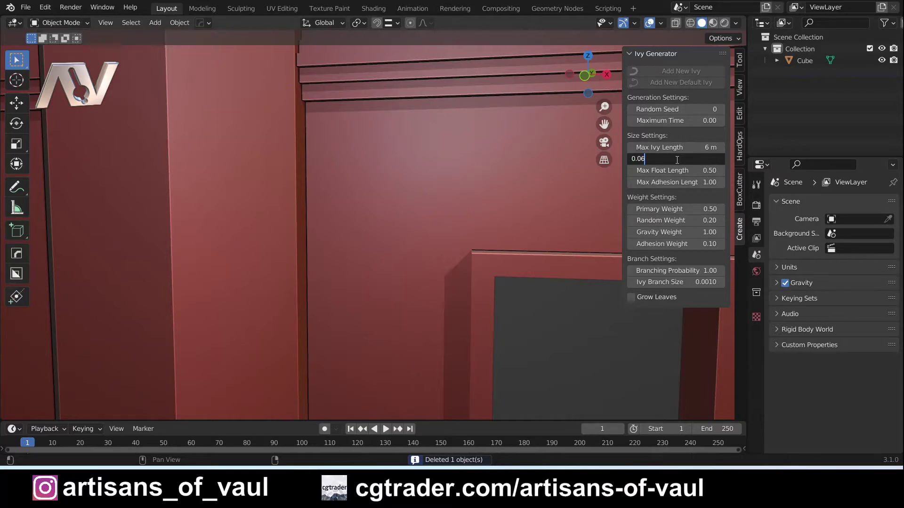
key(Return)
click(517, 148)
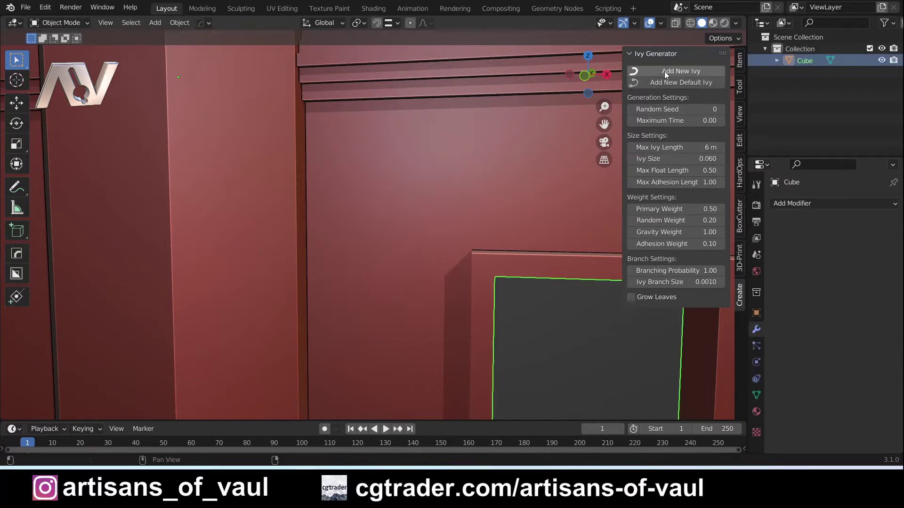
click(665, 71)
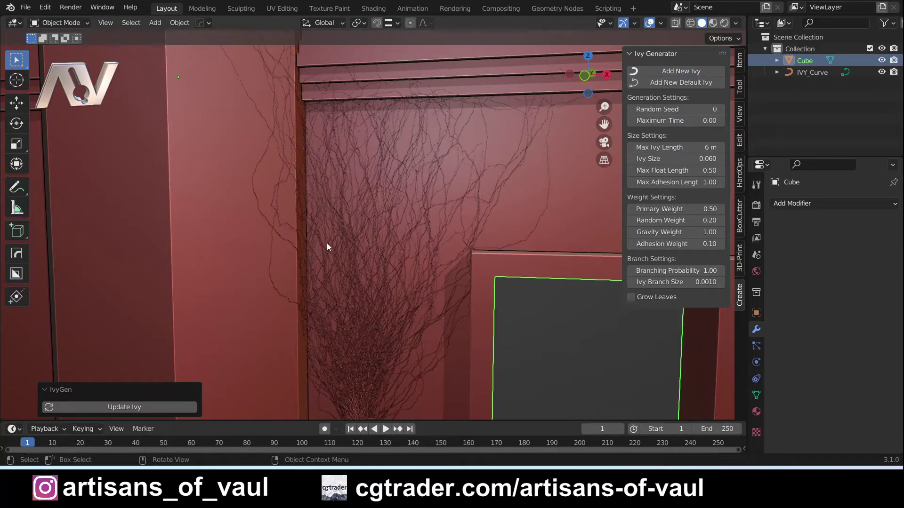
Step: Examine how the ivy strands spread over the wall panel, the pillar and the horizontal moulding
scroll(385, 228, up, 4)
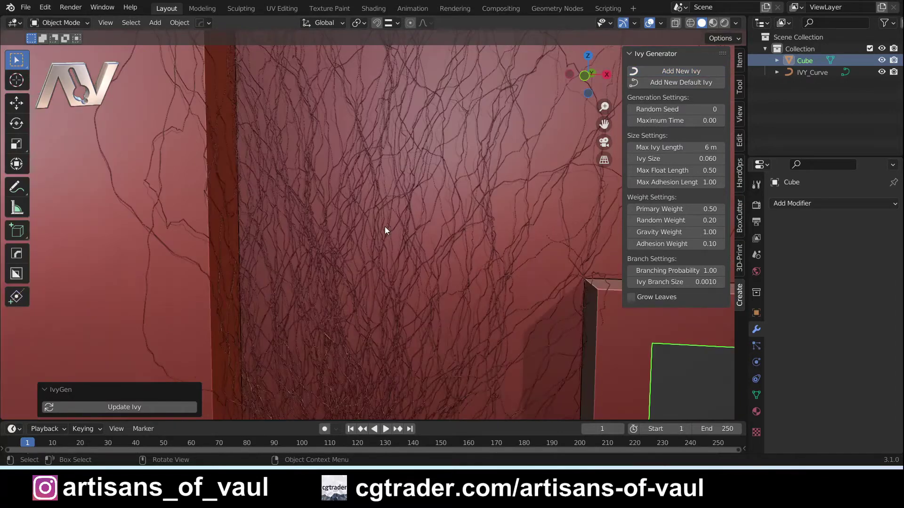
shift+middle_drag(385, 227, 450, 193)
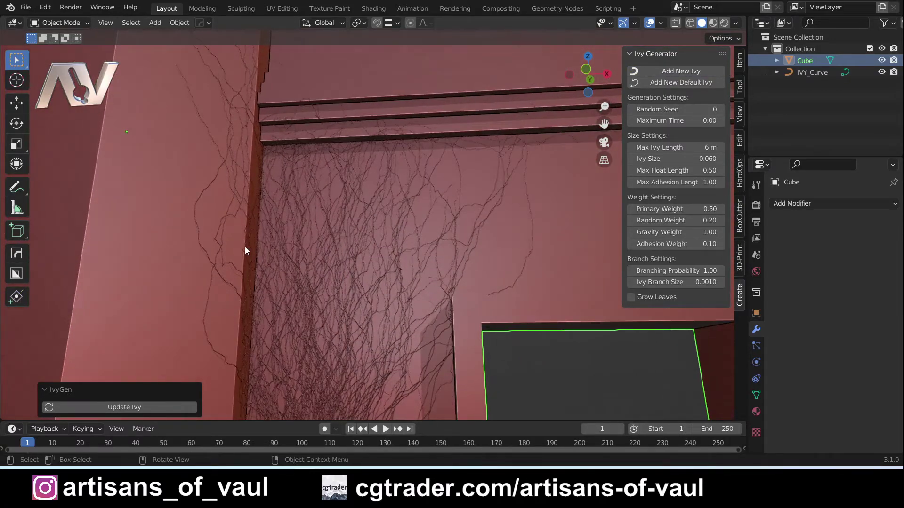
scroll(317, 224, up, 4)
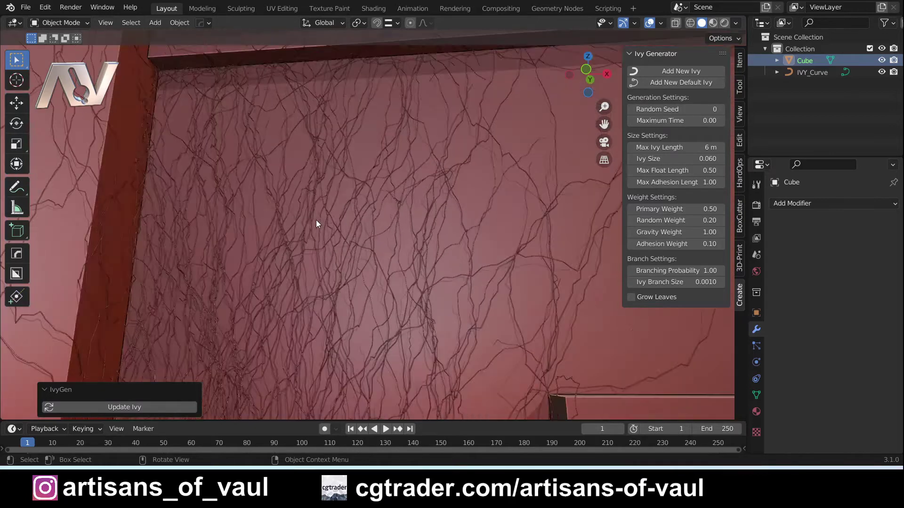
scroll(336, 225, down, 3)
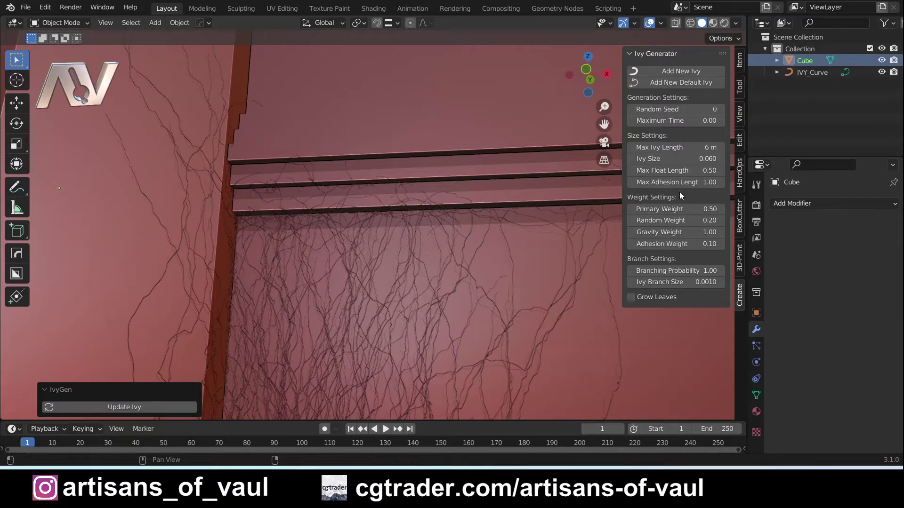
middle_drag(515, 283, 426, 267)
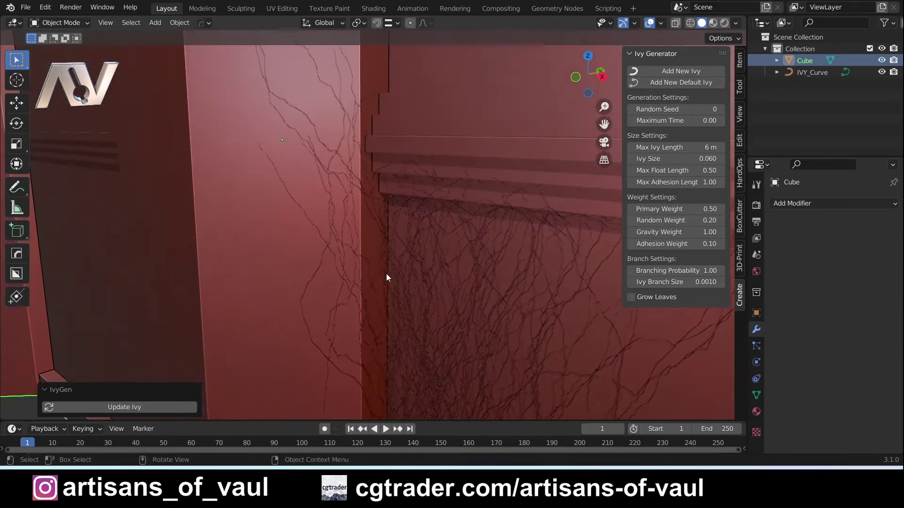
mouse_move(365, 255)
middle_down()
mouse_move(334, 255)
mouse_move(365, 242)
middle_up()
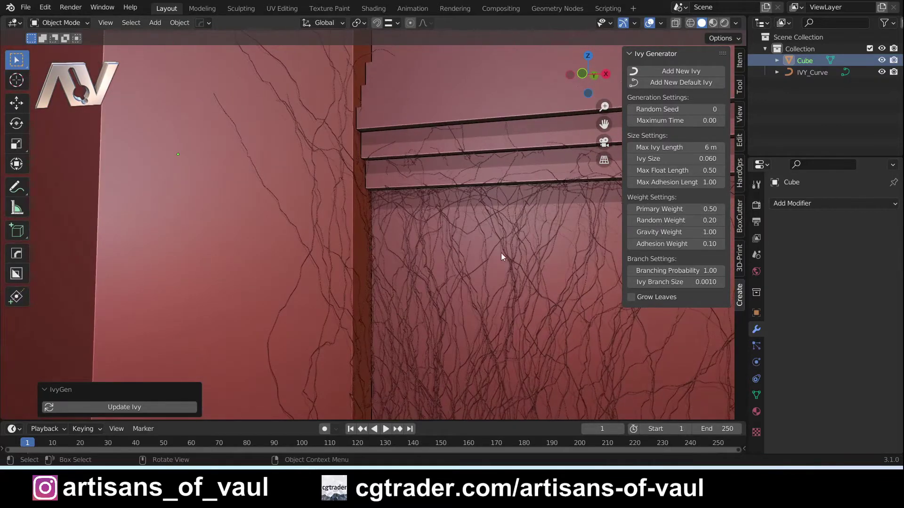
middle_drag(488, 256, 522, 255)
Step: Set the ivy's Adhesion Weight to 0.3 and check how the existing strands follow the pillar and moulding
click(675, 244)
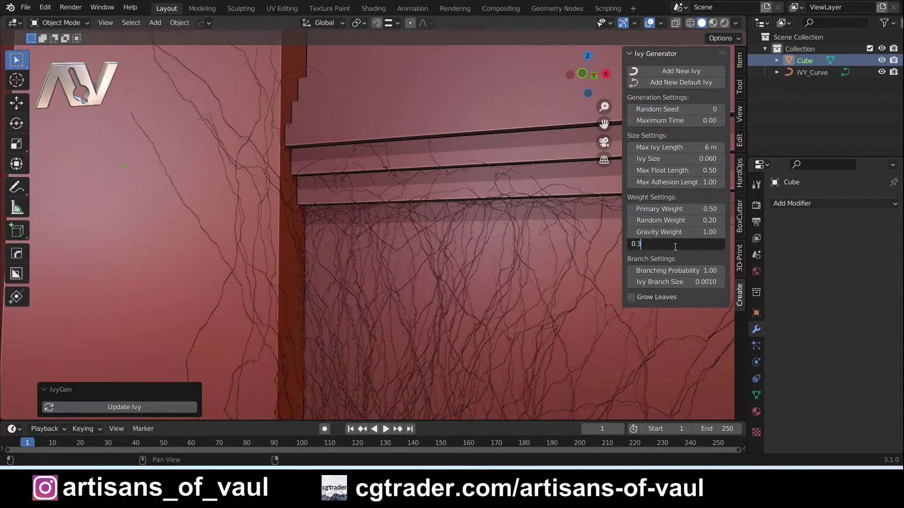
text(0.3)
key(Return)
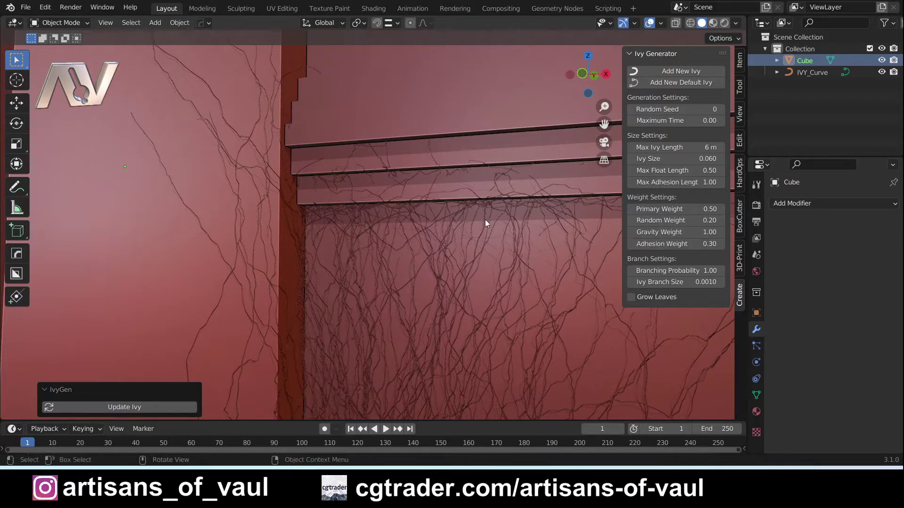
mouse_move(482, 219)
middle_down()
mouse_move(450, 229)
mouse_move(474, 222)
mouse_move(475, 209)
middle_up()
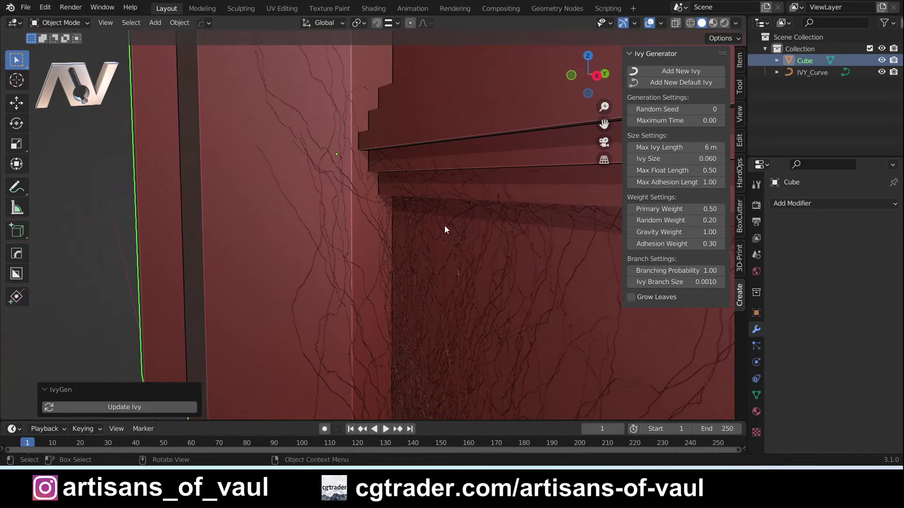
mouse_move(453, 241)
middle_down()
mouse_move(493, 263)
mouse_move(484, 224)
mouse_move(399, 246)
mouse_move(434, 222)
mouse_move(454, 224)
middle_up()
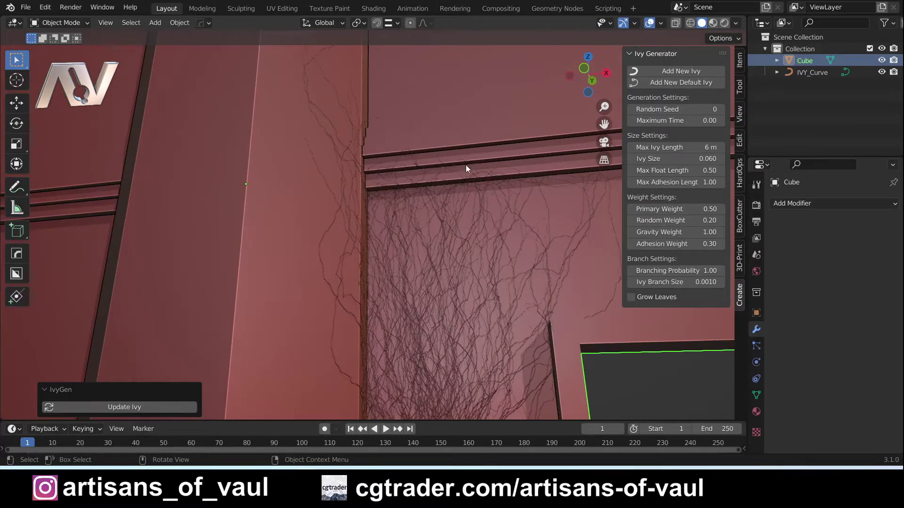
shift+middle_drag(469, 186, 406, 239)
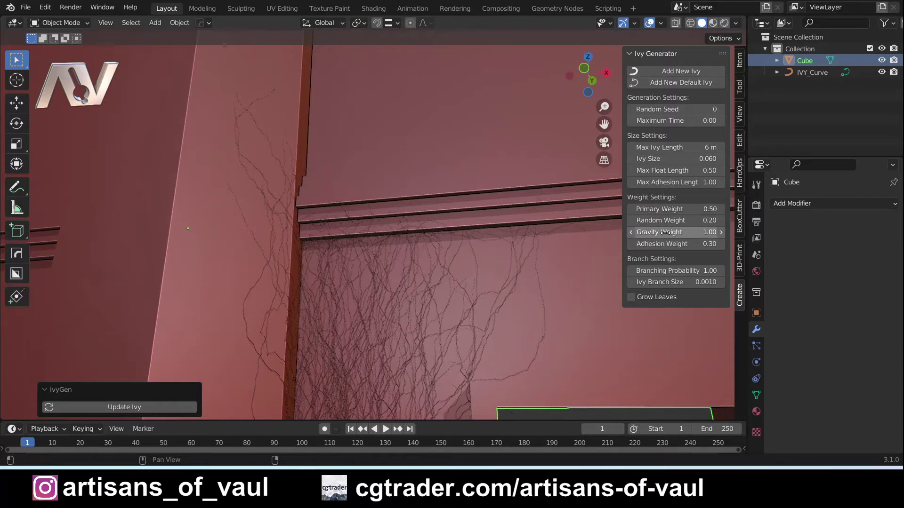
Step: Set the Gravity Weight to 0, update the ivy, and inspect its strands around the moulding
middle_drag(516, 224, 414, 208)
click(706, 232)
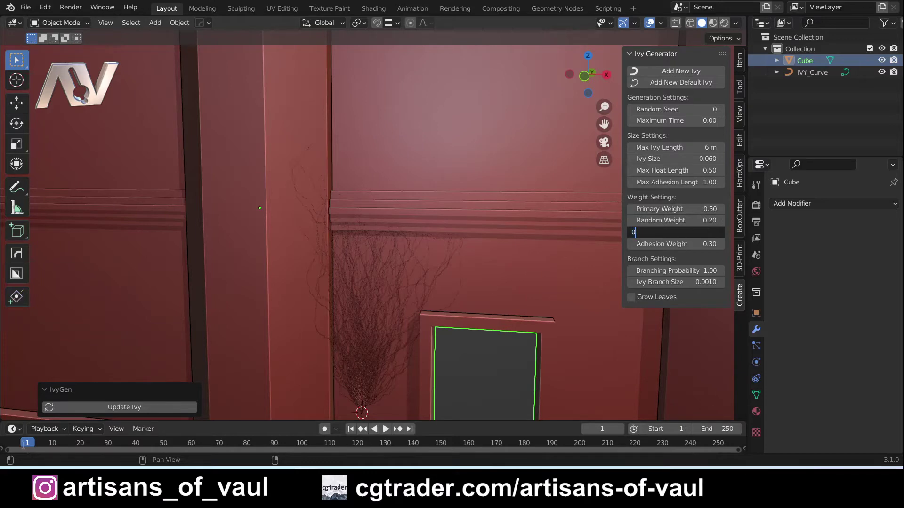
key(Return)
click(126, 408)
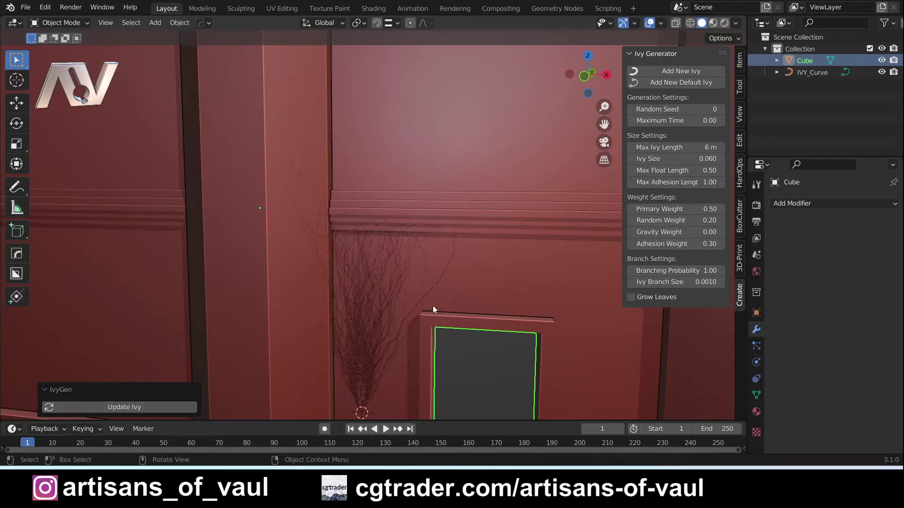
scroll(401, 309, up, 5)
scroll(342, 286, up, 3)
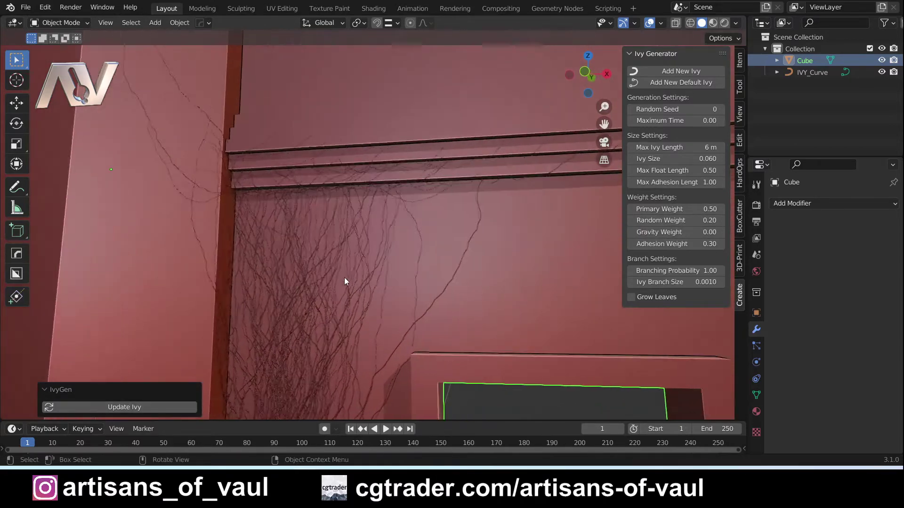
middle_drag(383, 151, 340, 305)
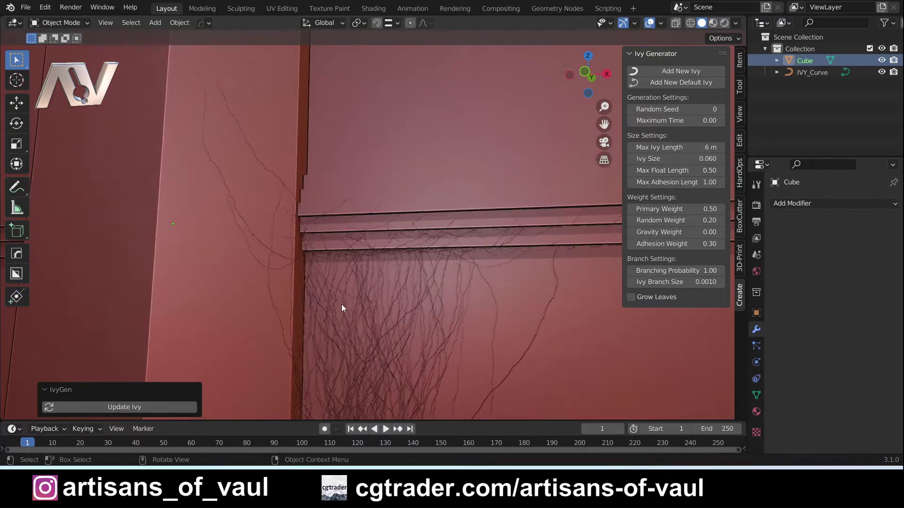
Step: Examine how the ivy strands follow the moulding, the pillar edge and the wall panel below
shift+middle_drag(590, 250, 258, 316)
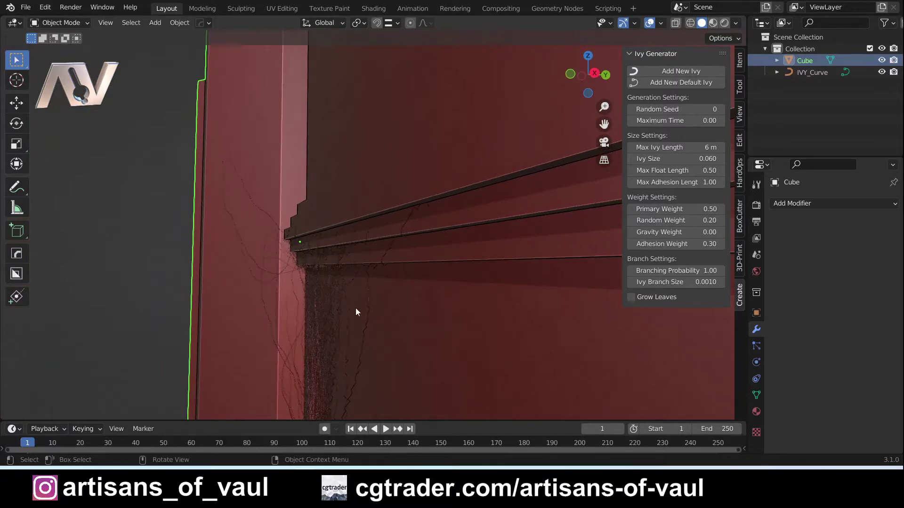
scroll(417, 256, up, 2)
middle_drag(418, 259, 488, 211)
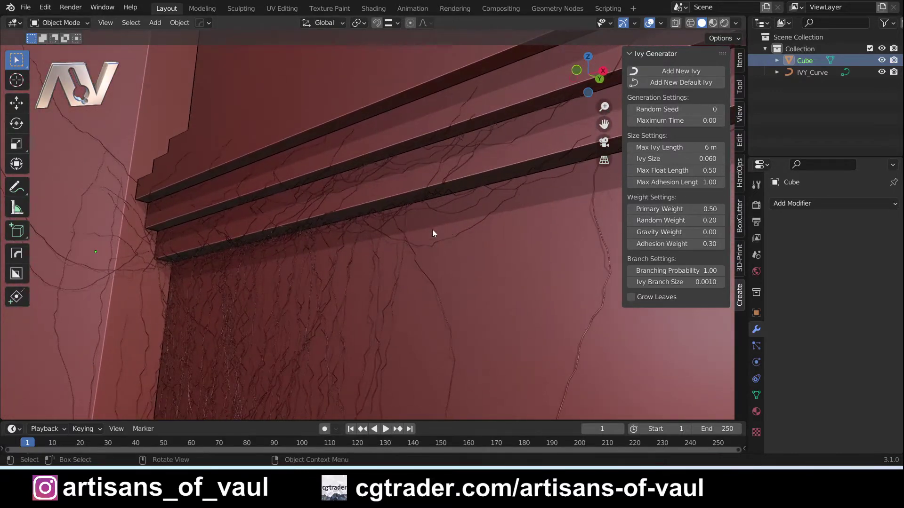
mouse_move(398, 214)
middle_down()
mouse_move(369, 240)
mouse_move(347, 241)
mouse_move(408, 216)
middle_up()
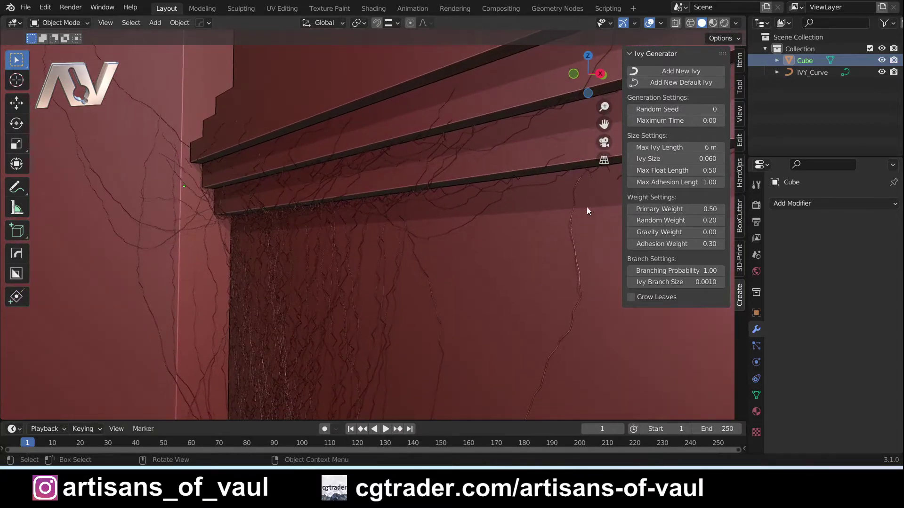
right_click(652, 245)
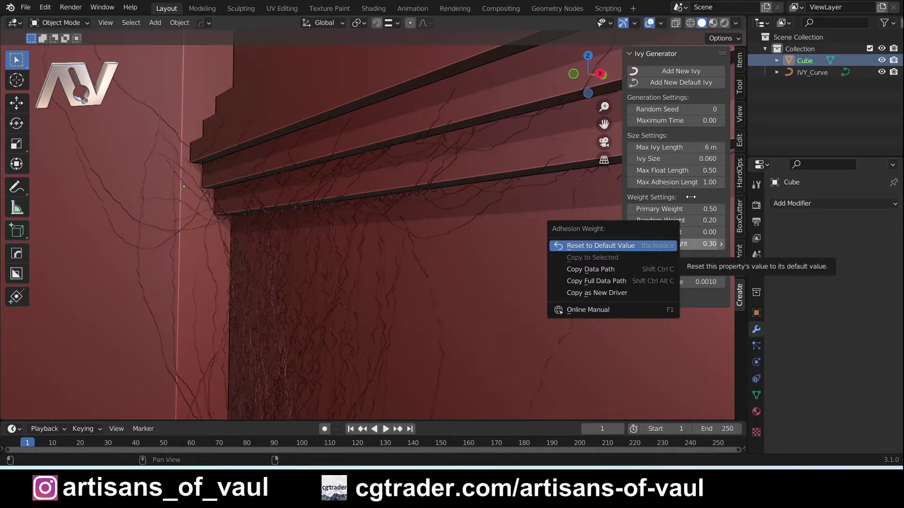
scroll(405, 205, down, 2)
shift+middle_drag(409, 214, 423, 175)
scroll(388, 222, up, 2)
middle_drag(351, 241, 408, 254)
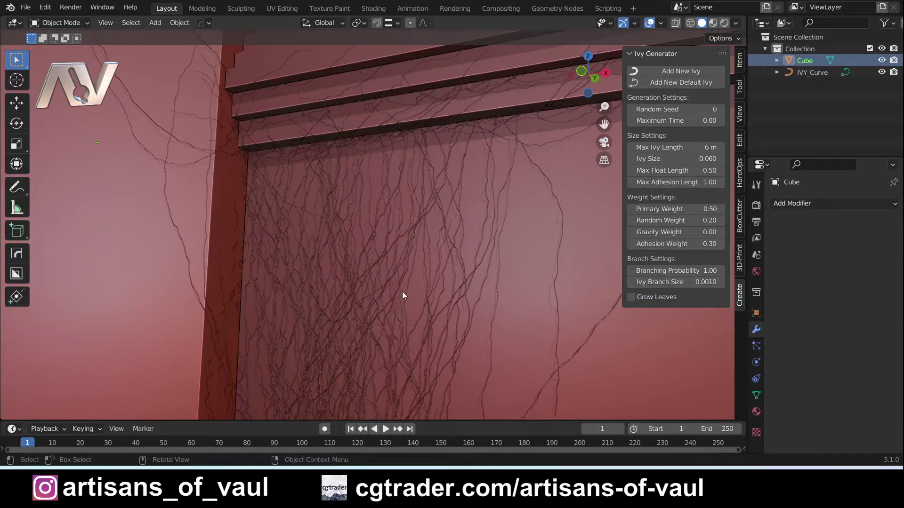
shift+middle_drag(343, 295, 379, 270)
shift+middle_drag(461, 304, 448, 247)
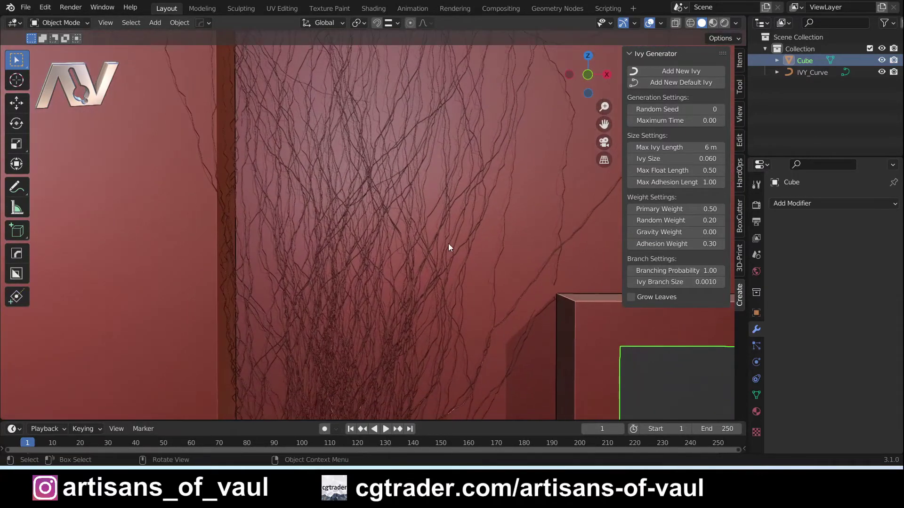
Step: Set the Ivy Branch Size to 0.02 and delete the existing ivy
click(683, 282)
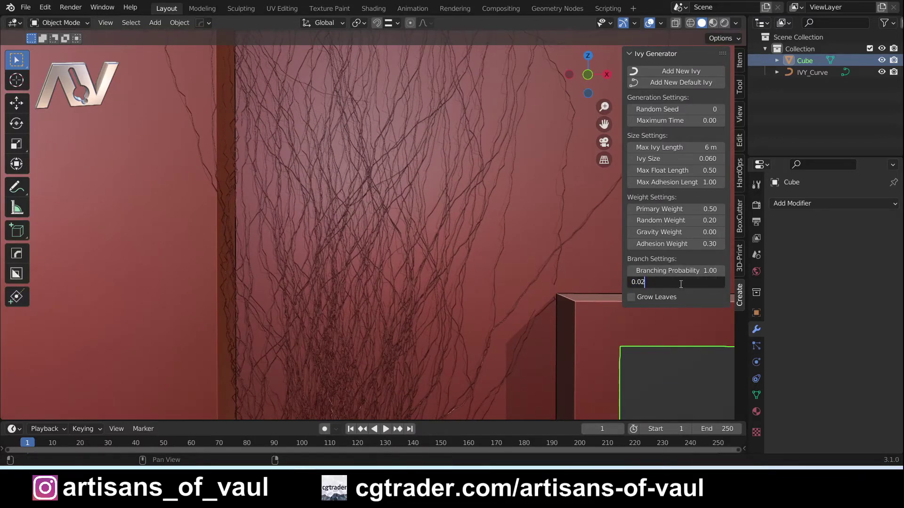
key(Return)
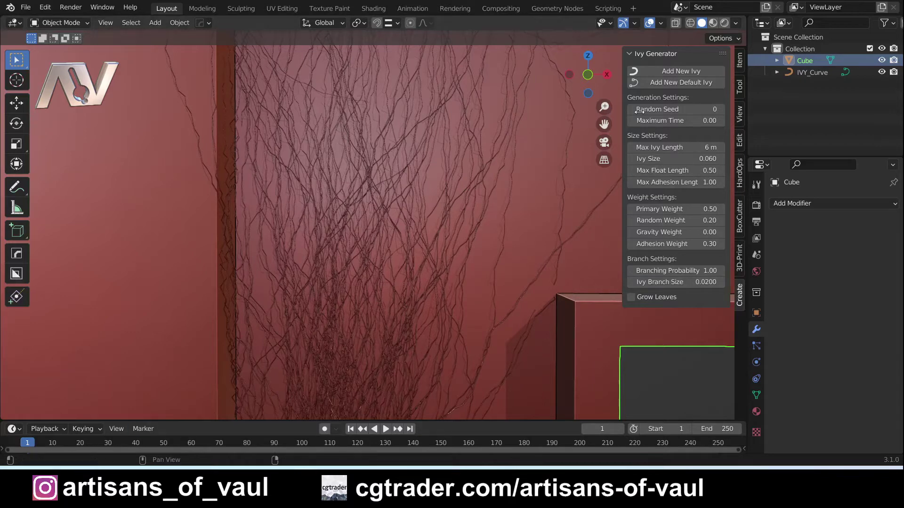
click(417, 130)
key(Delete)
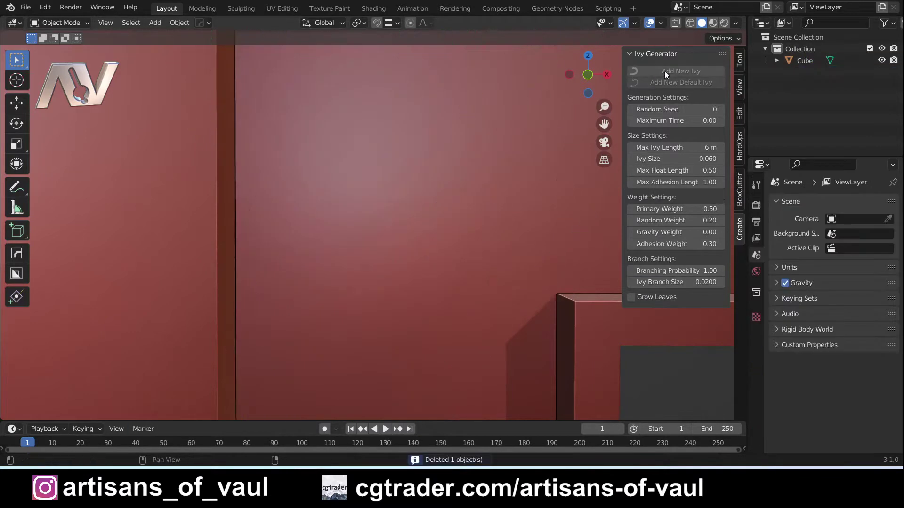
Step: Generate a new ivy on the wall with the current settings and check its strand thickness
click(545, 118)
click(664, 71)
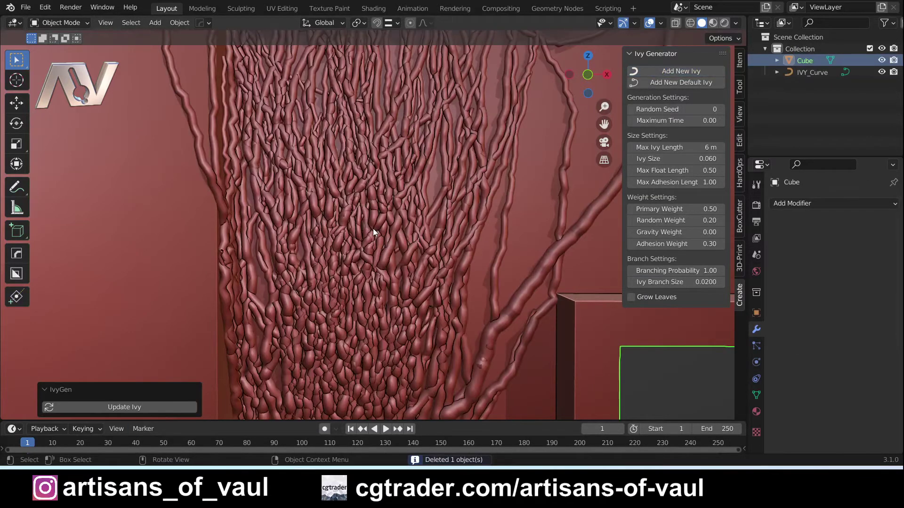
scroll(378, 227, down, 3)
shift+middle_drag(377, 221, 398, 215)
scroll(346, 266, up, 1)
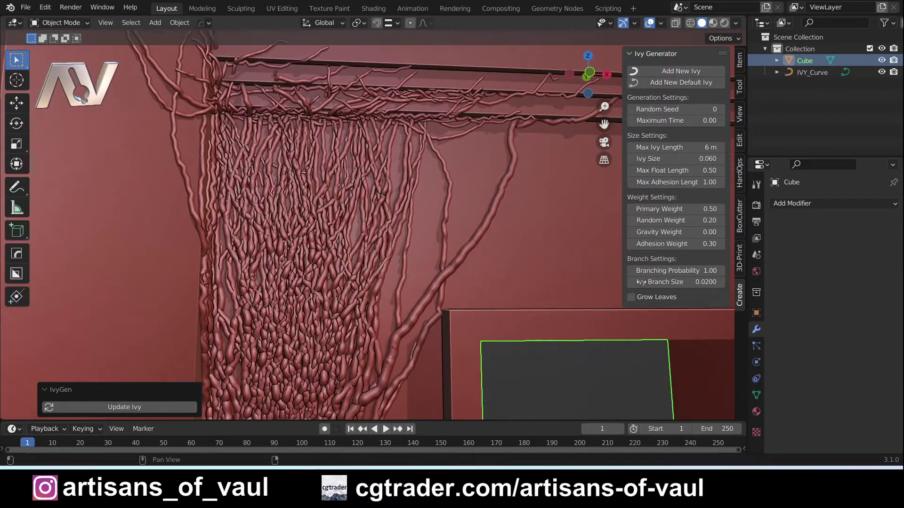
Step: Try an Ivy Branch Size slightly below 0.02 and update the ivy
click(686, 286)
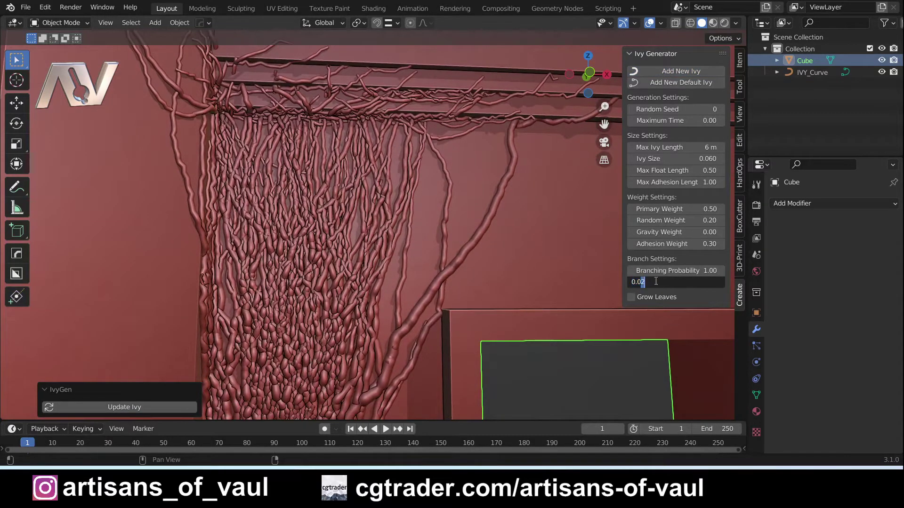
key(Return)
click(113, 408)
scroll(341, 230, down, 2)
Step: Set the Ivy Branch Size to 0.01, update the ivy, and inspect it from the moulding down to its base
click(666, 281)
drag(645, 281, 666, 281)
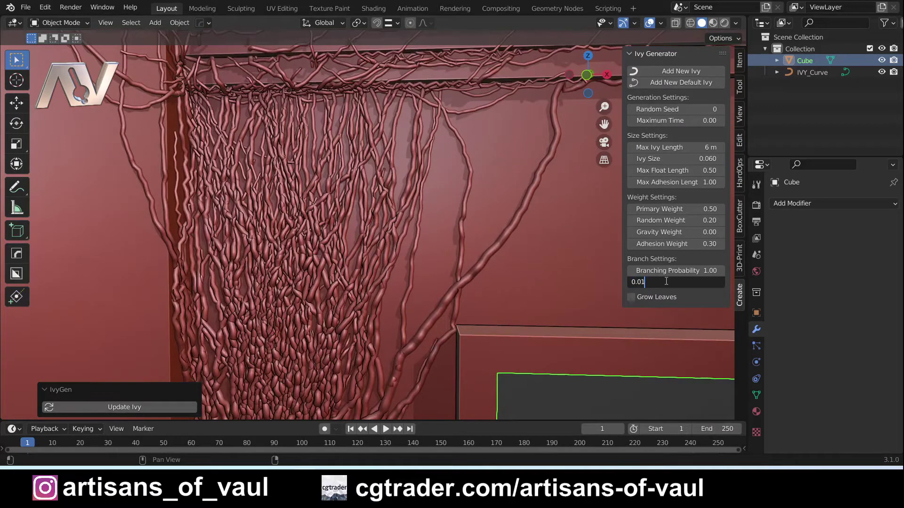
key(Return)
click(109, 406)
middle_drag(283, 292, 306, 286)
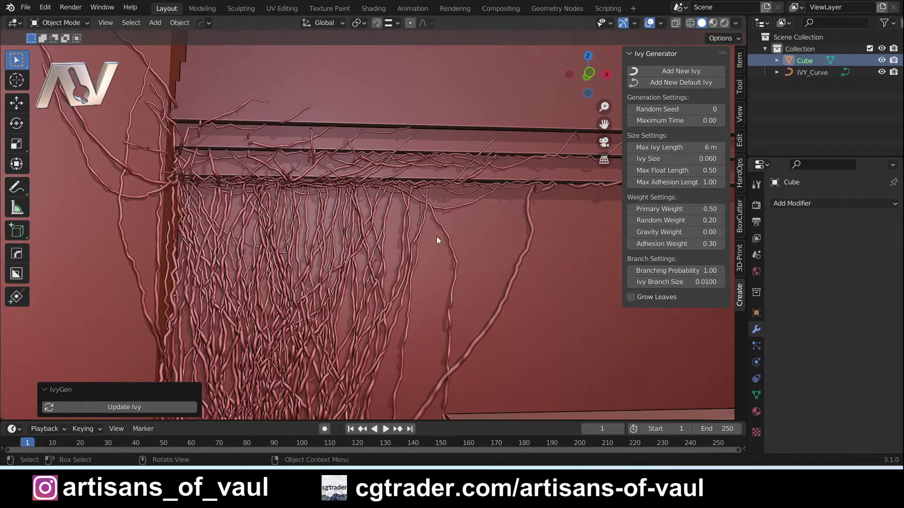
middle_drag(355, 258, 325, 264)
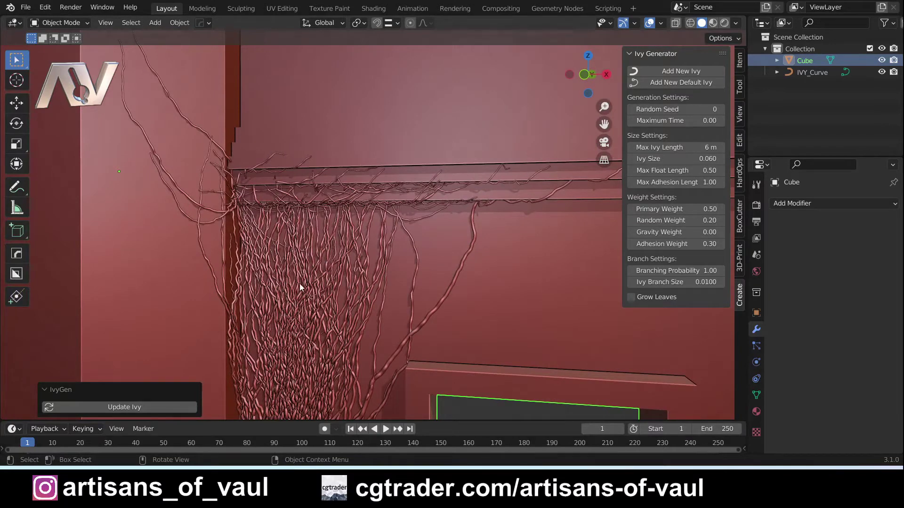
shift+middle_drag(293, 278, 323, 173)
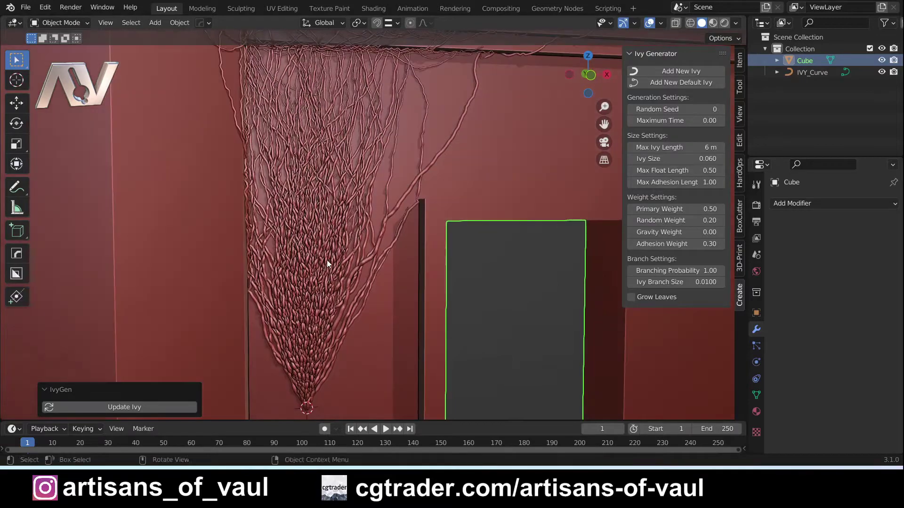
middle_drag(327, 261, 322, 234)
Step: Open the ivy curve in Edit Mode and examine its control points around the moulding
click(321, 281)
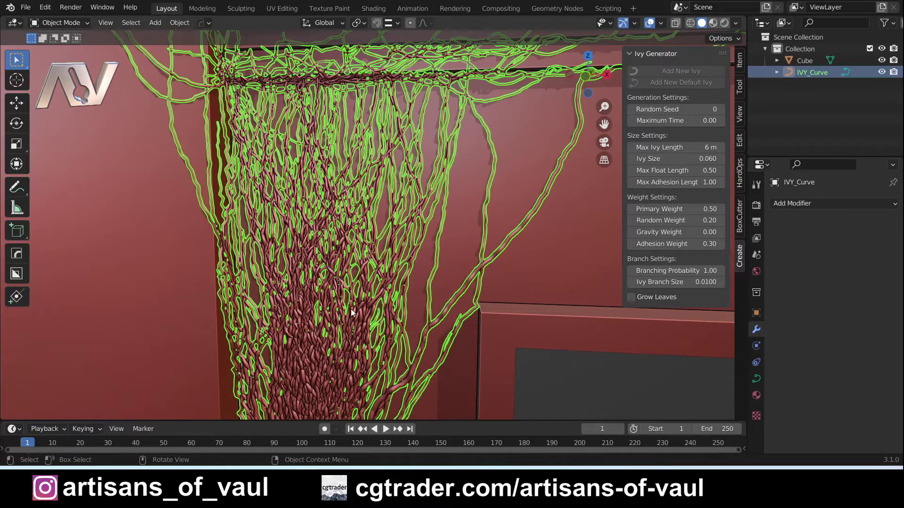
key(Tab)
click(251, 309)
scroll(343, 254, up, 2)
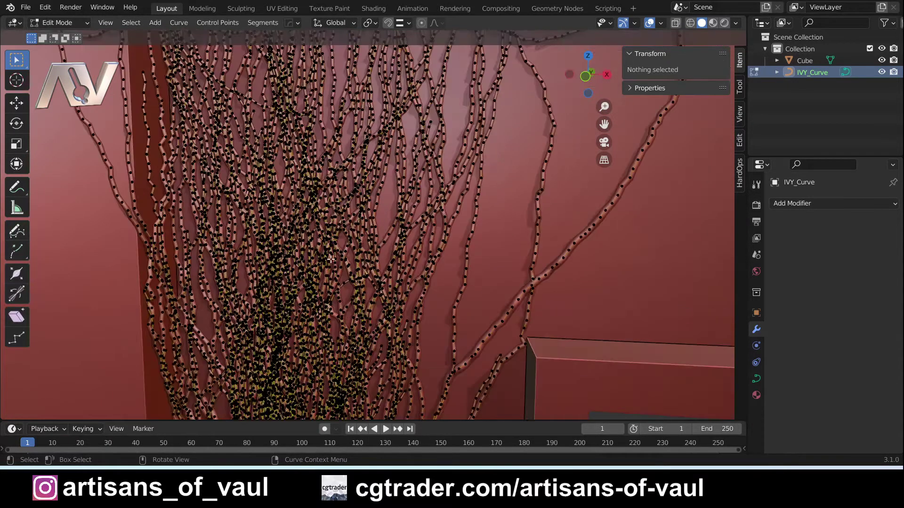
shift+middle_drag(343, 255, 171, 353)
scroll(351, 240, up, 4)
middle_drag(418, 225, 353, 238)
shift+middle_drag(422, 207, 439, 107)
middle_drag(358, 206, 324, 190)
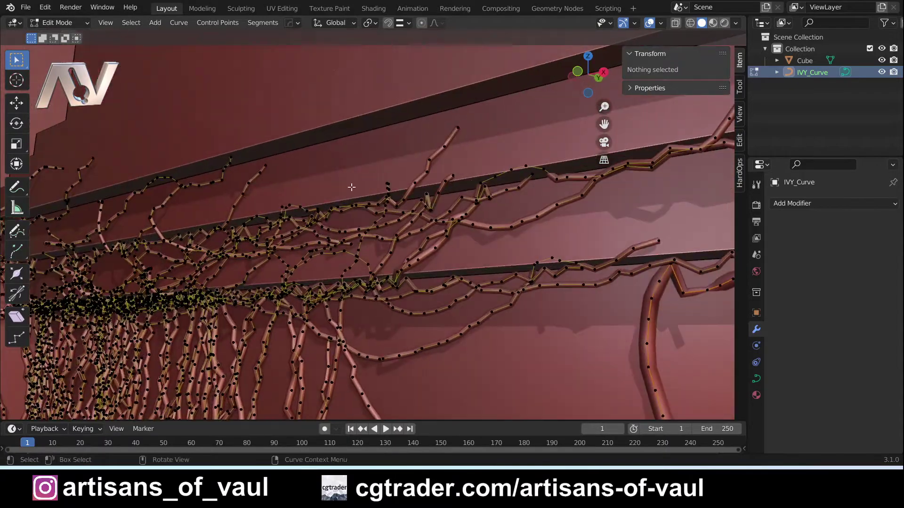
middle_drag(211, 172, 275, 241)
scroll(302, 194, up, 4)
scroll(325, 244, up, 4)
scroll(315, 239, down, 9)
shift+middle_drag(275, 241, 354, 216)
scroll(375, 188, up, 2)
Step: Return the ivy curve to Object Mode and try a Shrinkwrap modifier on it, targeting the wall
key(Tab)
click(357, 148)
click(793, 204)
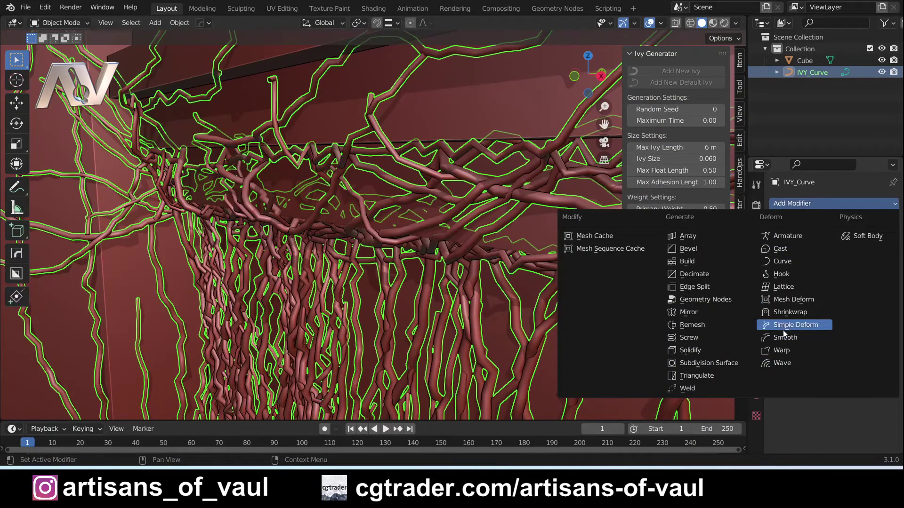
click(789, 312)
click(876, 295)
click(497, 82)
middle_drag(512, 233, 353, 234)
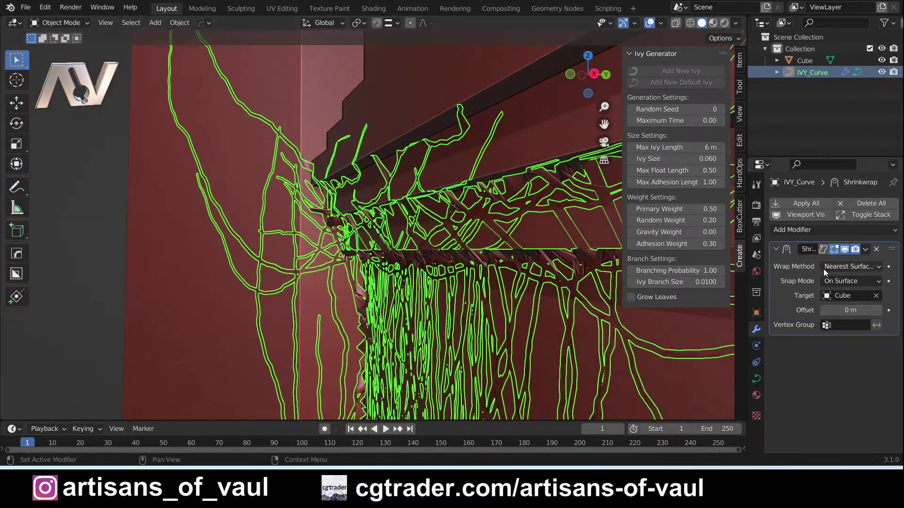
Step: Try the Shrinkwrap's Outside Surface snap mode with a 0.37 m offset, and remove the modifier
click(848, 280)
click(829, 332)
drag(844, 313, 878, 313)
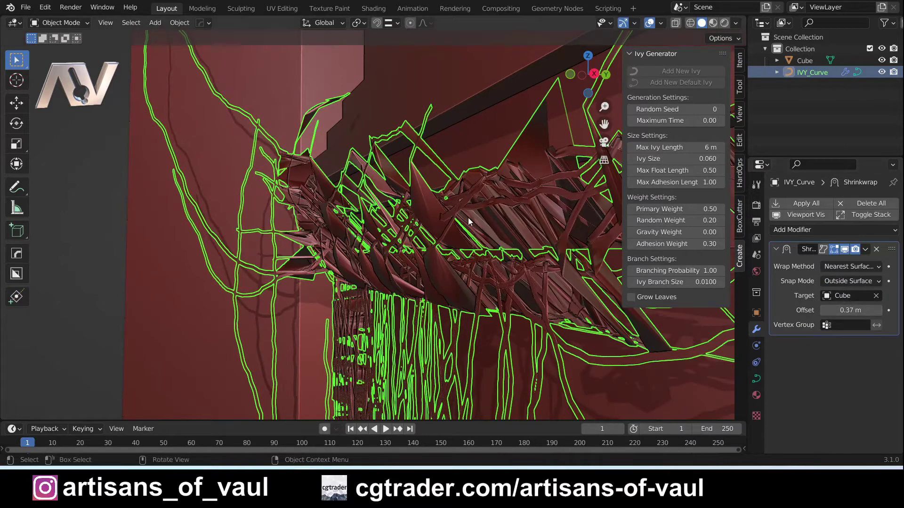
click(875, 250)
Step: In Edit Mode, lower the neighbouring control points of the strand on the upper moulding edge by about 0.007 m along Z
middle_drag(358, 217, 475, 282)
key(Tab)
click(346, 274)
middle_drag(409, 300, 412, 233)
click(413, 262)
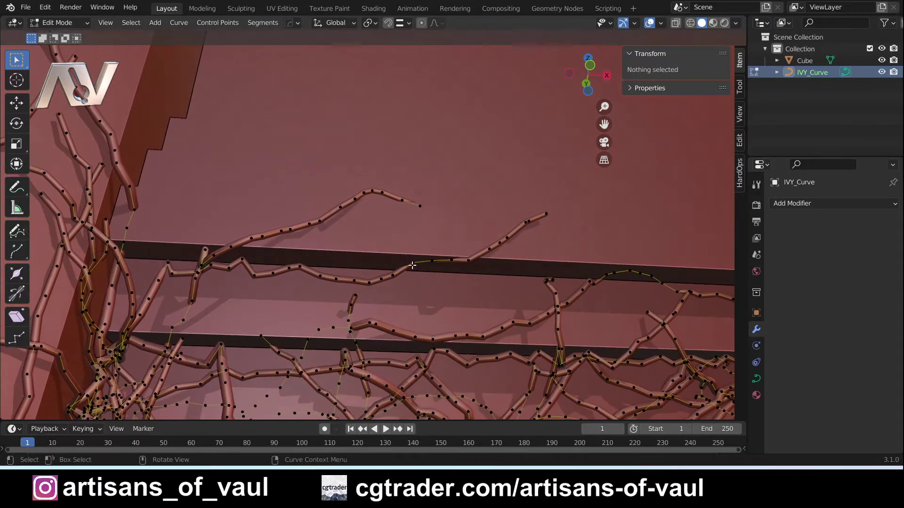
shift+click(438, 264)
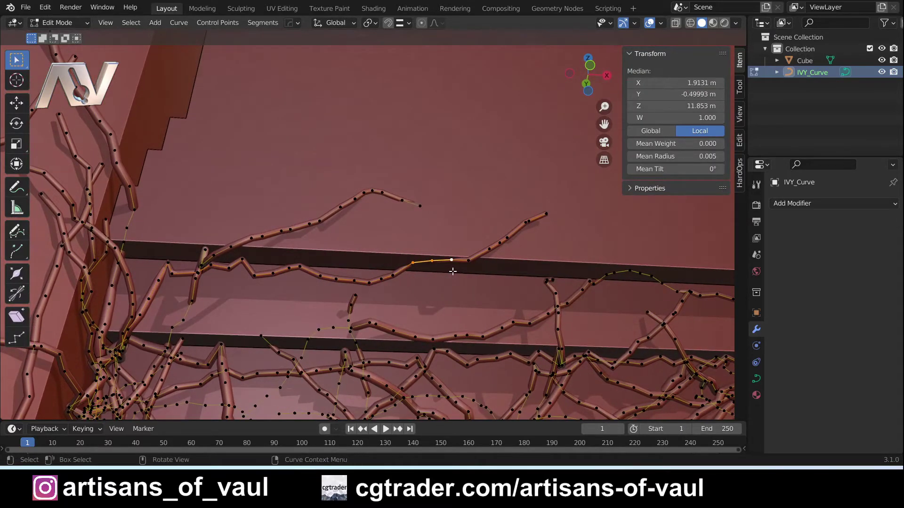
key(g)
key(z)
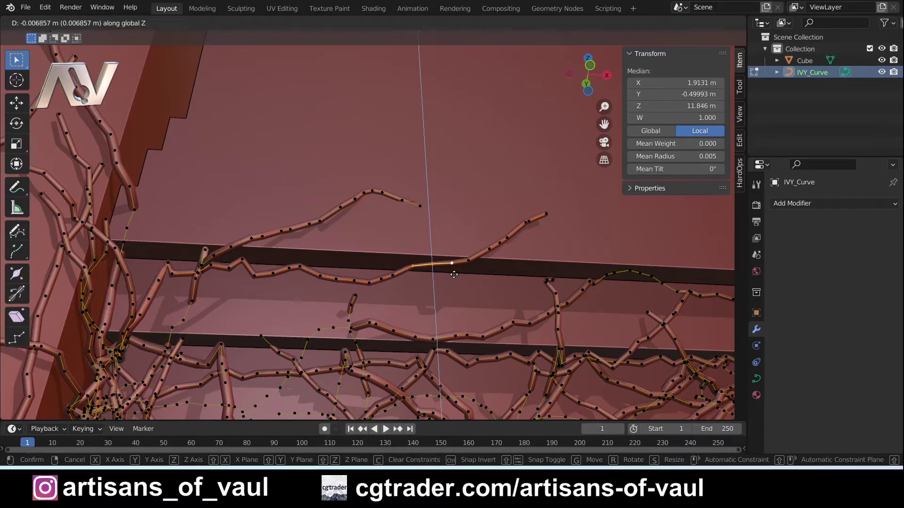
click(454, 274)
Step: Remove the control point that makes the kink in the short horizontal strand on the pillar
middle_drag(454, 275, 263, 198)
middle_drag(264, 198, 333, 185)
click(327, 177)
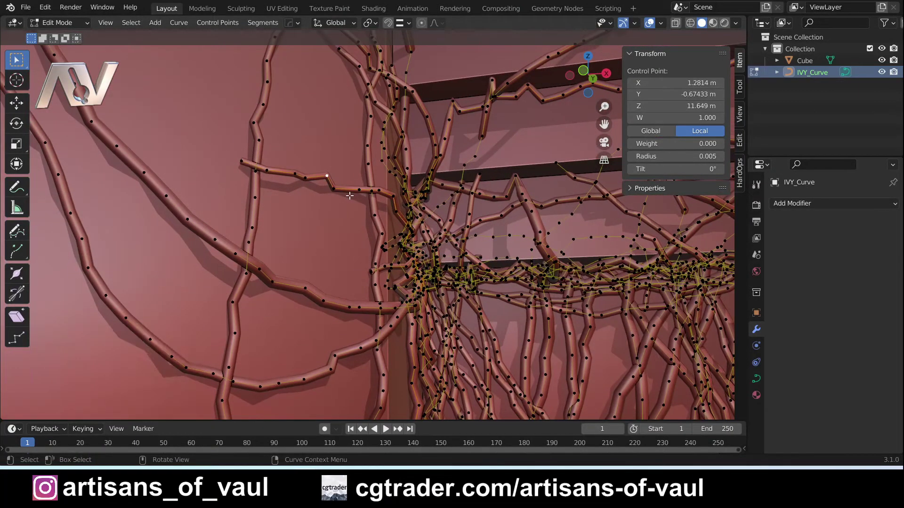
key(alt+a)
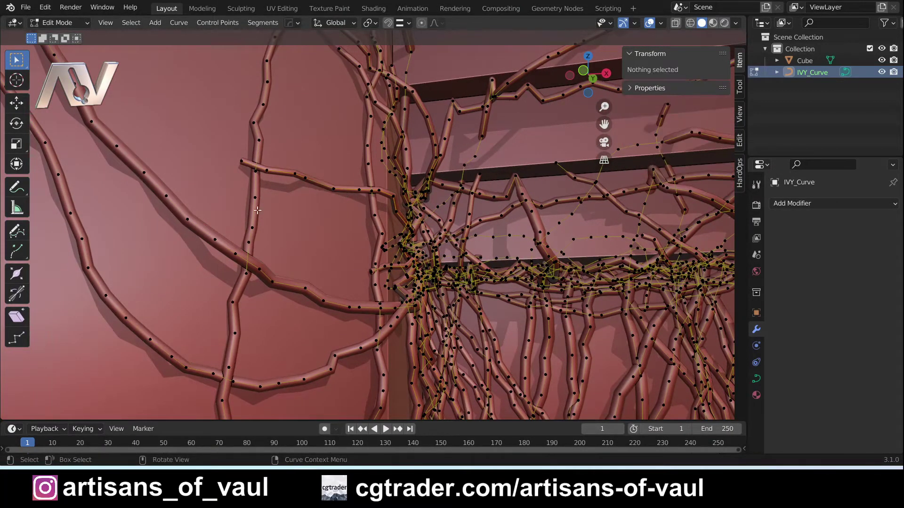
Step: Dissolve two neighbouring control points on the zigzag part of the vertical strand on the pillar's side
shift+middle_drag(243, 224, 448, 292)
shift+middle_drag(364, 232, 385, 277)
click(377, 246)
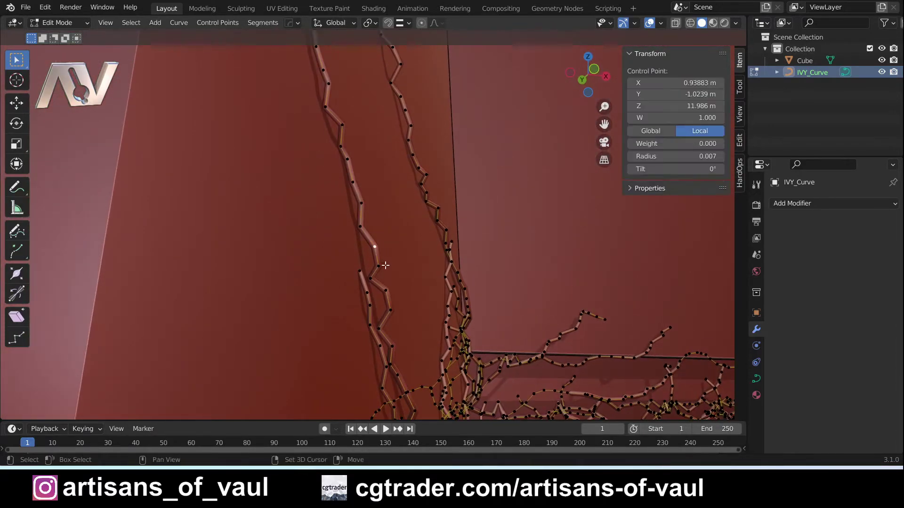
shift+click(376, 246)
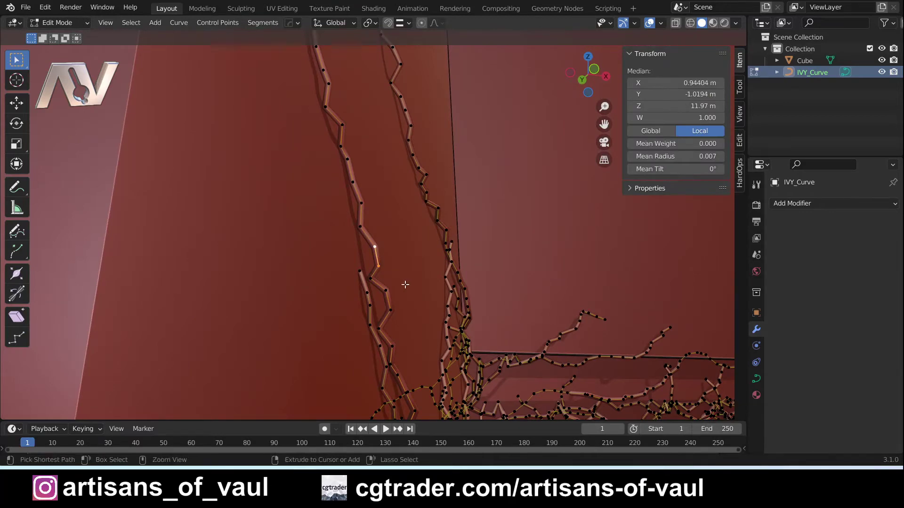
key(ctrl+x)
Step: Remove further control points from the vertical pillar strands above the moulding to smooth their path
mouse_move(368, 193)
middle_down()
mouse_move(397, 195)
mouse_move(377, 203)
middle_up()
click(372, 191)
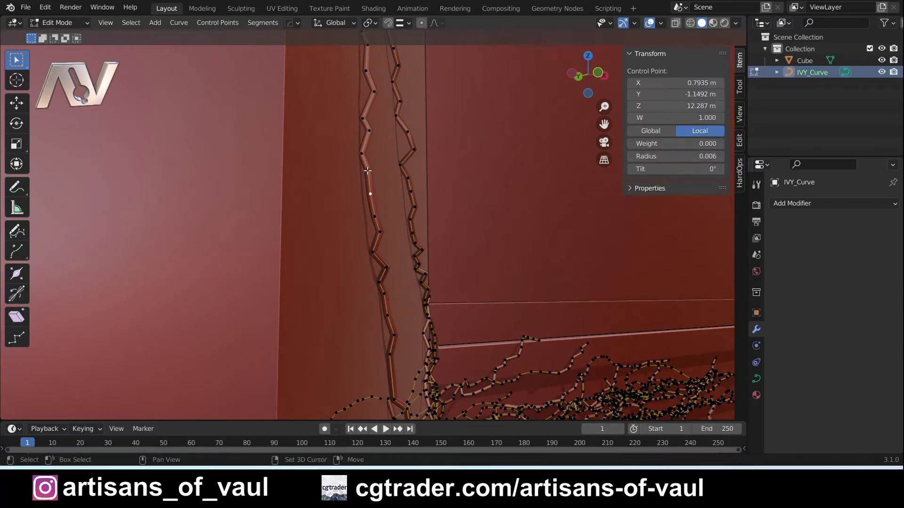
key(Delete)
middle_drag(385, 187, 297, 160)
click(354, 236)
key(Delete)
Step: Remove the end control point of the thin strand hanging over the lowest moulding edge
shift+middle_drag(414, 234, 141, 165)
scroll(307, 192, up, 4)
shift+middle_drag(447, 219, 315, 263)
scroll(315, 254, up, 3)
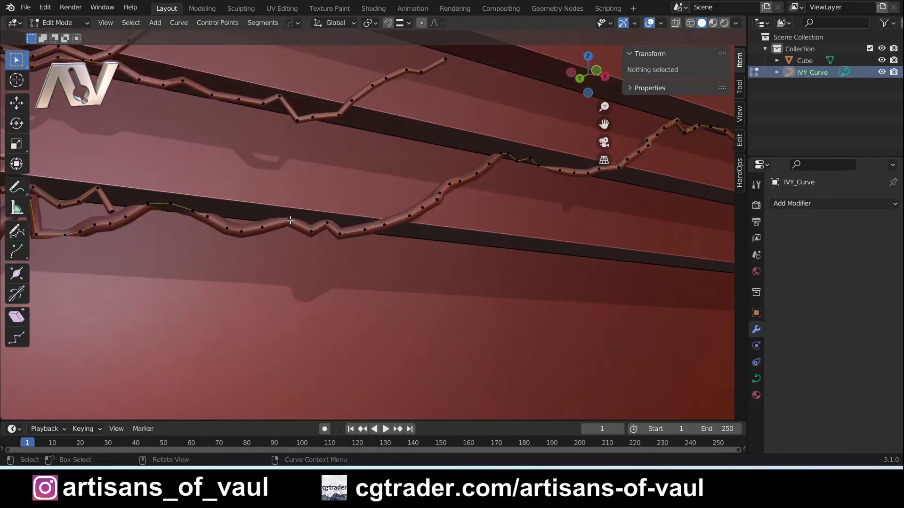
shift+middle_drag(263, 222, 385, 241)
click(295, 233)
middle_drag(301, 235, 364, 238)
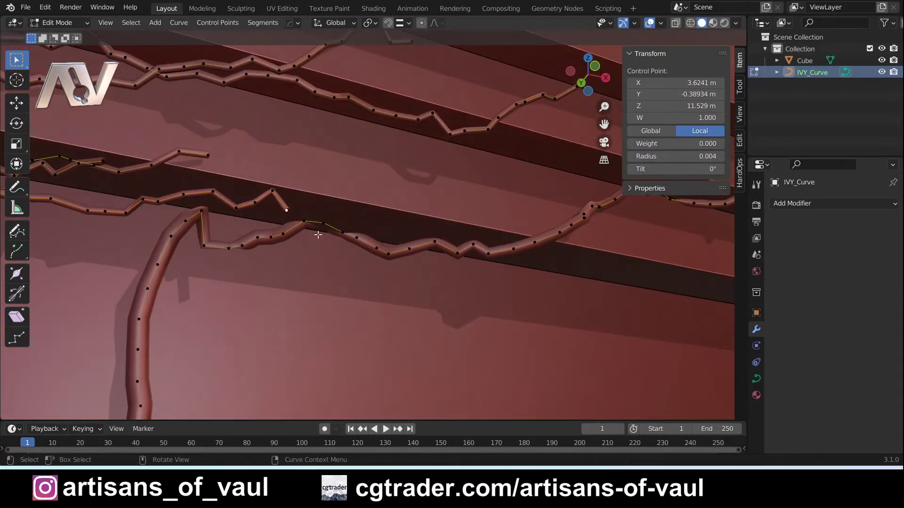
key(alt+a)
Step: Move a control point near the tip of a strand at the lower moulding edge along the Y axis
middle_drag(319, 235, 310, 194)
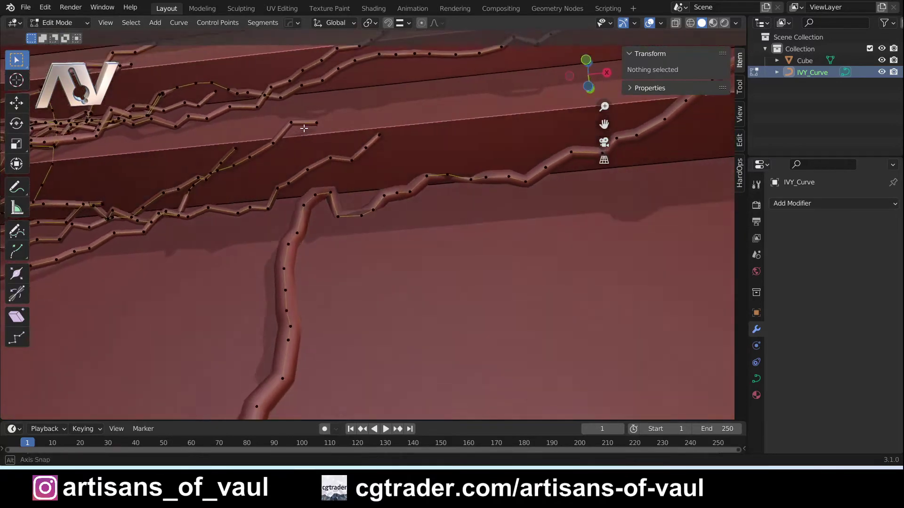
middle_drag(304, 125, 320, 184)
scroll(298, 121, up, 2)
scroll(337, 208, up, 3)
click(238, 127)
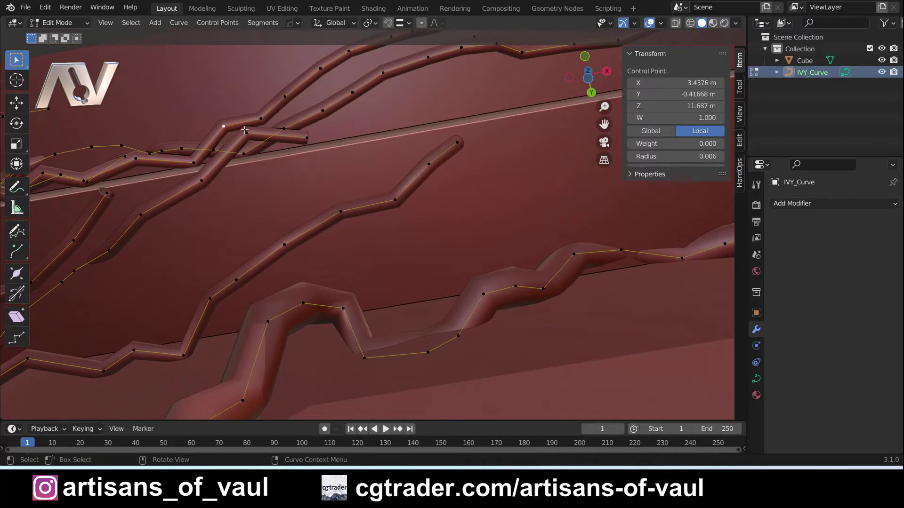
key(g)
key(y)
click(305, 140)
Step: Move the end control point of the short strand at the lower moulding edge along the Y axis
click(304, 140)
key(g)
key(y)
click(303, 145)
Step: Move the end control point of the thin strand on the moulding ledge about 0.024 m along the Y axis
scroll(302, 150, down, 5)
middle_drag(301, 159, 353, 224)
middle_drag(192, 243, 322, 196)
click(352, 222)
scroll(354, 227, up, 4)
middle_drag(358, 227, 361, 223)
key(g)
key(x)
key(y)
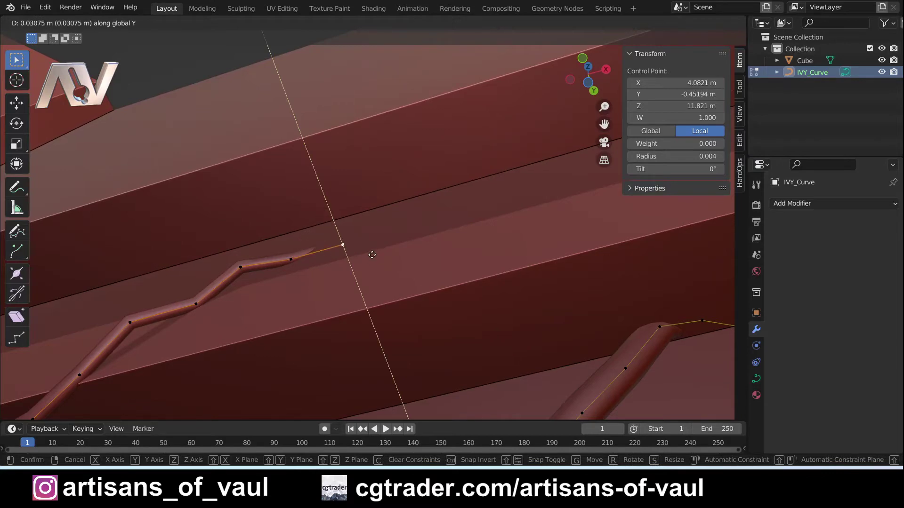
click(374, 250)
Step: Lower the buried control points where the thick strand crosses the moulding edge by about 0.022 m along the Z axis
scroll(381, 249, down, 3)
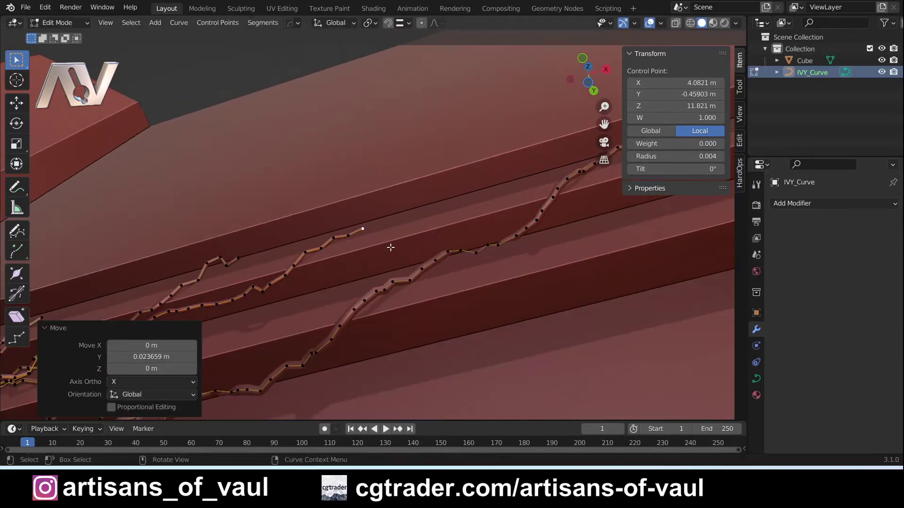
middle_drag(389, 248, 350, 249)
scroll(376, 254, up, 3)
click(319, 226)
key(g)
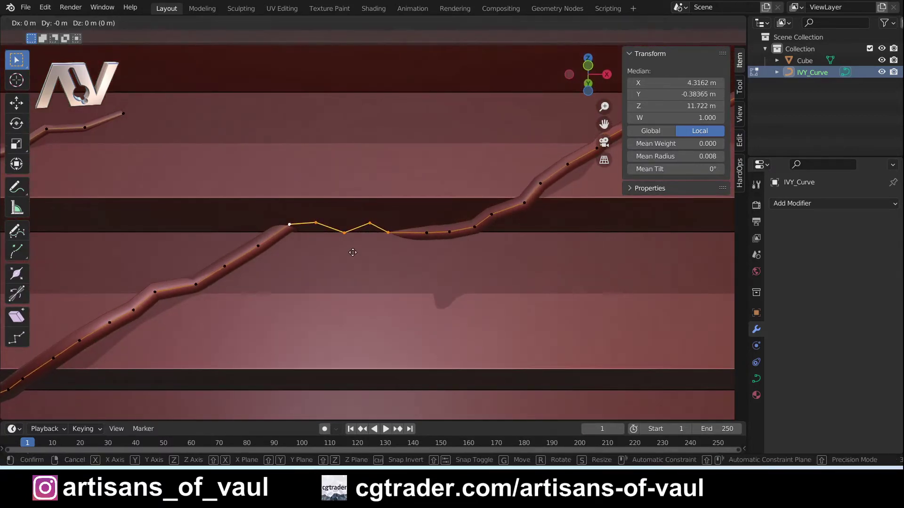
key(z)
click(355, 256)
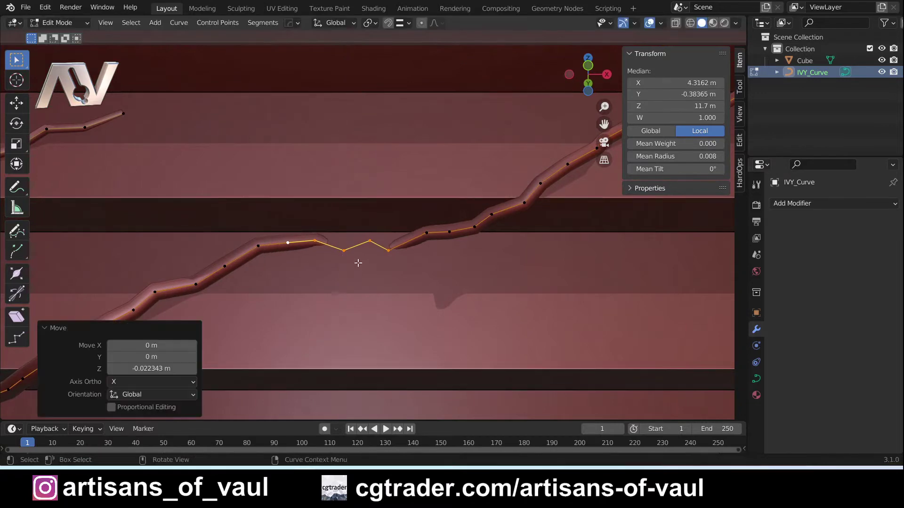
click(366, 248)
shift+click(366, 248)
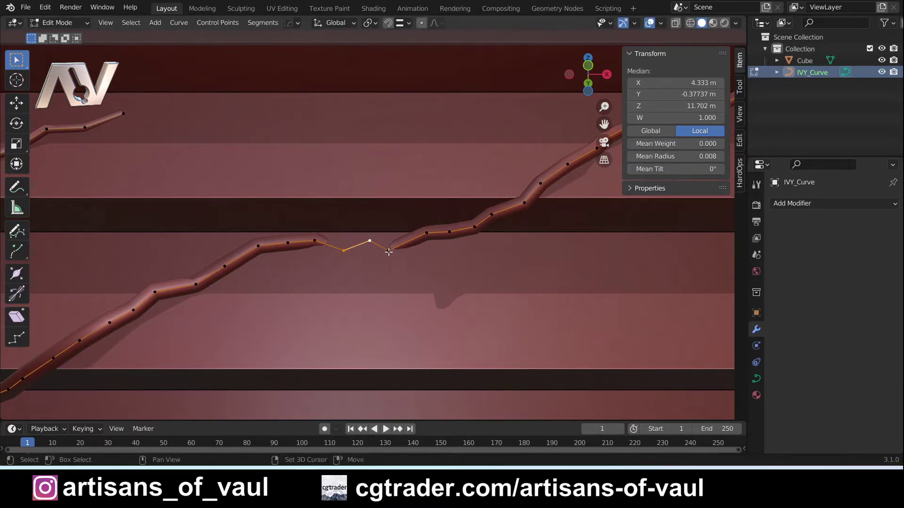
key(alt+a)
Step: Remove the downward-bent end control point of the long strand running along the upper moulding ledge
middle_drag(405, 264, 394, 230)
shift+middle_drag(446, 205, 302, 289)
scroll(395, 242, up, 3)
middle_drag(396, 242, 522, 223)
click(526, 240)
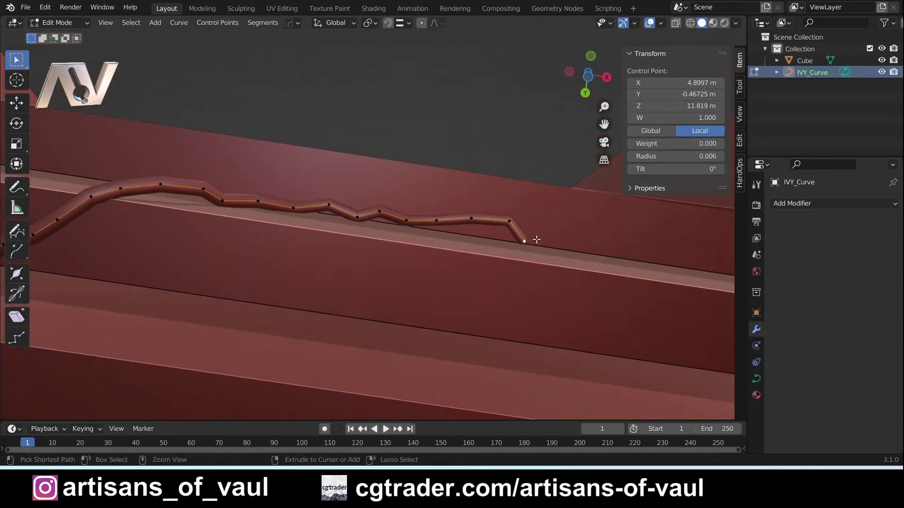
key(ctrl+z)
key(ctrl+z)
Step: Move the last control points of the strand on the upper moulding ledge along the Y axis
click(504, 229)
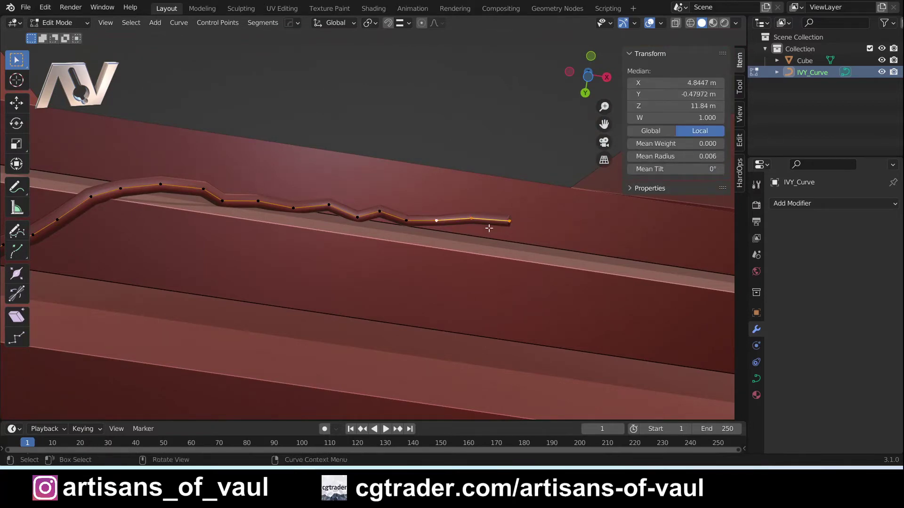
key(g)
key(y)
click(436, 238)
key(alt+a)
Step: Examine the ivy strands below the moulding and around the corner of the wall opening for misplaced control points
middle_drag(452, 238, 336, 282)
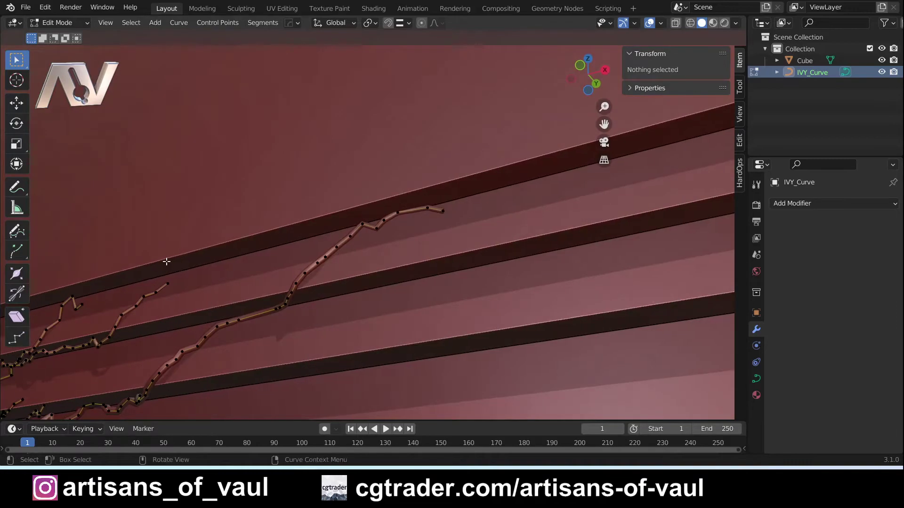
scroll(166, 262, down, 6)
shift+middle_drag(482, 162, 550, 122)
middle_drag(398, 262, 436, 179)
scroll(424, 217, up, 5)
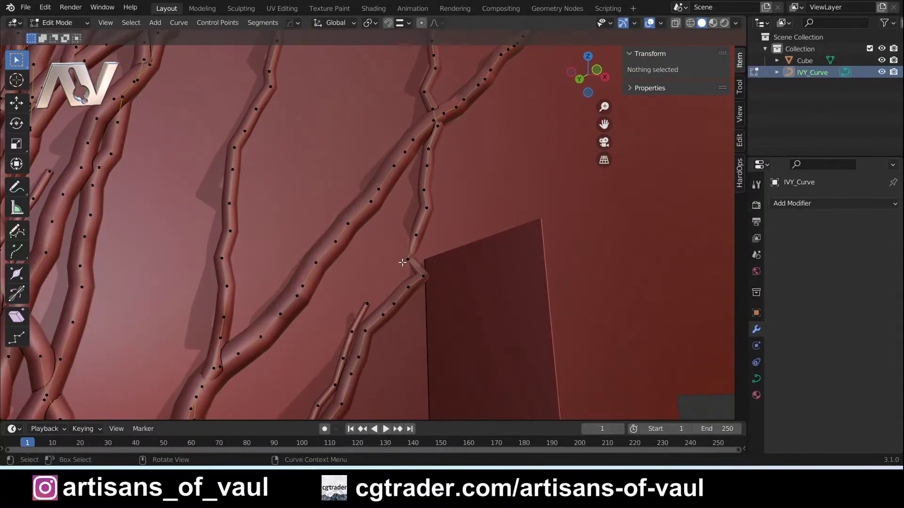
click(408, 259)
key(alt+a)
middle_drag(413, 259, 571, 339)
click(372, 274)
key(alt+a)
scroll(419, 241, down, 4)
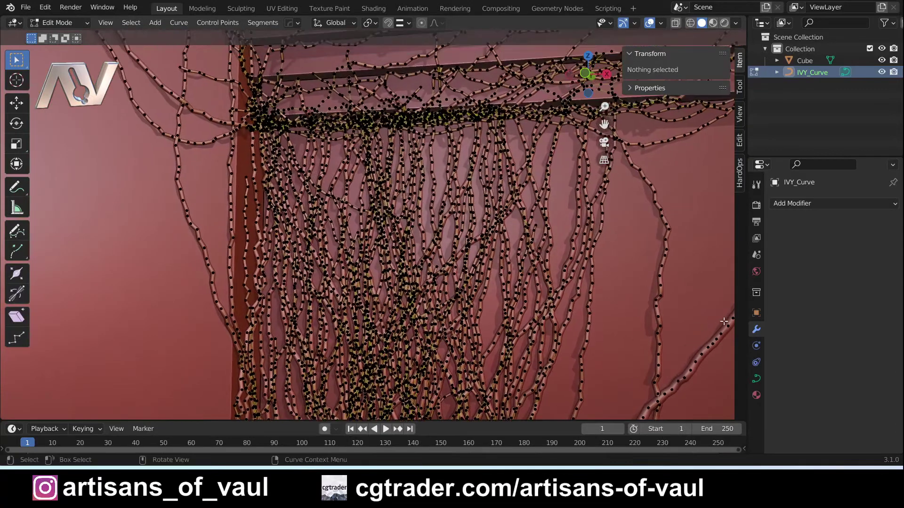
Step: Enable Fill Caps in the bevel settings of the ivy curve's geometry
click(756, 381)
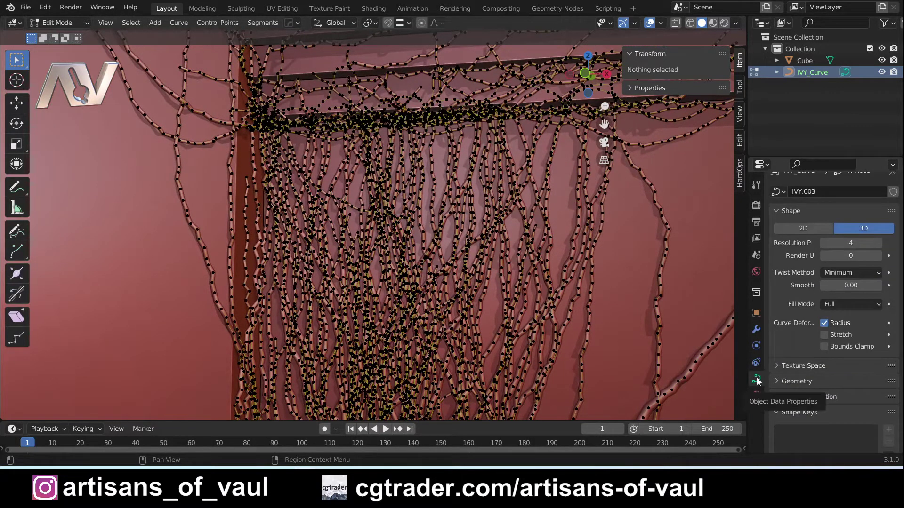
scroll(800, 328, down, 2)
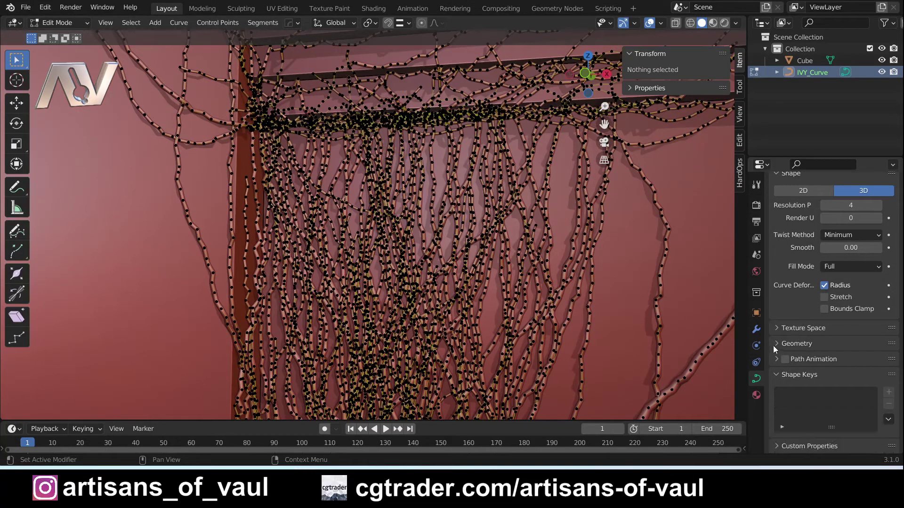
click(776, 343)
scroll(831, 348, down, 8)
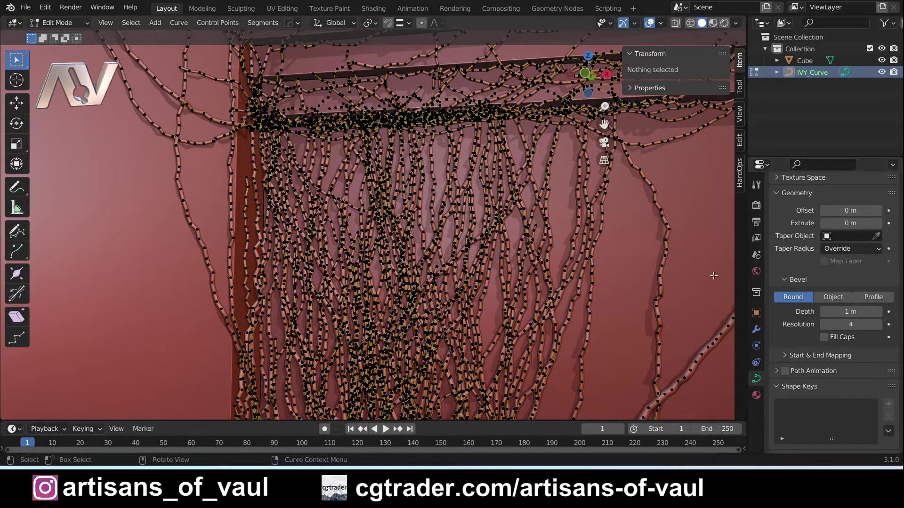
shift+middle_drag(669, 255, 441, 40)
scroll(397, 240, down, 10)
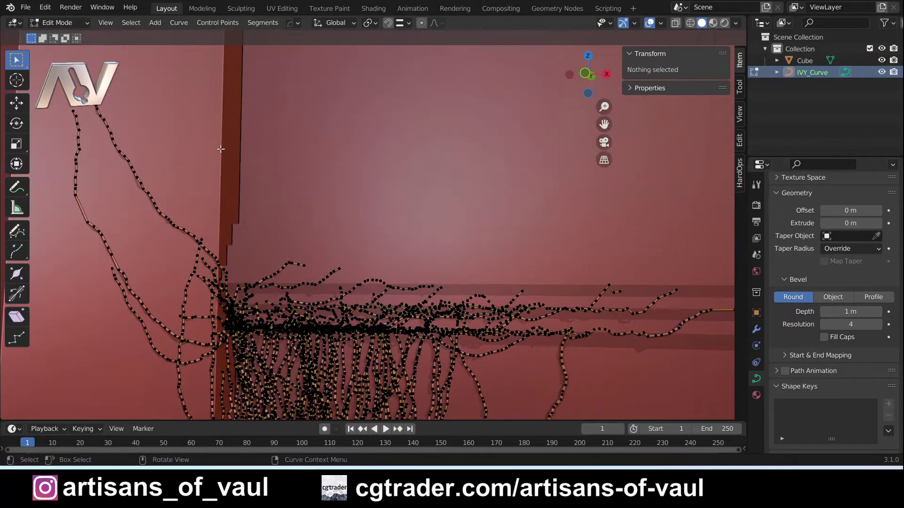
middle_drag(221, 150, 291, 285)
scroll(361, 266, up, 6)
shift+middle_drag(290, 286, 385, 273)
scroll(394, 291, up, 2)
scroll(370, 264, up, 2)
click(824, 338)
Step: Dissolve kinked control points on the two vertical strands climbing the pillar above the moulding
middle_drag(494, 284, 398, 323)
scroll(445, 257, up, 4)
click(455, 319)
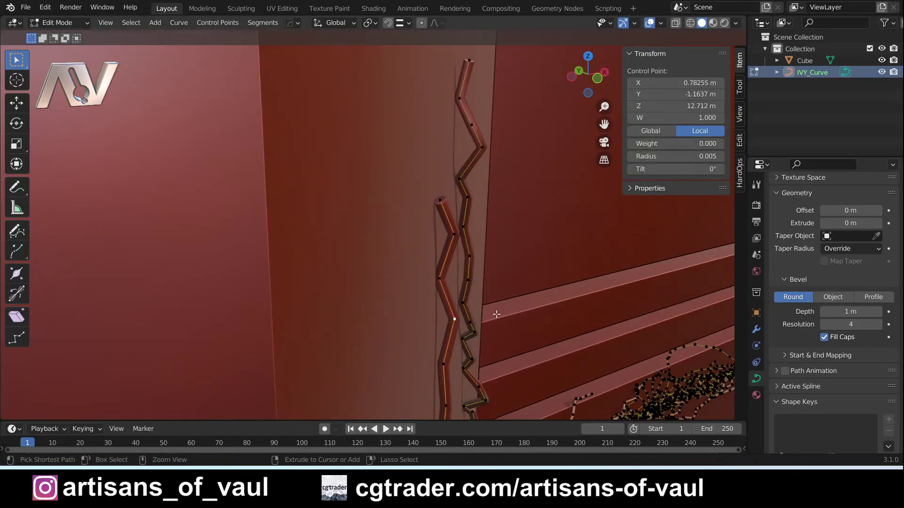
key(alt+a)
middle_drag(468, 70, 437, 216)
click(460, 147)
scroll(459, 134, up, 1)
scroll(420, 270, up, 3)
key(ctrl+x)
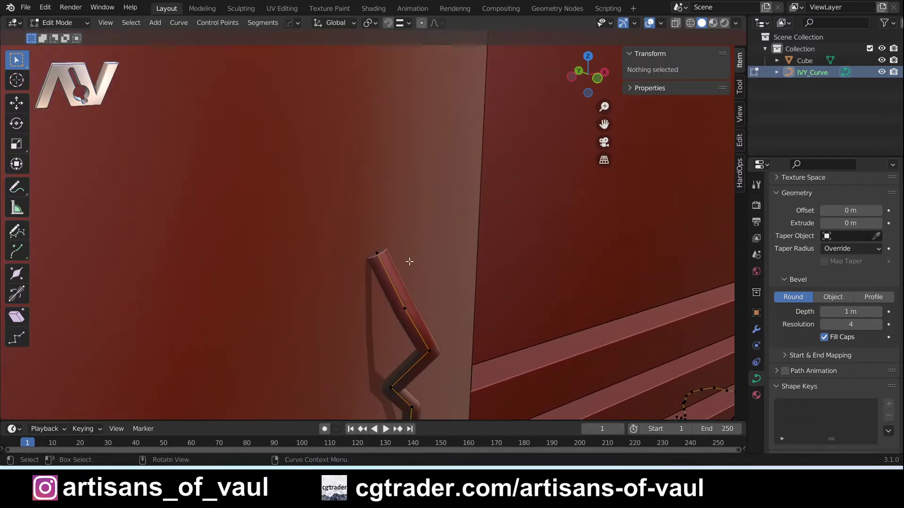
Step: Dissolve the protruding control point near the taller pillar strand's tip and move the neighbouring point to straighten the strand
middle_drag(390, 259, 453, 339)
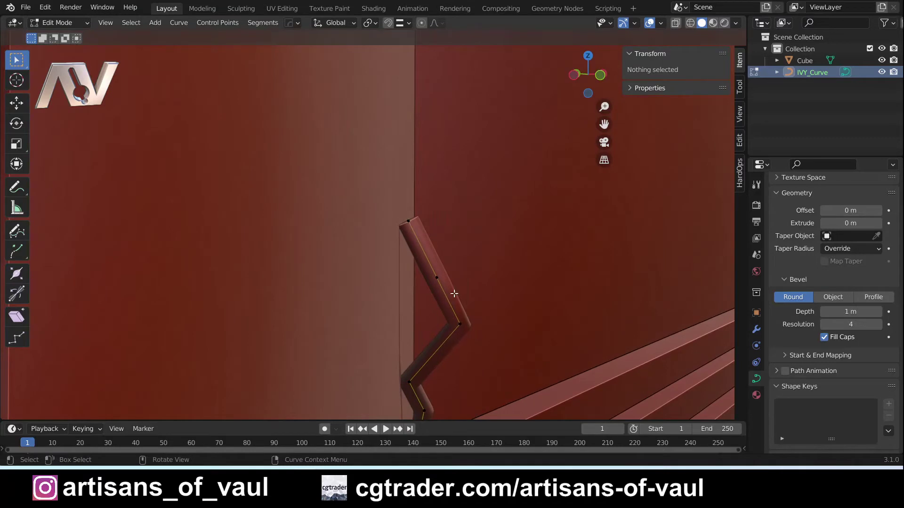
click(460, 325)
key(ctrl+x)
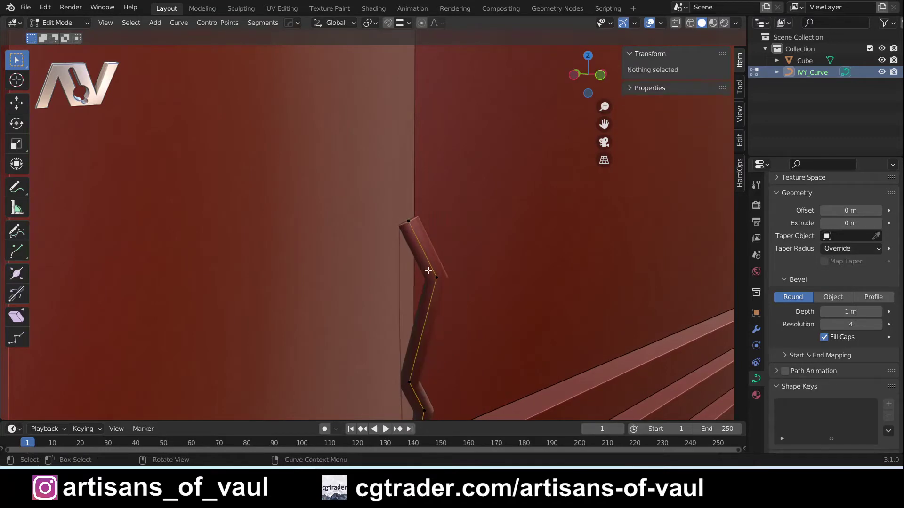
click(448, 280)
key(g)
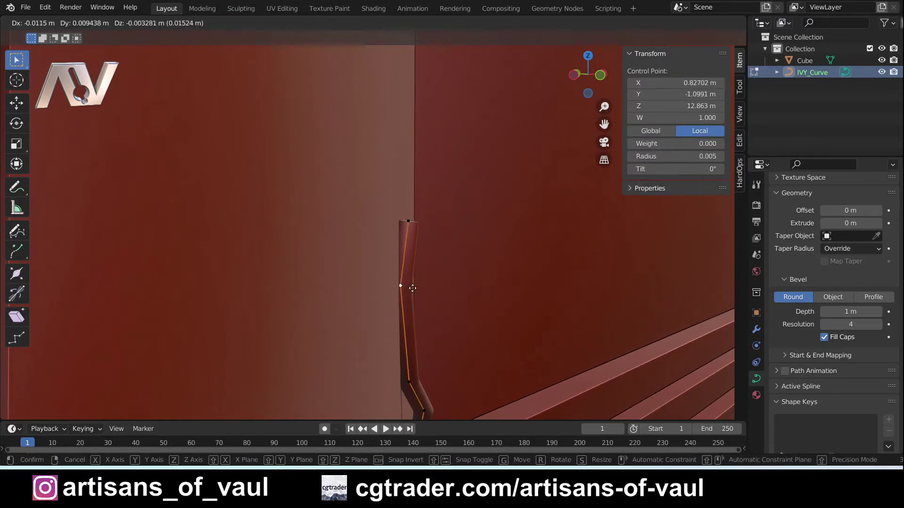
click(419, 287)
Step: Return to Object Mode and set the ivy curve's bevel resolution to 6 and depth to 1.4 m
scroll(419, 286, down, 6)
shift+middle_drag(450, 281, 288, 152)
scroll(323, 177, up, 3)
key(Tab)
click(292, 104)
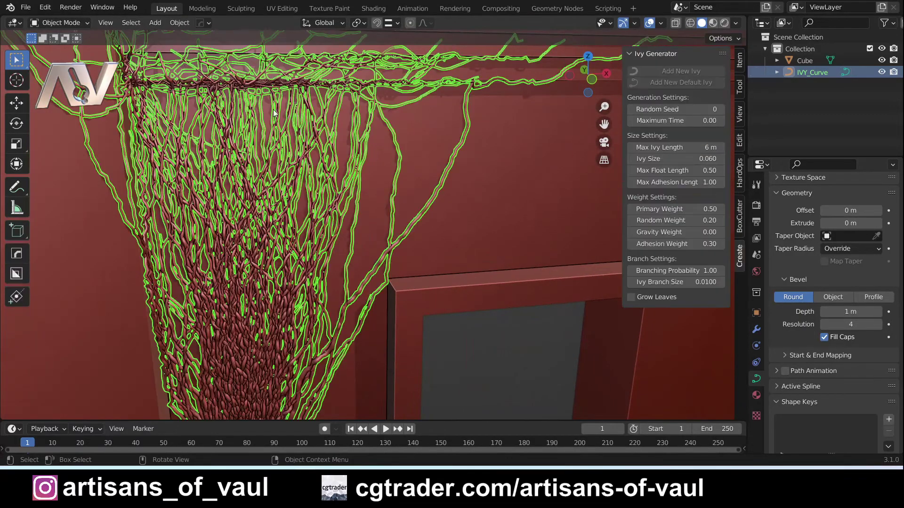
scroll(428, 231, up, 5)
shift+middle_drag(292, 104, 413, 221)
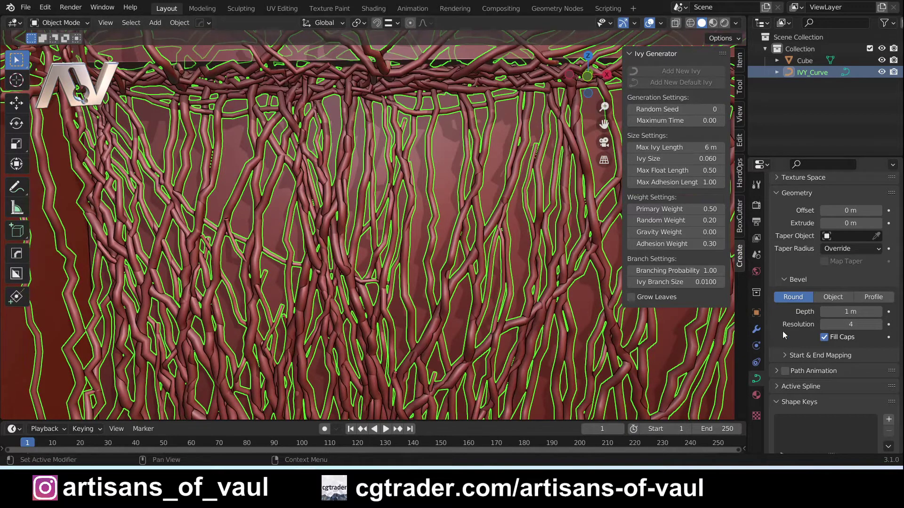
click(878, 325)
click(878, 325)
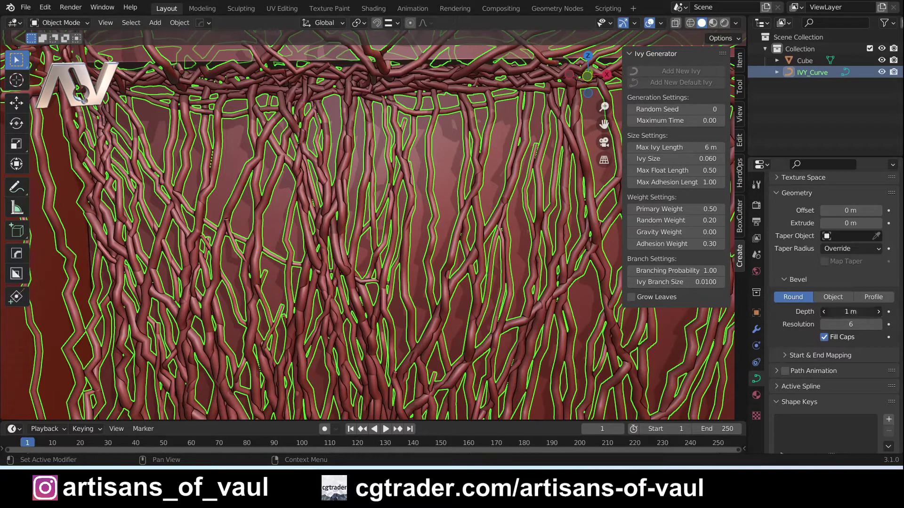
mouse_move(850, 311)
mouse_down()
mouse_move(876, 312)
mouse_move(867, 312)
mouse_up()
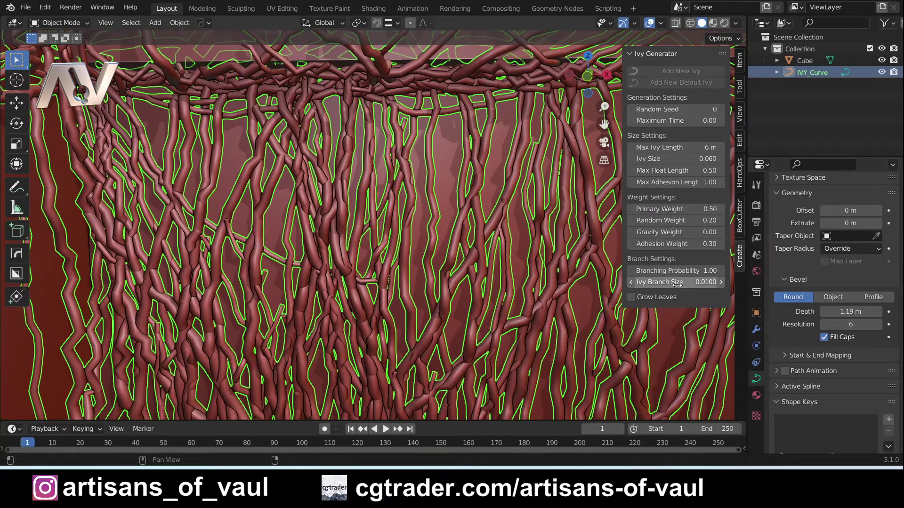
drag(851, 311, 878, 311)
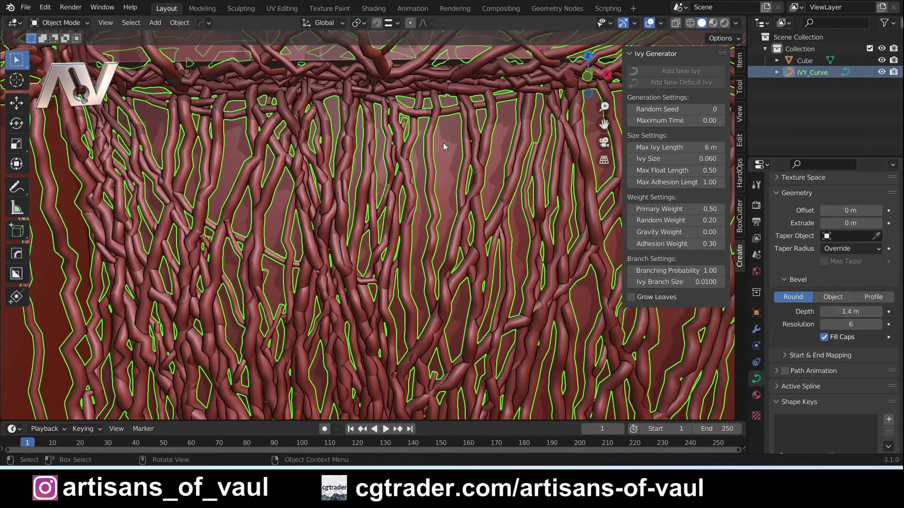
Step: Re-enter curve editing and dissolve the zigzag control points at the base of the strand rising beneath the moulding
middle_drag(444, 141, 391, 330)
scroll(390, 254, up, 4)
middle_drag(391, 245, 508, 220)
key(Caps_Lock)
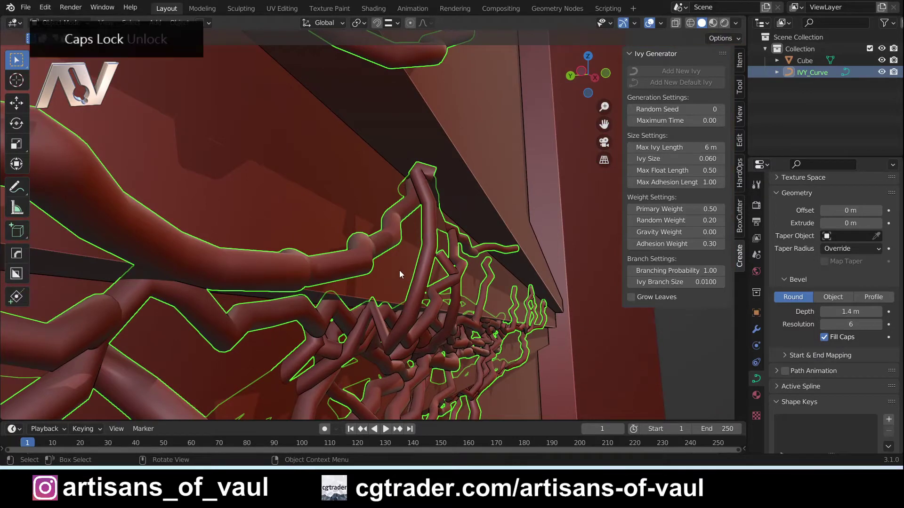
key(Tab)
click(314, 282)
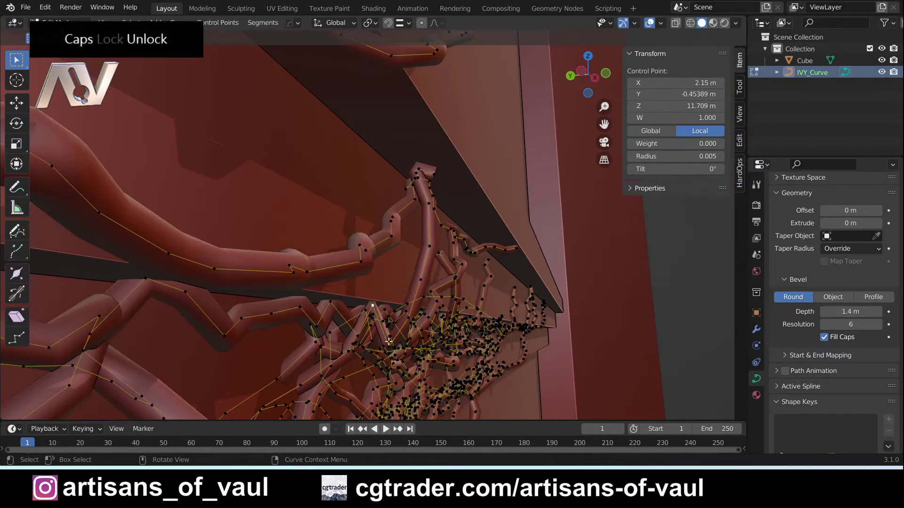
shift+click(411, 319)
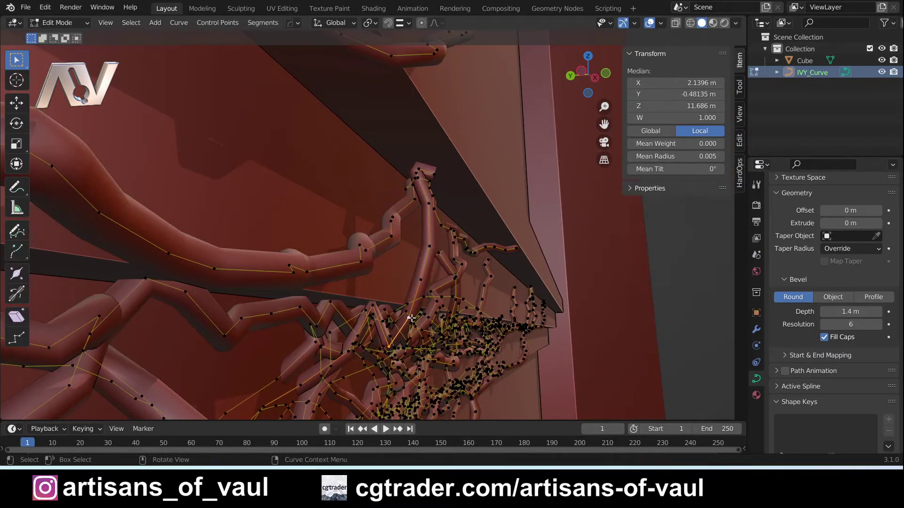
key(alt+a)
Step: Move two control points in the middle of the rising strand about 0.033 m along the Y axis
click(422, 280)
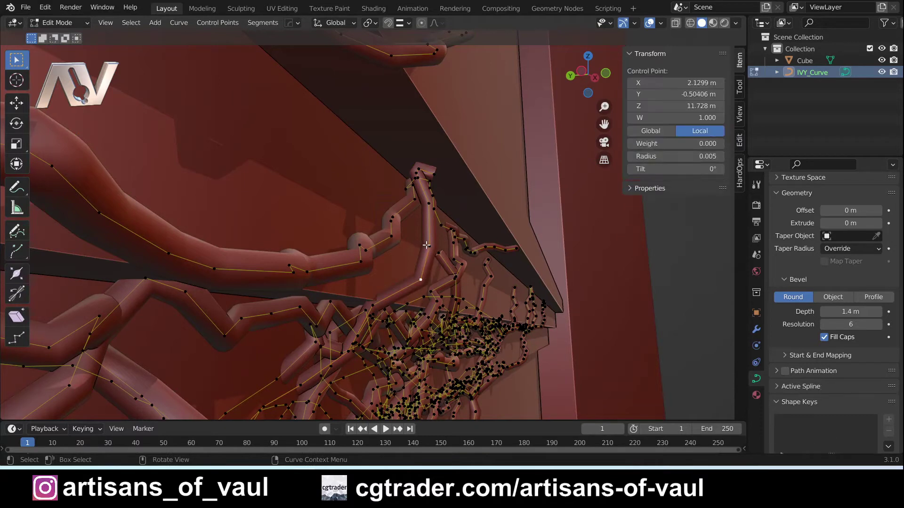
shift+click(421, 281)
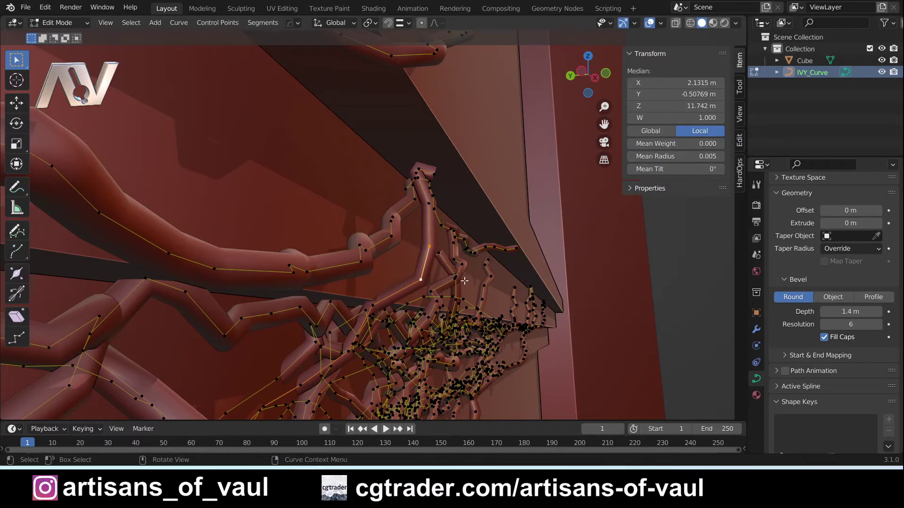
key(g)
key(y)
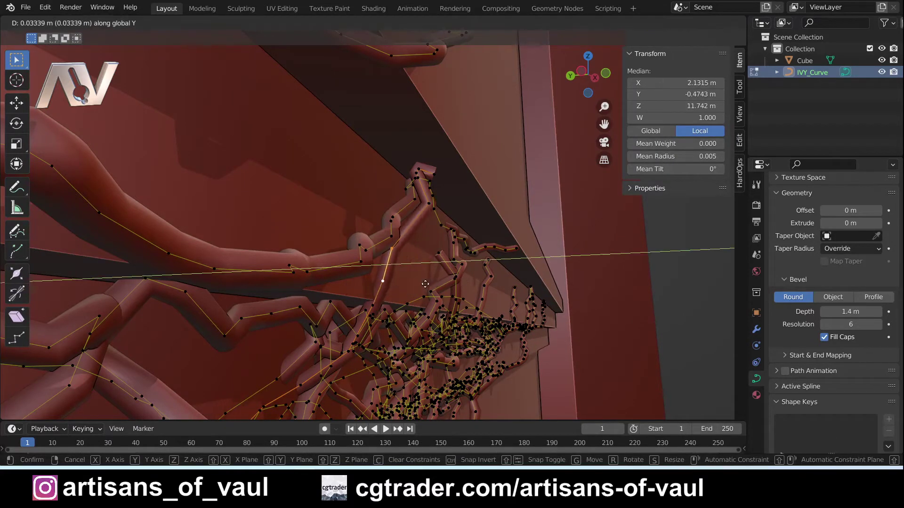
click(424, 285)
Step: Dissolve surplus control points near the rising strand's upper end and reposition a neighbouring control point
click(433, 208)
shift+click(415, 184)
middle_drag(414, 185, 347, 244)
shift+click(303, 215)
key(ctrl+x)
middle_drag(281, 272, 425, 190)
click(275, 270)
key(g)
click(347, 298)
Step: Lower the control points of the strand section arching over the moulding edge along the Z axis
drag(418, 164, 560, 233)
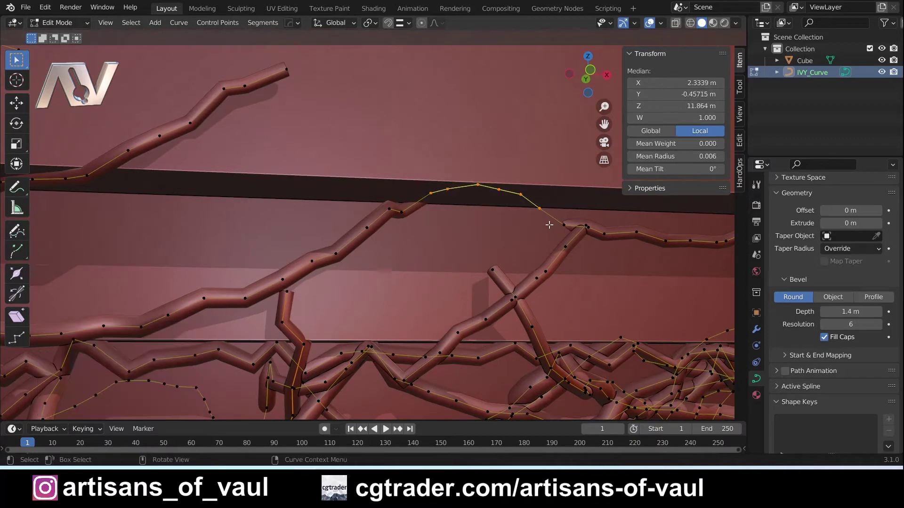
key(g)
key(z)
click(549, 246)
click(542, 232)
key(alt+a)
Step: Set the ivy curve's bevel depth to 2.79 m
scroll(560, 227, down, 8)
middle_drag(434, 117, 412, 205)
scroll(459, 217, up, 4)
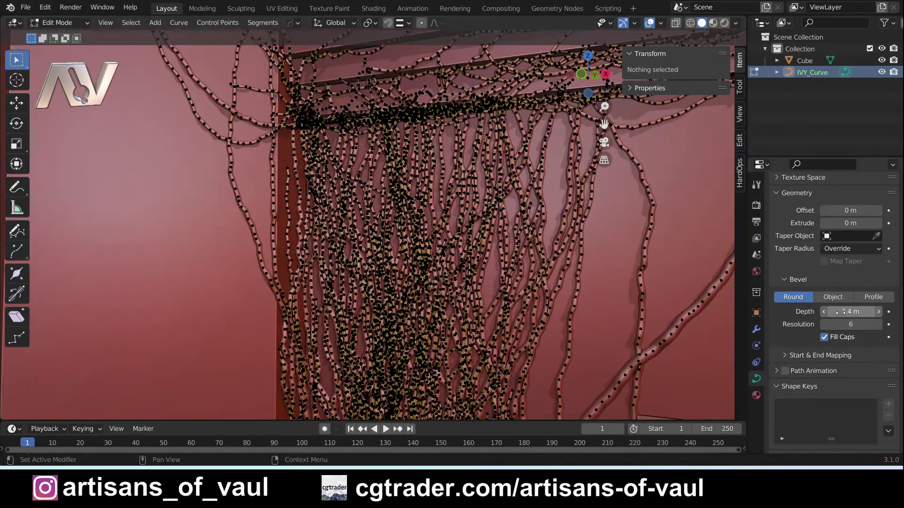
drag(851, 311, 896, 312)
Step: Examine the thickened ivy strands up close and return to Object Mode
scroll(592, 266, down, 3)
shift+middle_drag(592, 266, 587, 222)
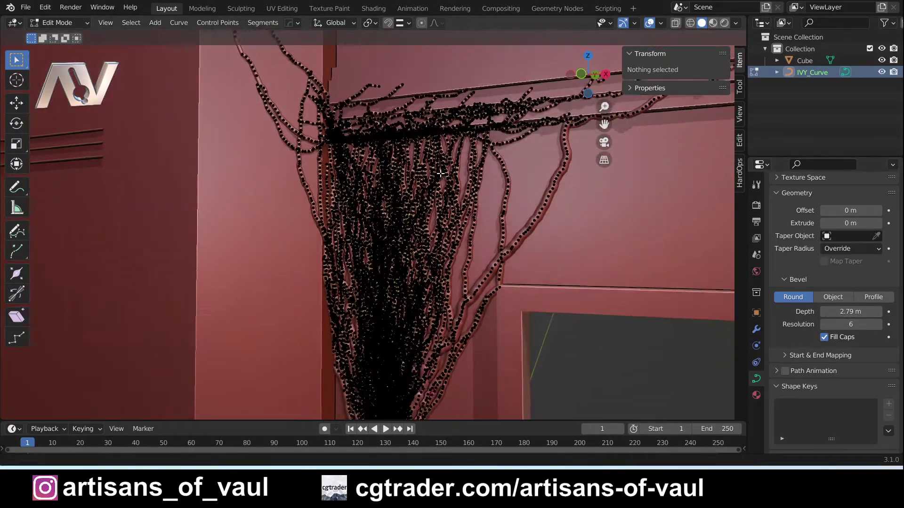
scroll(400, 212, up, 4)
middle_drag(432, 347, 360, 174)
scroll(449, 249, down, 2)
scroll(372, 253, up, 6)
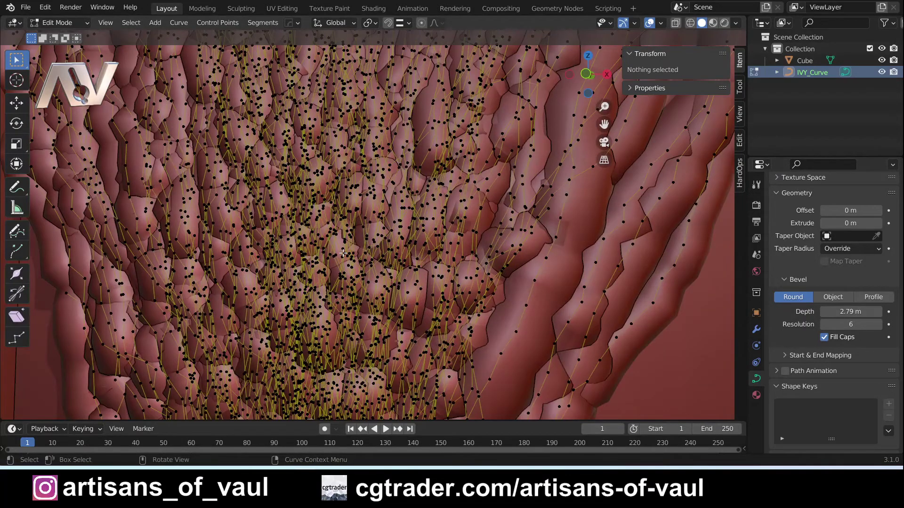
scroll(343, 252, down, 3)
key(ctrl+Tab)
click(339, 168)
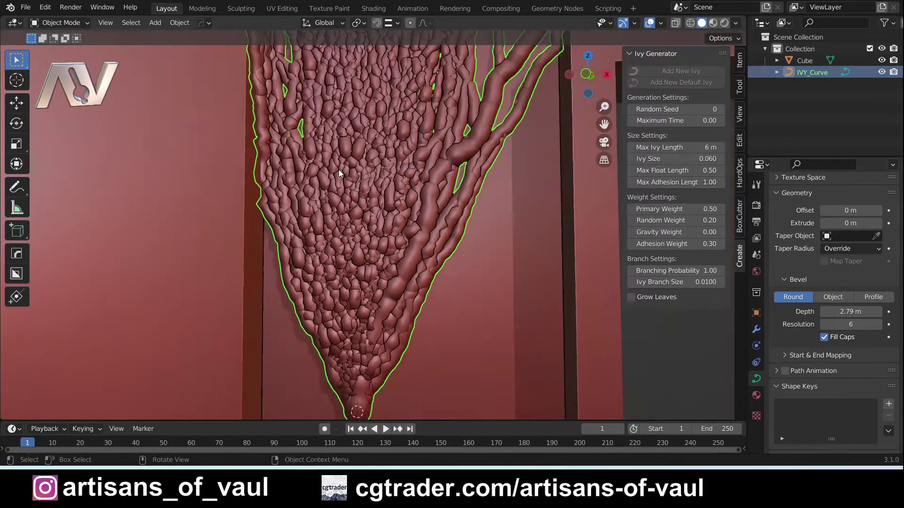
Step: Frame the ivy along the moulding edge and open the curve for control point editing
middle_drag(339, 169, 333, 196)
scroll(419, 222, up, 3)
click(361, 207)
click(337, 218)
key(Tab)
click(284, 230)
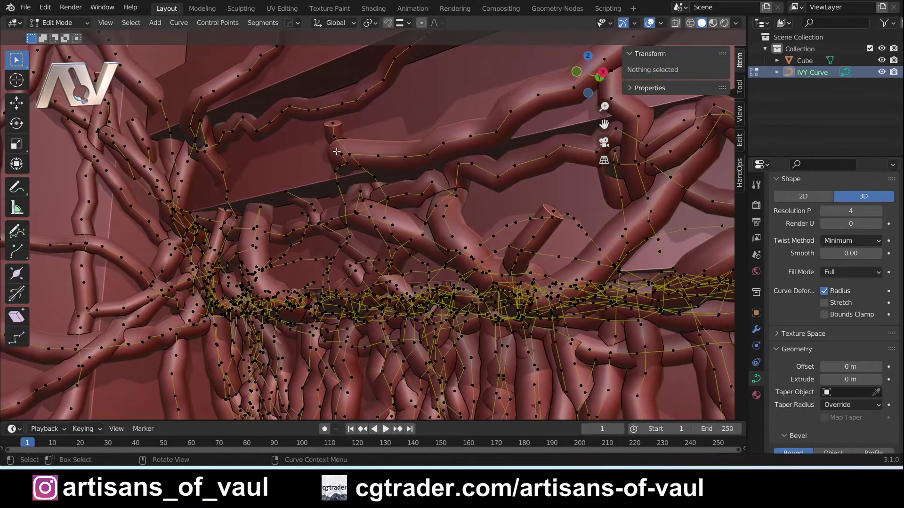
Step: Lower the control points near the end of the strand arching over the moulding edge by about 0.032 m along Z
click(333, 125)
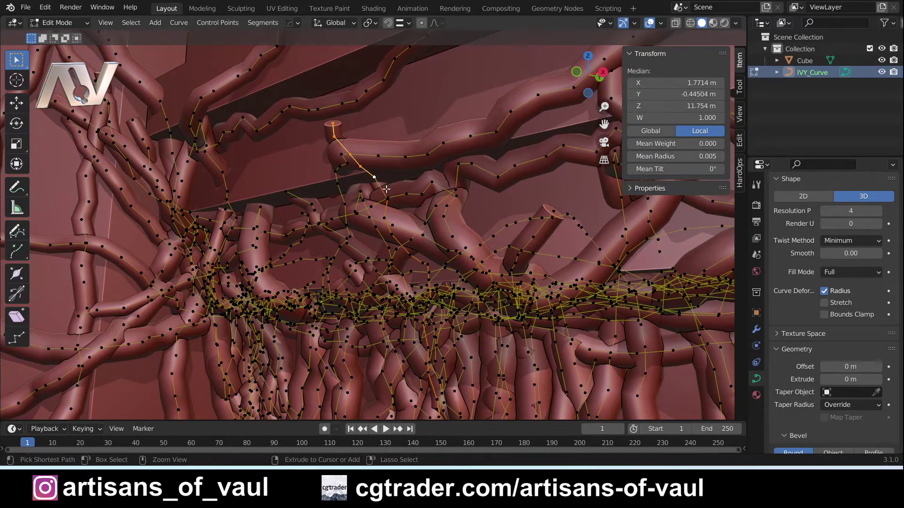
key(alt+a)
middle_drag(386, 189, 274, 149)
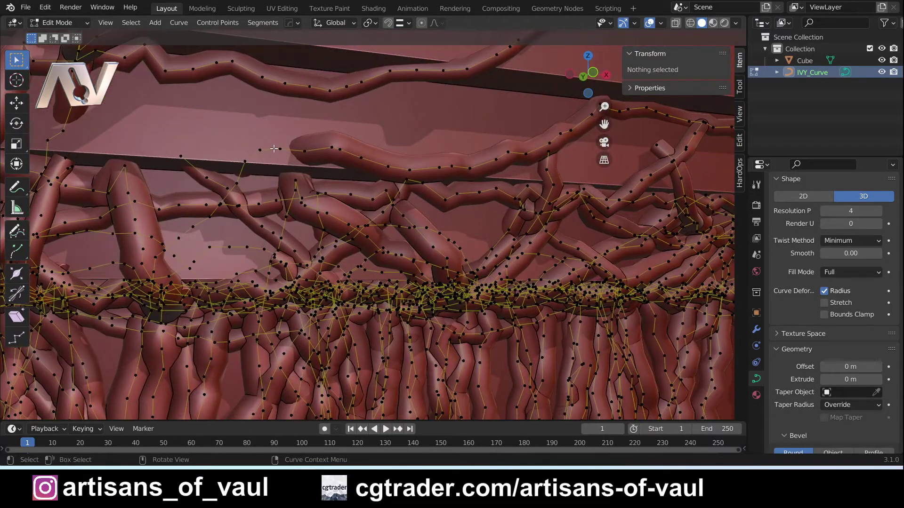
click(302, 153)
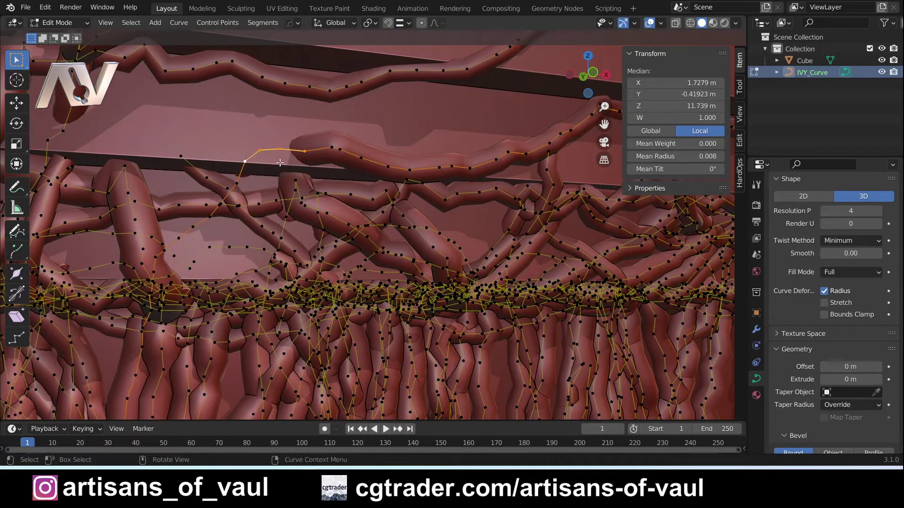
key(g)
key(z)
click(269, 185)
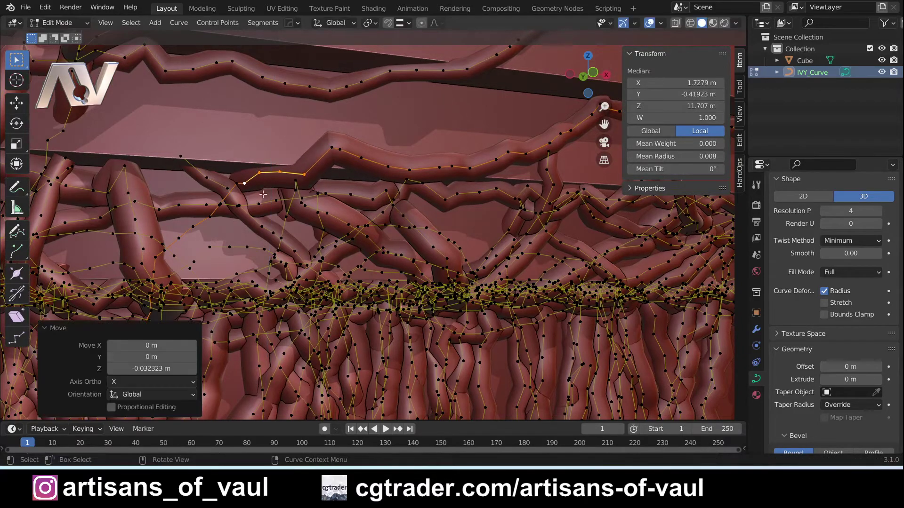
Step: Move the control points of the strand rising across the ledge by the corner about -0.052 m along Y
middle_drag(248, 192, 420, 163)
click(216, 188)
scroll(403, 196, up, 5)
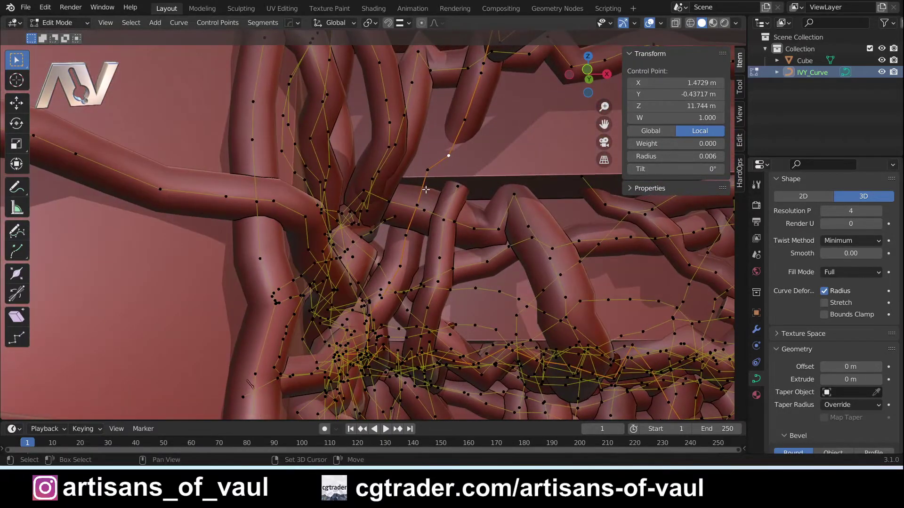
middle_drag(410, 229, 440, 229)
key(g)
key(y)
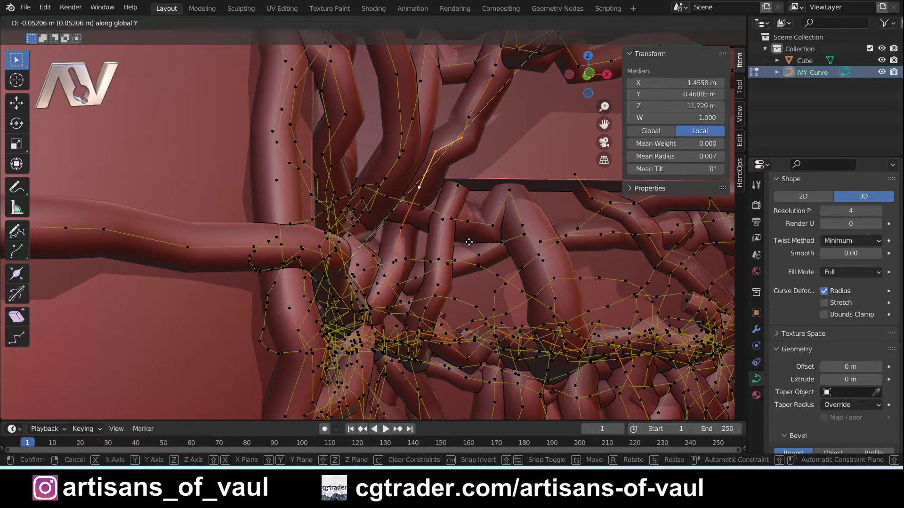
click(469, 242)
Step: Dissolve the control point at the sharp kink of the strand rising by the corner
middle_drag(479, 212, 394, 226)
scroll(367, 221, up, 4)
click(272, 196)
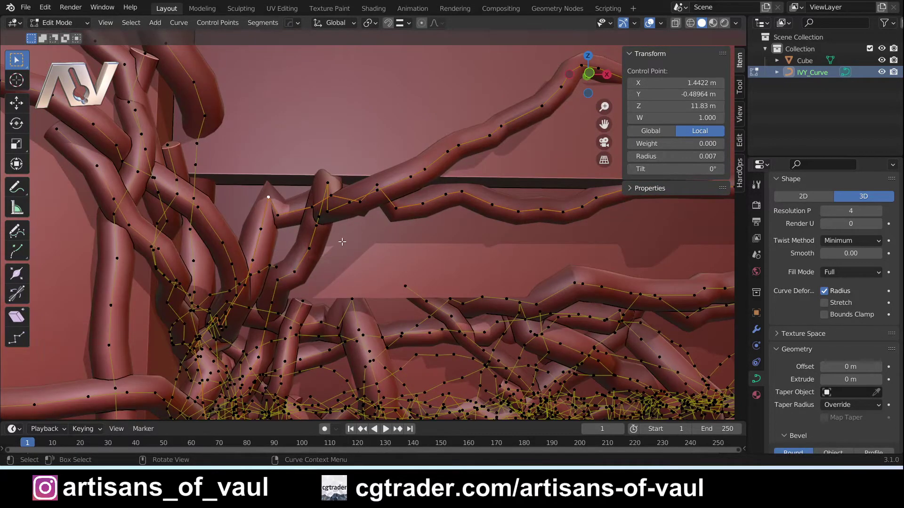
key(ctrl+x)
Step: Raise the tip control point of the strand crossing the diagonal branch on the side wall along Z
scroll(342, 238, down, 4)
middle_drag(340, 216, 285, 226)
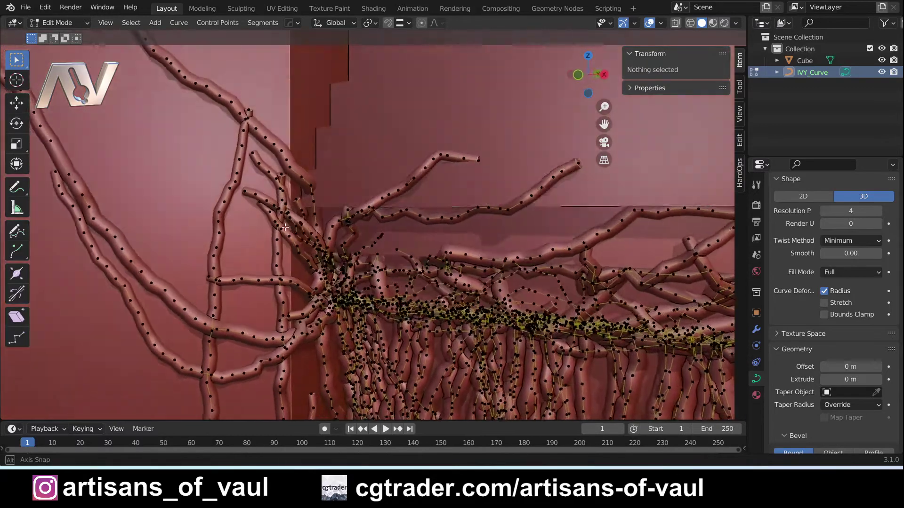
scroll(279, 182, down, 3)
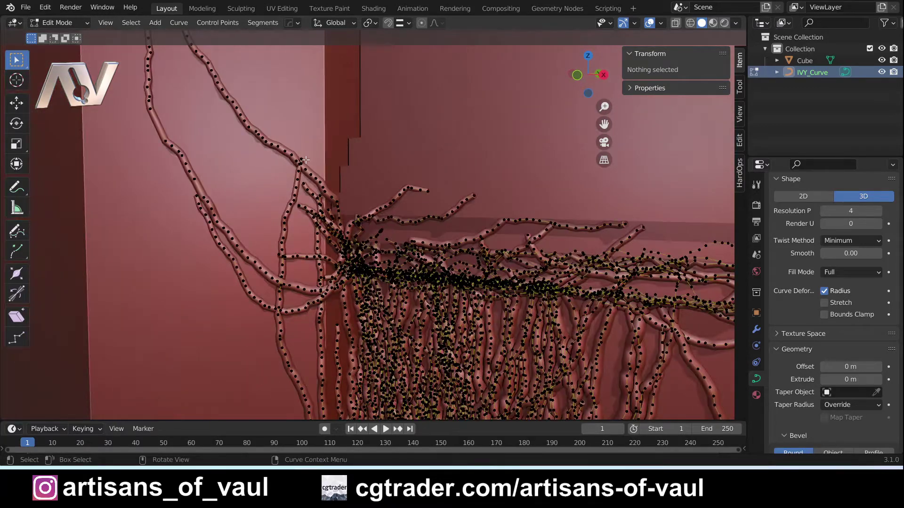
shift+middle_drag(306, 160, 347, 216)
click(320, 263)
scroll(323, 270, up, 4)
key(g)
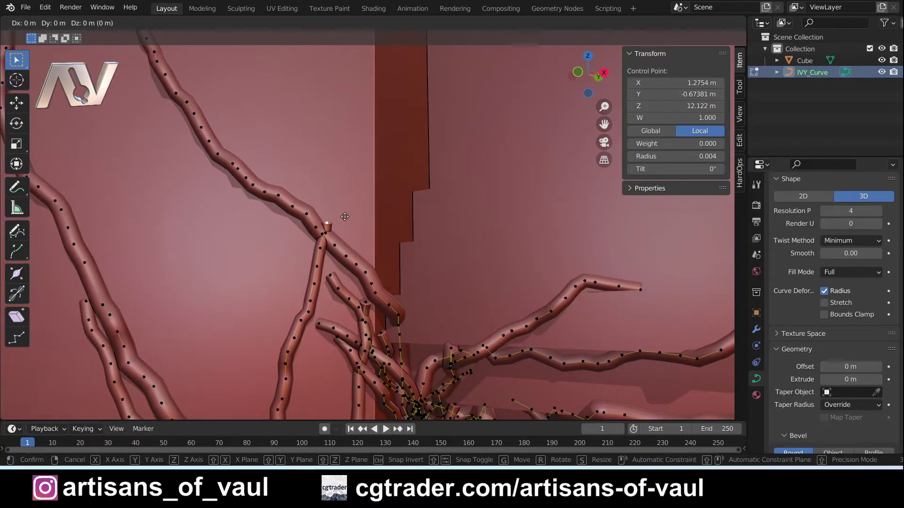
key(z)
click(354, 176)
Step: Return to Object Mode and convert the ivy curve to a mesh
middle_drag(355, 176, 388, 163)
key(Tab)
click(383, 118)
shift+middle_drag(420, 118, 383, 236)
scroll(388, 231, up, 2)
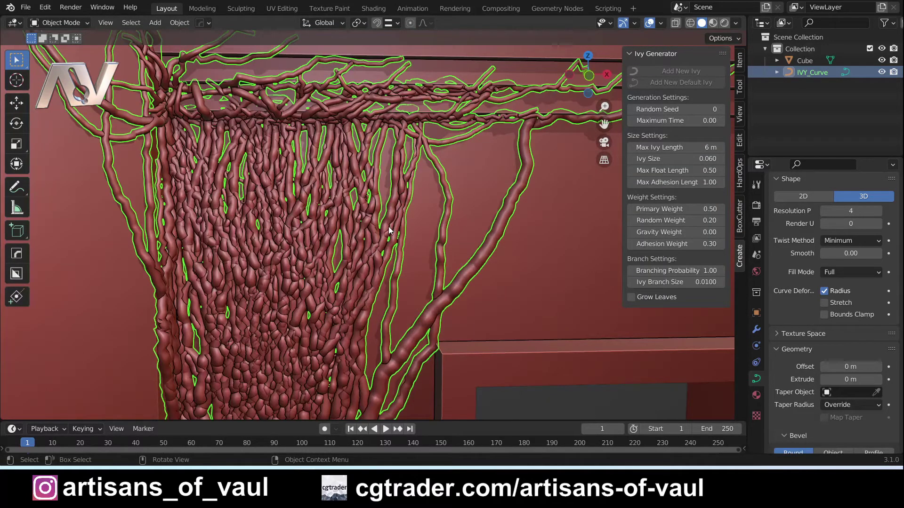
middle_drag(394, 218, 406, 183)
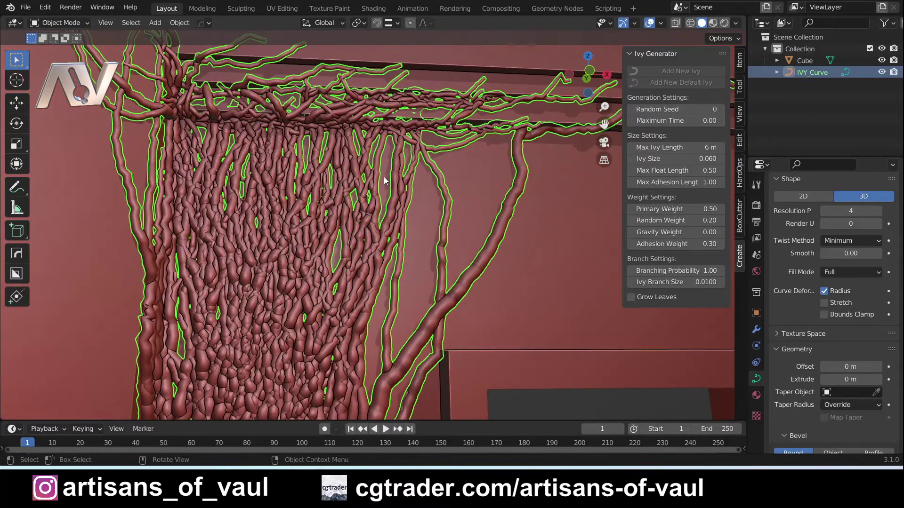
right_click(302, 234)
mouse_move(284, 268)
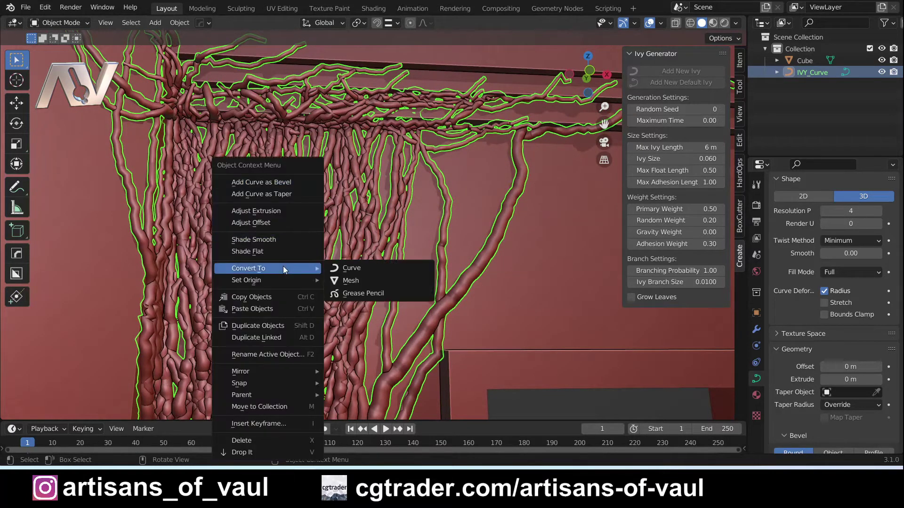
click(360, 280)
Step: Examine the converted ivy mesh's edge loops and strand ends up close in Edit Mode
scroll(327, 236, up, 5)
key(Tab)
click(272, 239)
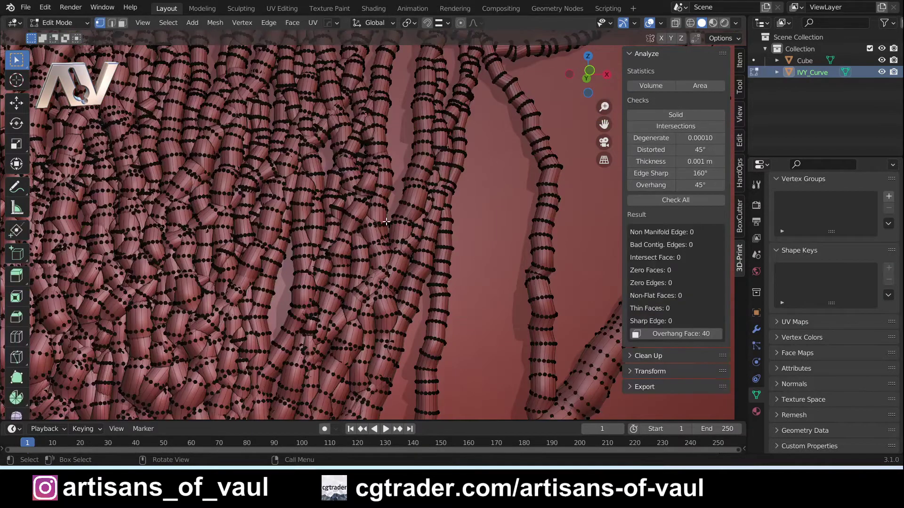
middle_drag(393, 220, 377, 211)
scroll(353, 231, up, 4)
scroll(327, 209, up, 3)
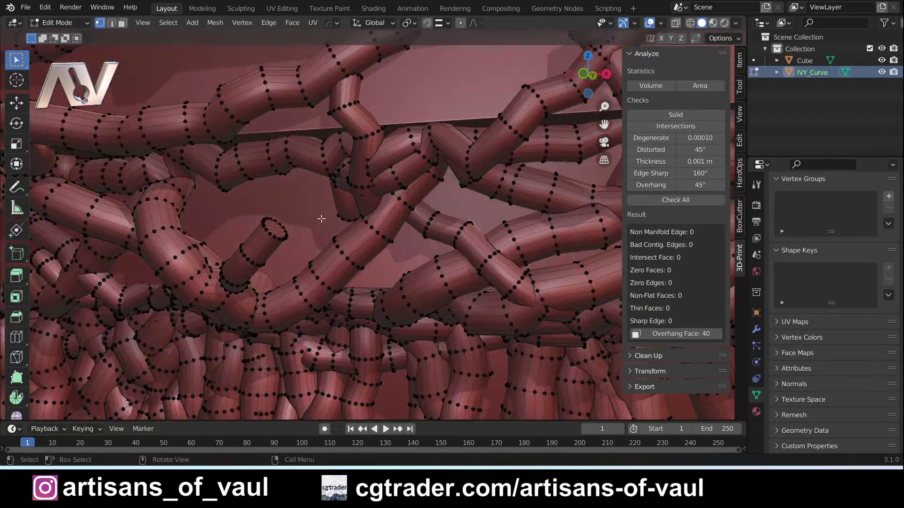
middle_drag(283, 246, 357, 205)
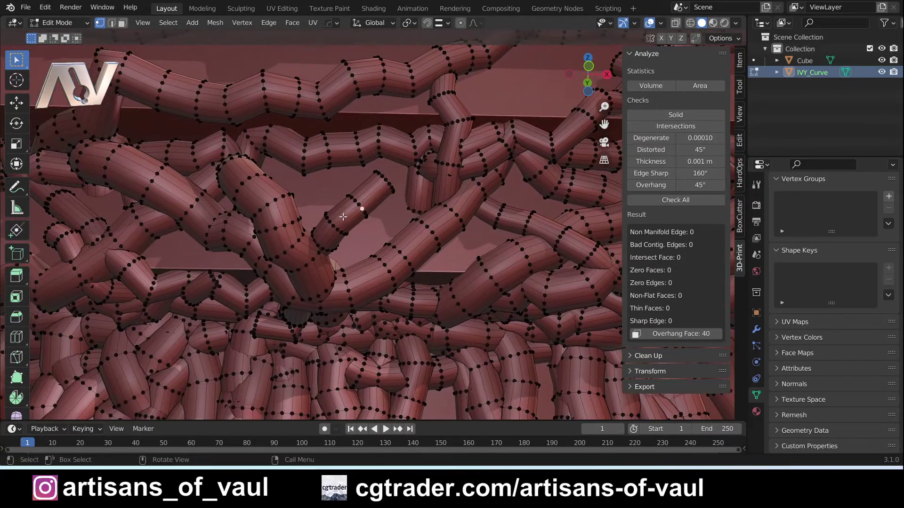
middle_drag(245, 295, 325, 261)
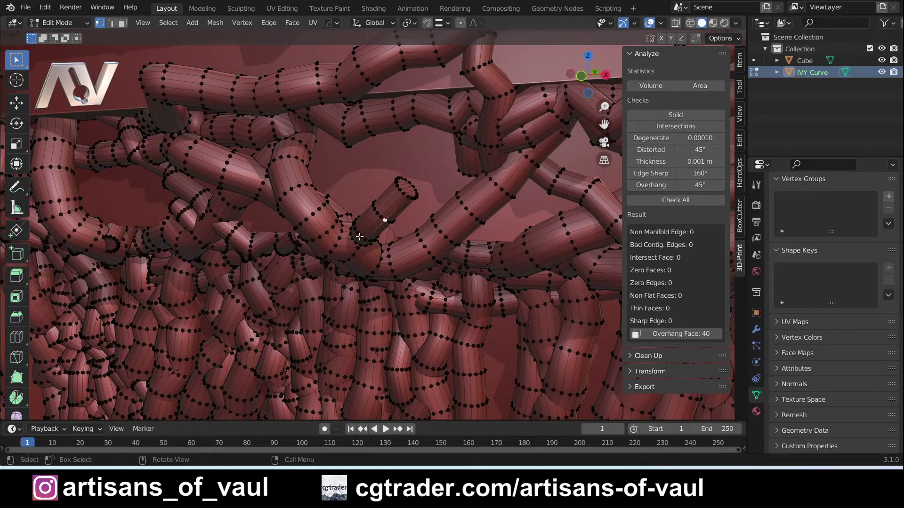
middle_drag(360, 231, 388, 225)
Step: Return to Object Mode and examine the converted ivy from the side and the front
key(Tab)
click(349, 158)
scroll(313, 205, down, 6)
scroll(302, 219, up, 5)
middle_drag(302, 215, 187, 287)
scroll(301, 265, up, 5)
scroll(337, 267, down, 4)
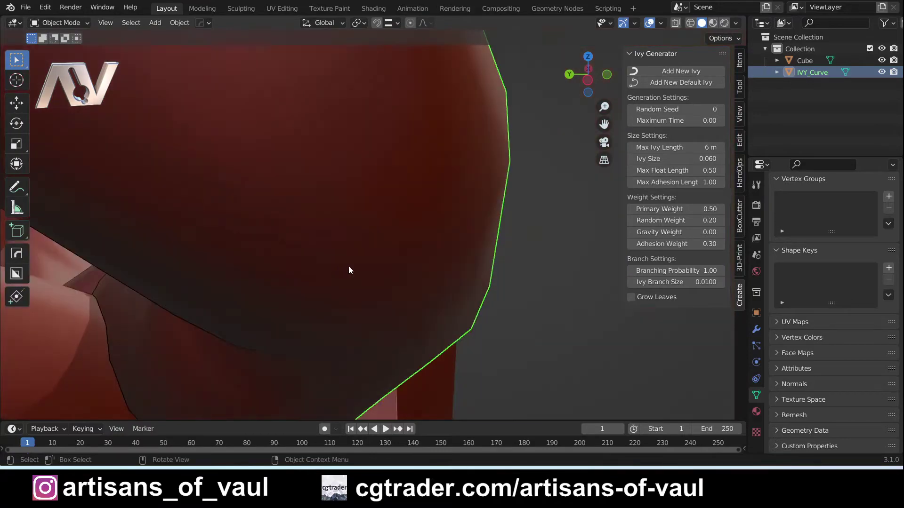
middle_drag(352, 266, 281, 266)
scroll(320, 258, down, 8)
middle_drag(352, 272, 346, 246)
scroll(344, 246, up, 3)
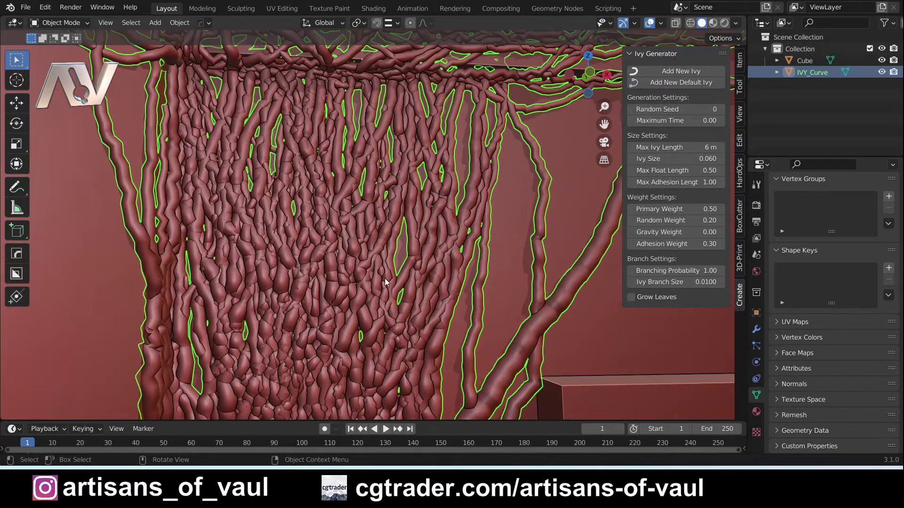
scroll(385, 279, down, 5)
scroll(420, 258, up, 3)
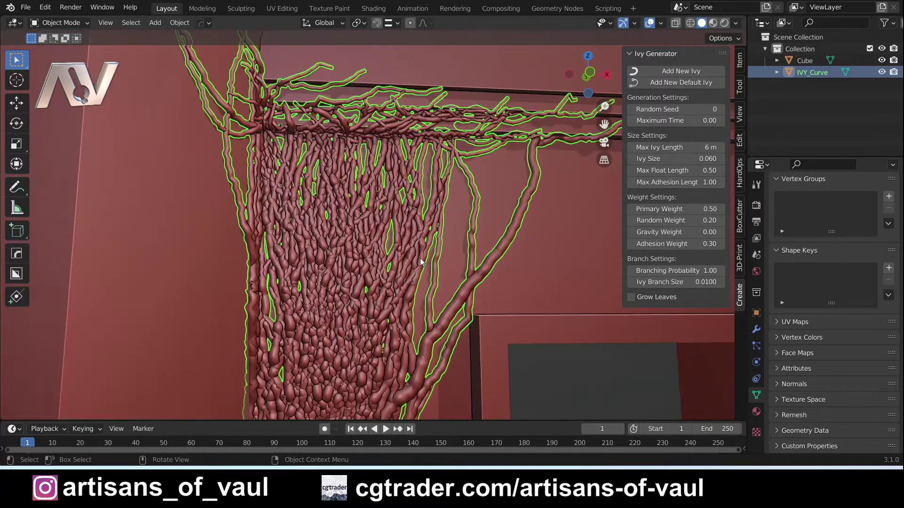
shift+middle_drag(420, 264, 401, 227)
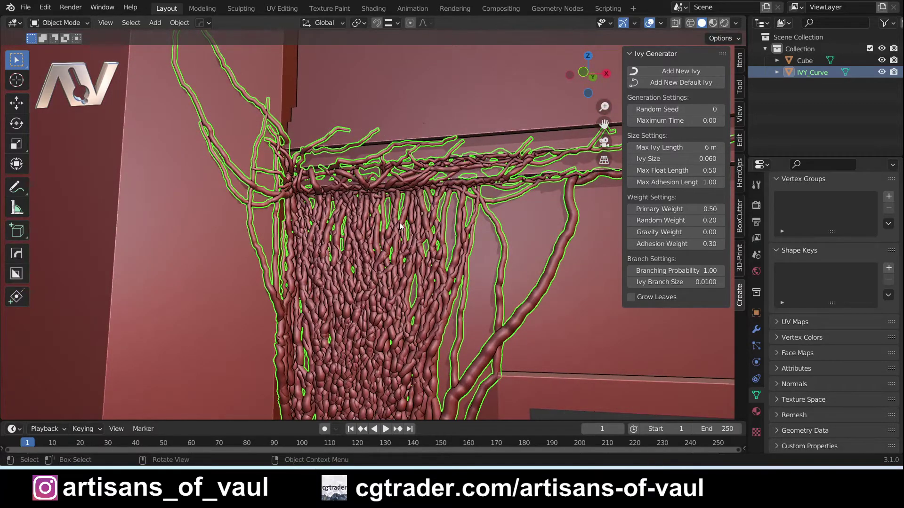
scroll(401, 281, up, 3)
scroll(405, 298, down, 6)
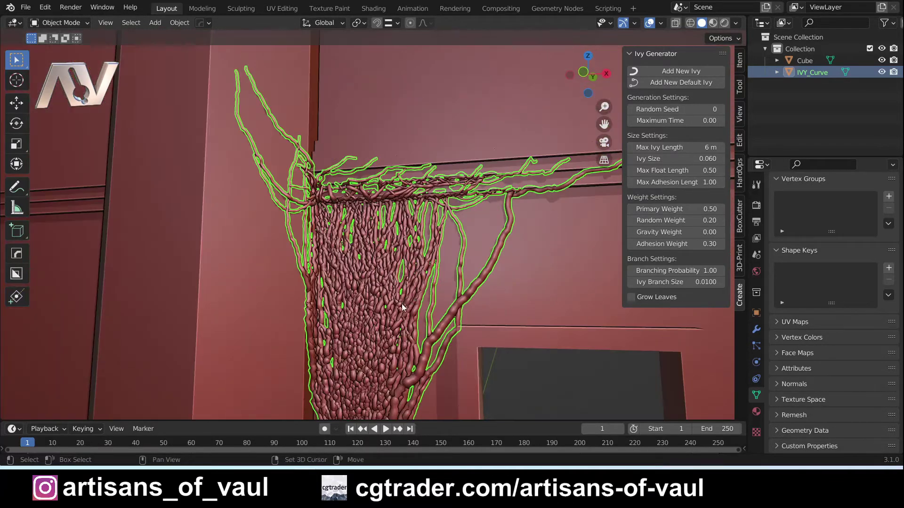
Step: Switch the ivy mesh to Sculpt Mode
click(428, 304)
scroll(429, 303, up, 2)
middle_drag(402, 295, 382, 284)
shift+middle_drag(355, 207, 369, 317)
click(369, 316)
key(Tab)
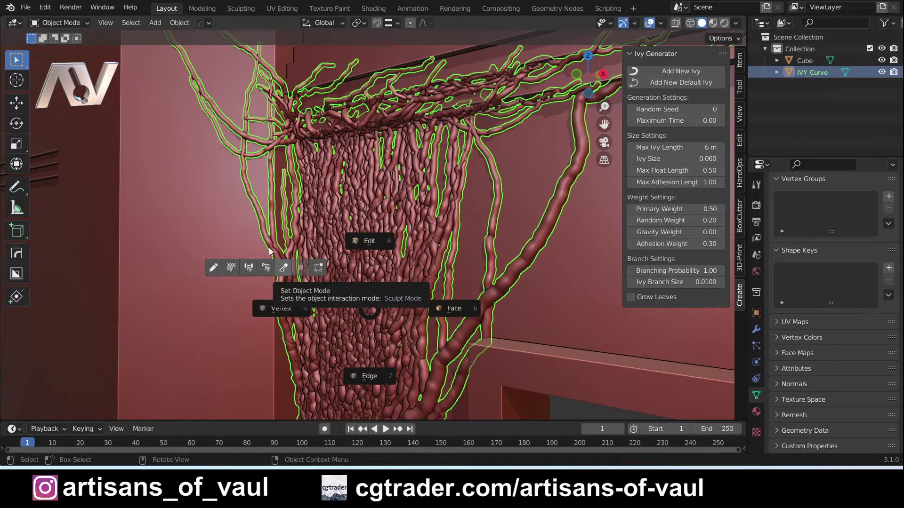
key(Escape)
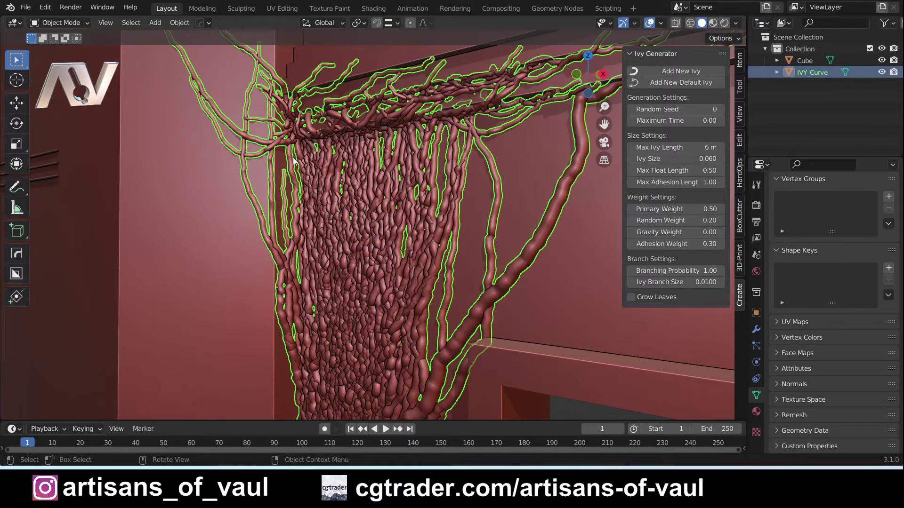
click(77, 24)
click(74, 61)
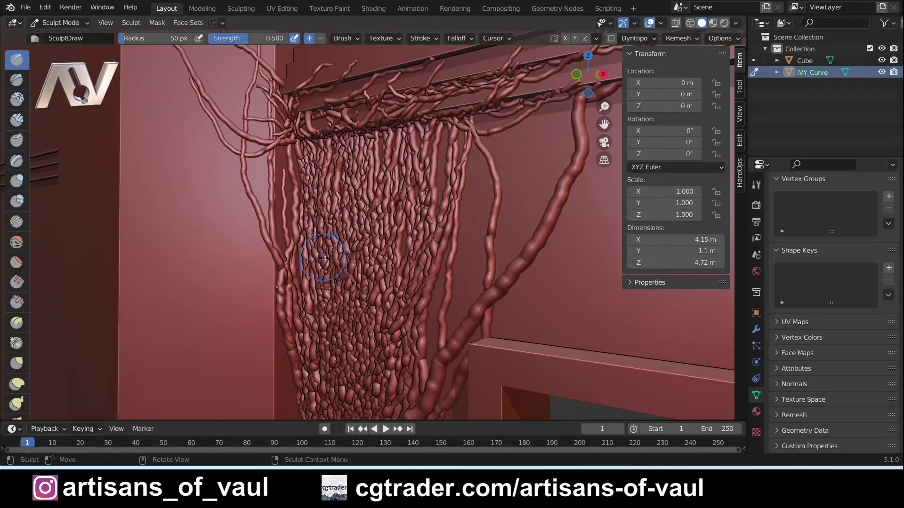
middle_drag(323, 256, 341, 265)
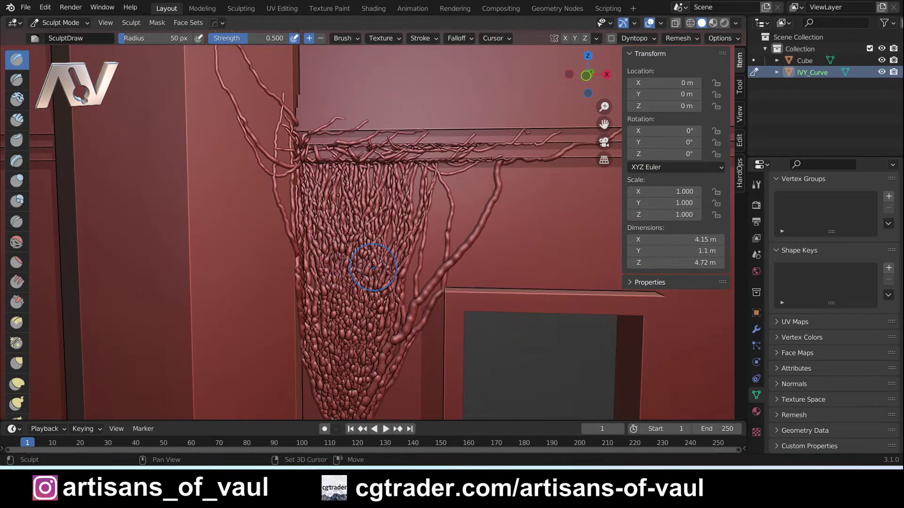
Step: Adjust the voxel size to a fine grid and voxel-remesh the ivy into one continuous mesh
key(r)
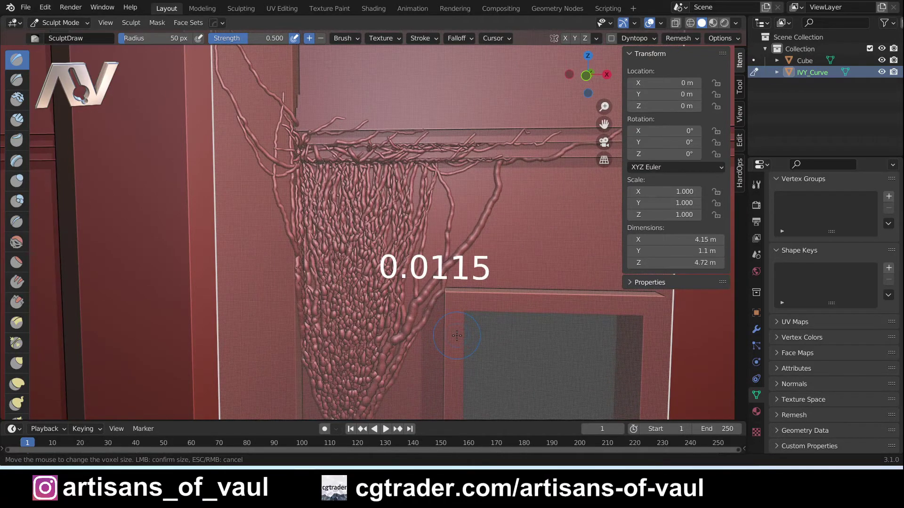
click(457, 336)
scroll(444, 312, up, 6)
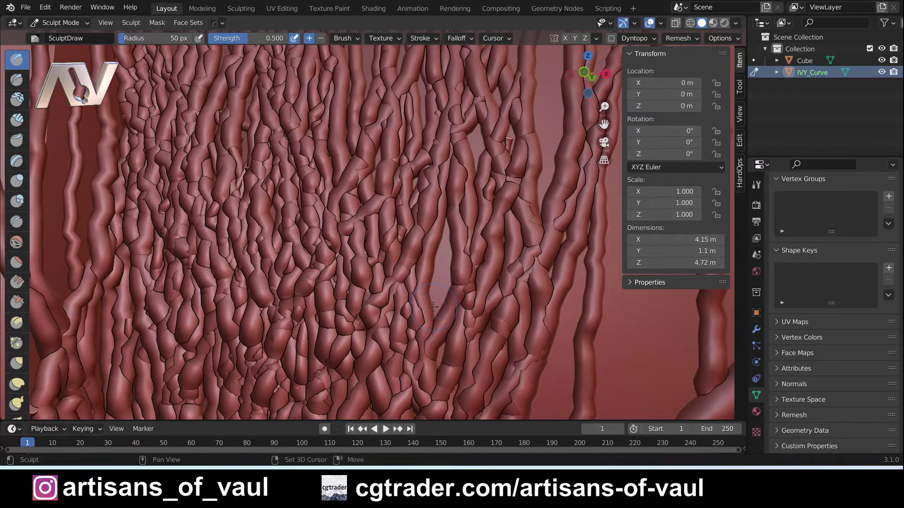
key(r)
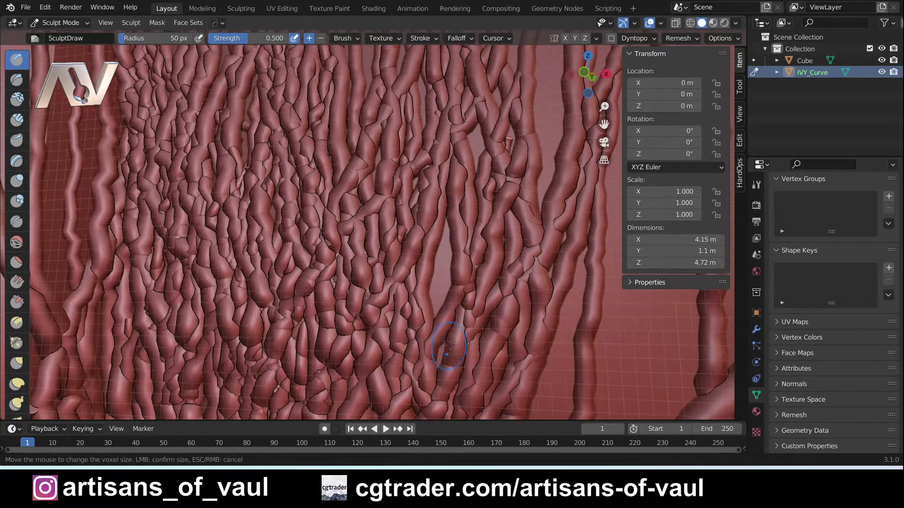
click(552, 345)
scroll(530, 350, down, 4)
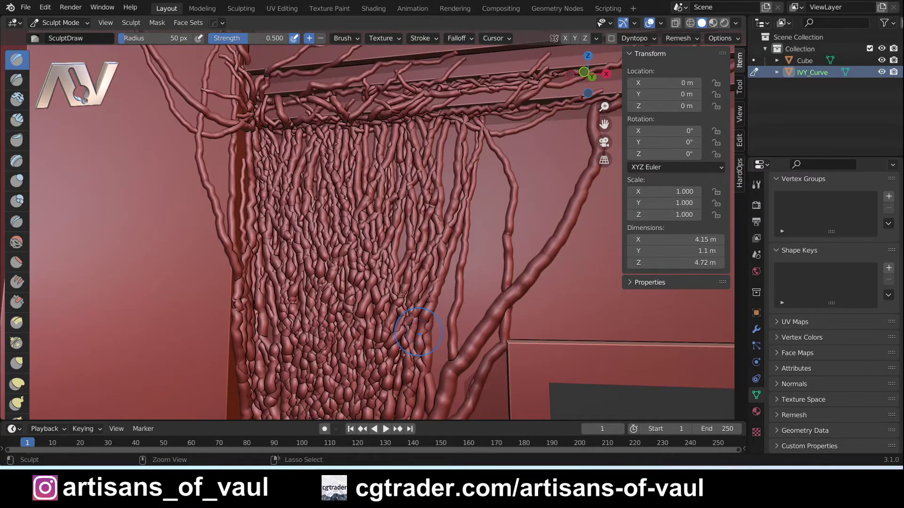
Step: Examine how the remeshed ivy strands blend together along the moulding and on the side wall
mouse_move(401, 293)
middle_down()
mouse_move(386, 309)
mouse_move(388, 270)
middle_up()
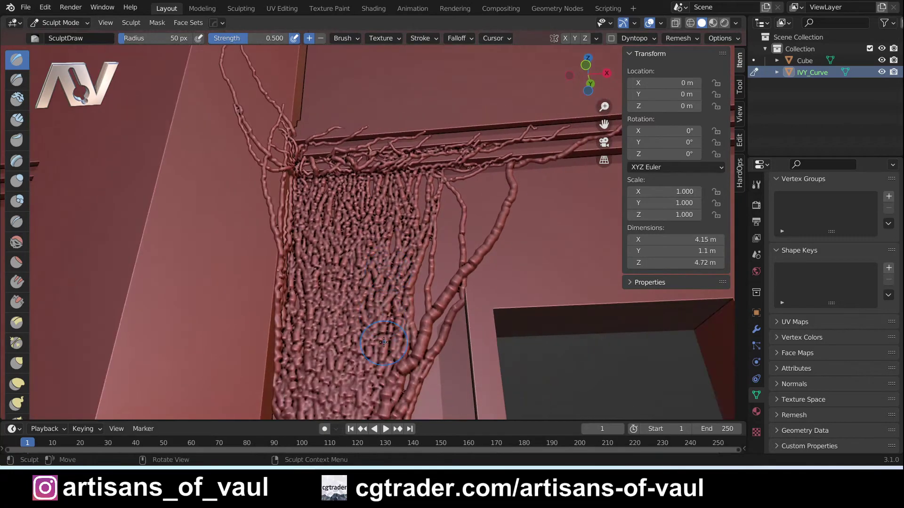
mouse_move(383, 342)
shift+middle_down()
mouse_move(370, 184)
mouse_move(351, 174)
mouse_move(363, 176)
mouse_move(399, 347)
shift+middle_up()
scroll(348, 174, up, 3)
scroll(398, 347, up, 1)
scroll(399, 347, down, 3)
shift+middle_drag(426, 217, 453, 69)
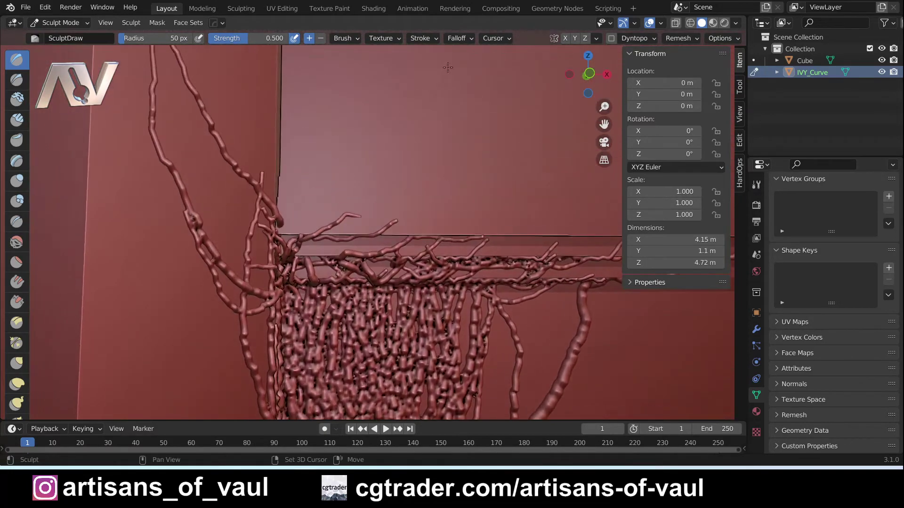
middle_drag(365, 51, 375, 162)
scroll(405, 159, up, 6)
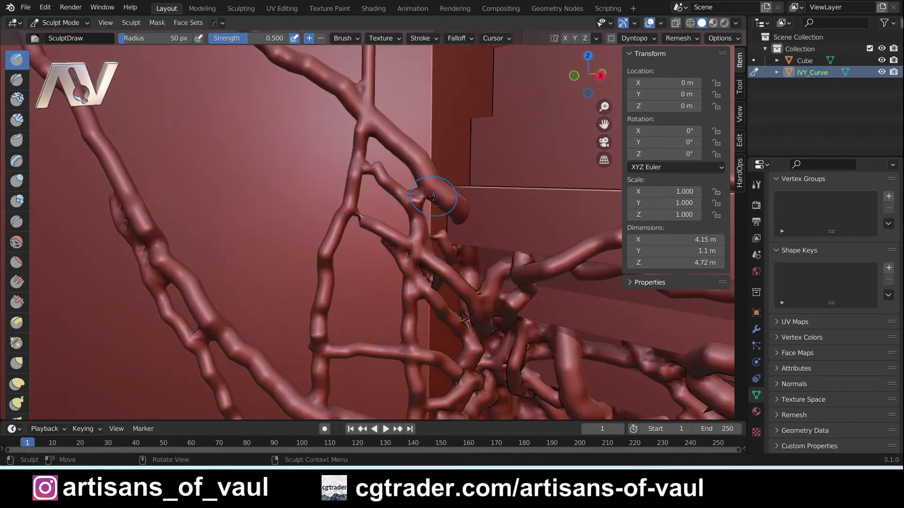
shift+middle_drag(364, 105, 454, 300)
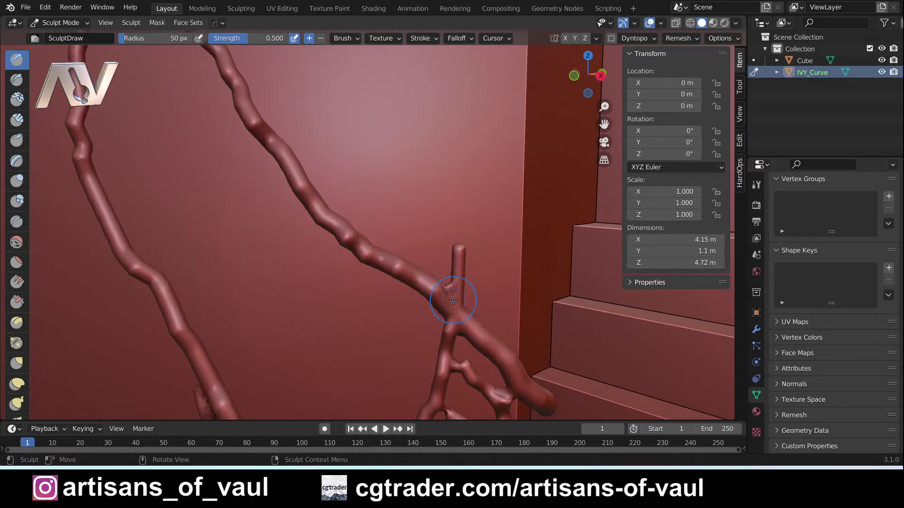
Step: Examine the remeshed ivy's blended strands along the side wall and moulding and above the doorway
scroll(453, 300, down, 8)
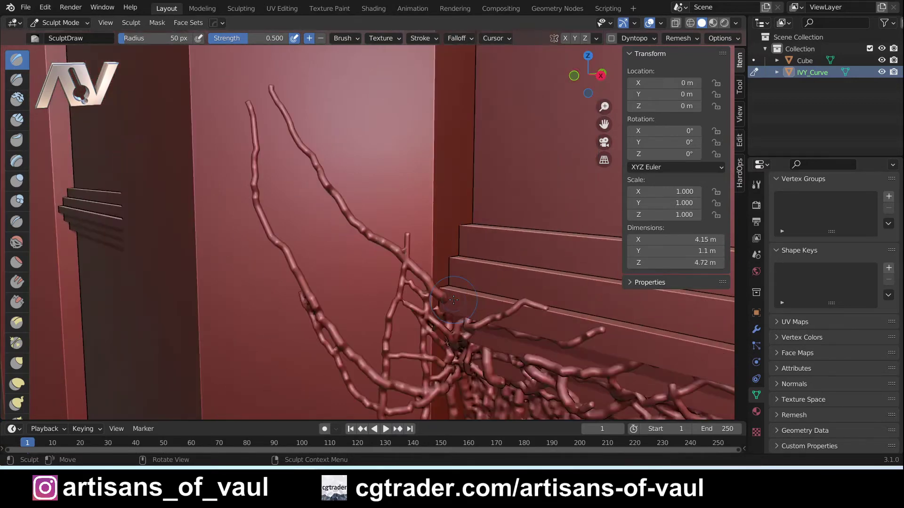
middle_drag(454, 299, 325, 172)
scroll(373, 151, up, 3)
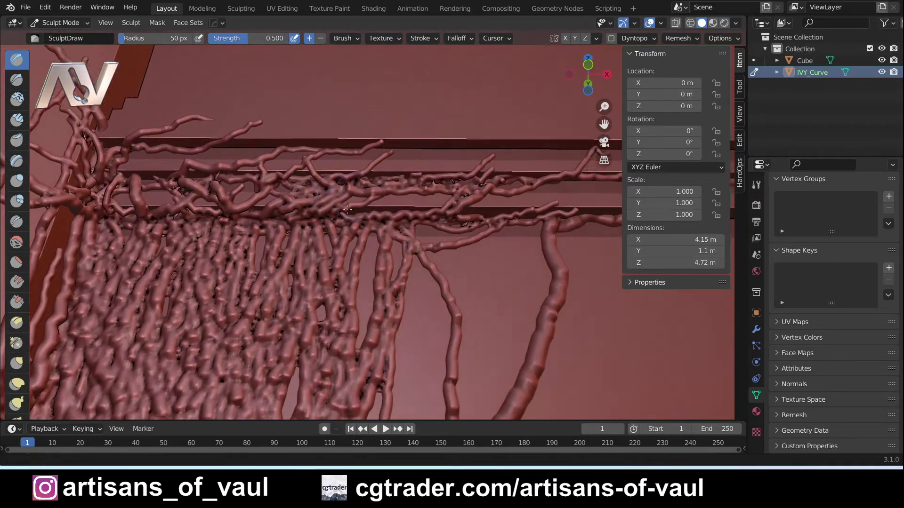
scroll(353, 249, up, 10)
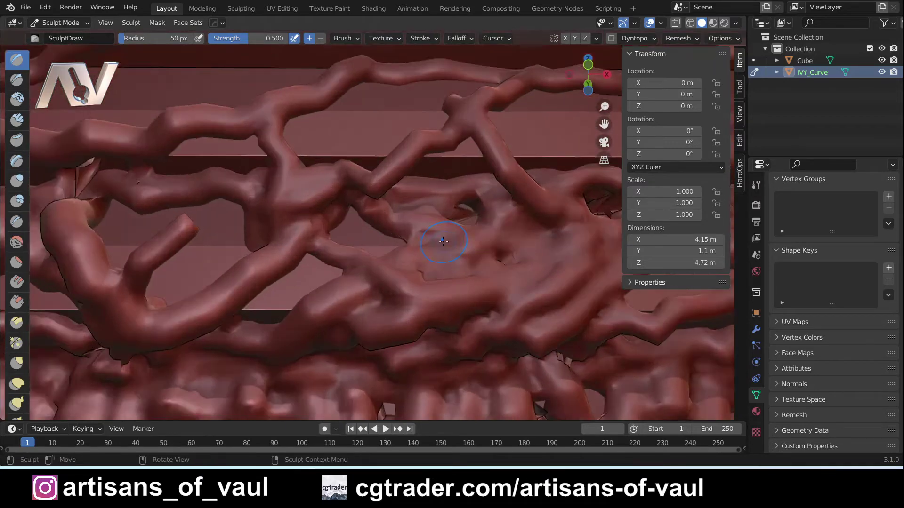
middle_drag(443, 241, 375, 198)
middle_drag(493, 126, 414, 222)
scroll(413, 222, up, 4)
middle_drag(438, 184, 389, 214)
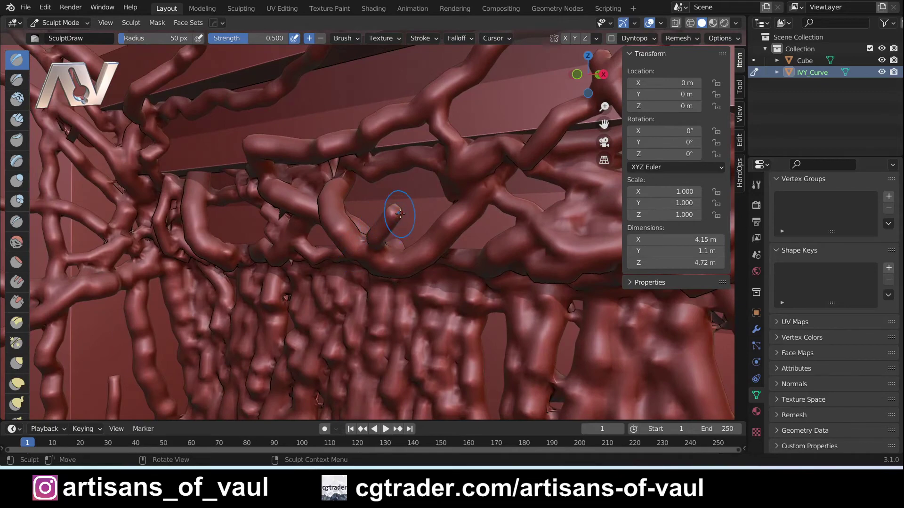
scroll(398, 221, down, 4)
middle_drag(493, 281, 412, 222)
shift+middle_drag(504, 285, 384, 174)
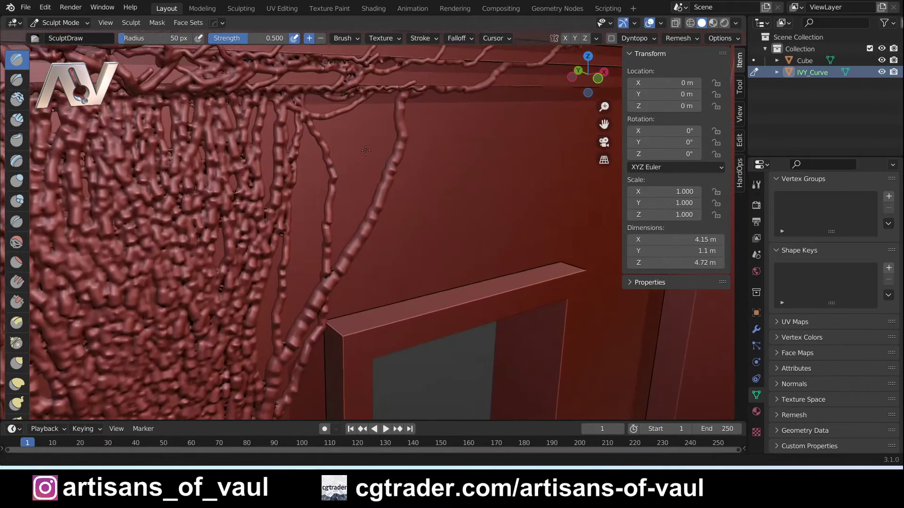
Step: Use the Smooth sculpting brush to soften the ridges on the thick diagonal branch beside the doorway
scroll(383, 174, down, 2)
middle_drag(387, 294, 374, 205)
scroll(368, 244, up, 6)
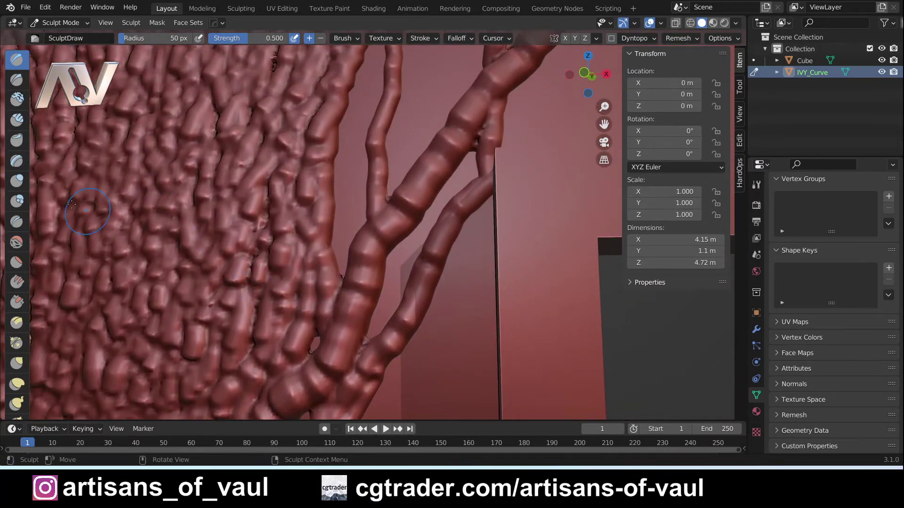
drag(31, 152, 71, 157)
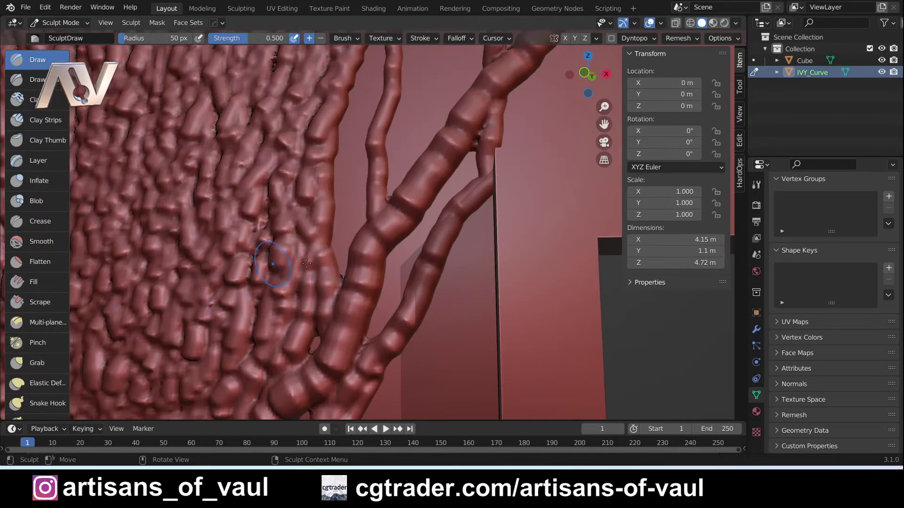
scroll(364, 272, up, 2)
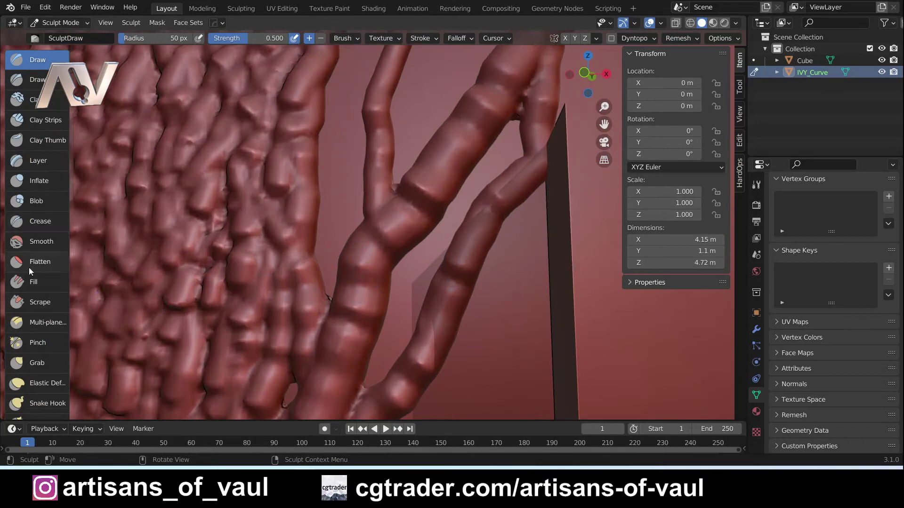
click(38, 244)
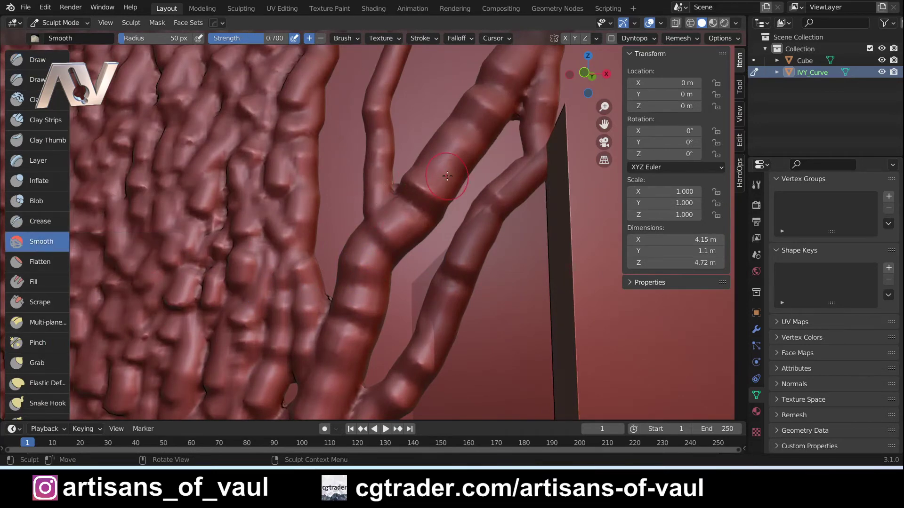
mouse_move(447, 176)
mouse_down()
mouse_move(363, 263)
mouse_move(349, 339)
mouse_move(365, 249)
mouse_move(367, 311)
mouse_move(495, 108)
mouse_up()
mouse_move(478, 146)
mouse_down()
mouse_move(419, 226)
mouse_move(495, 83)
mouse_move(347, 315)
mouse_up()
Step: Smooth the rest of the thick branch from just below the moulding down to its fork
scroll(347, 315, down, 10)
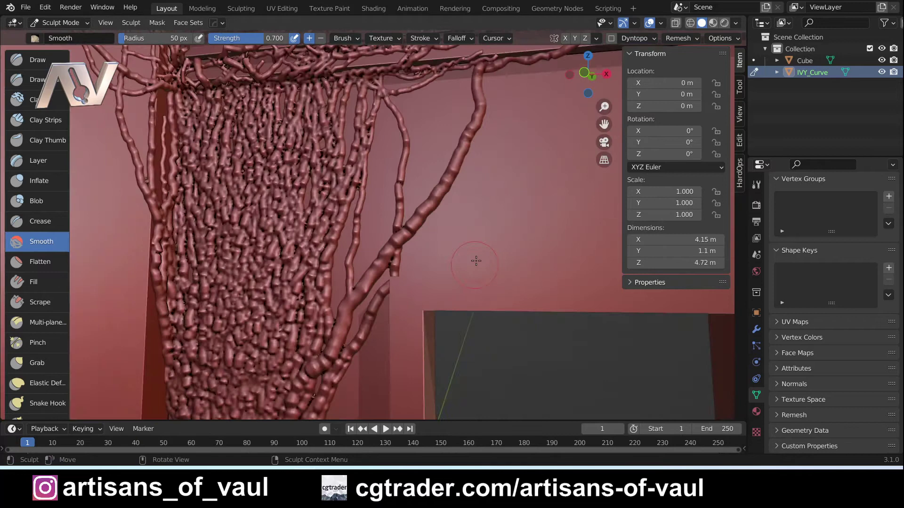
shift+middle_drag(478, 153, 434, 257)
drag(433, 216, 347, 379)
mouse_move(375, 321)
mouse_down()
mouse_move(429, 259)
mouse_move(338, 368)
mouse_up()
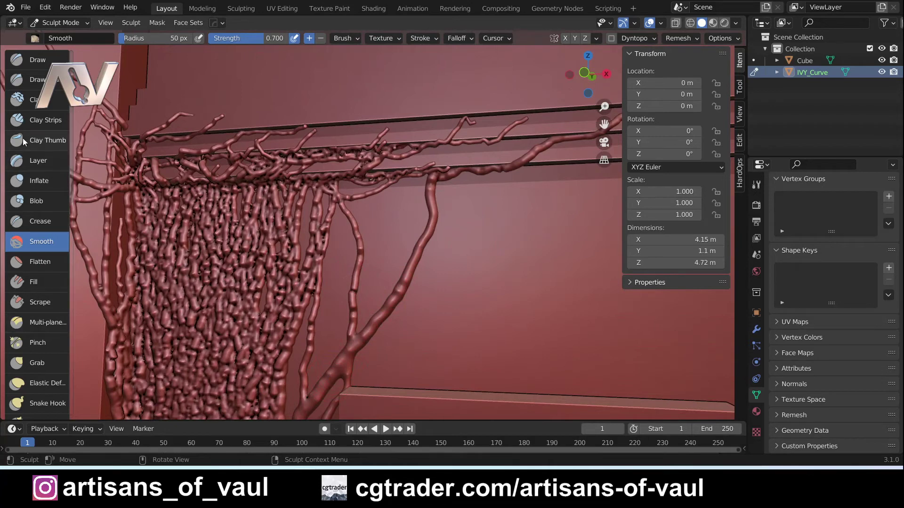
Step: Use the Inflate brush to thicken the large branch that hangs from the moulding down towards the doorway
click(35, 183)
scroll(418, 320, up, 4)
mouse_move(438, 284)
mouse_down()
mouse_move(495, 310)
mouse_move(449, 291)
mouse_up()
drag(478, 259, 476, 246)
key(ctrl+z)
drag(513, 214, 522, 209)
drag(483, 370, 419, 372)
shift+middle_drag(400, 345, 409, 223)
drag(435, 247, 391, 287)
shift+middle_drag(485, 165, 387, 383)
drag(389, 382, 383, 255)
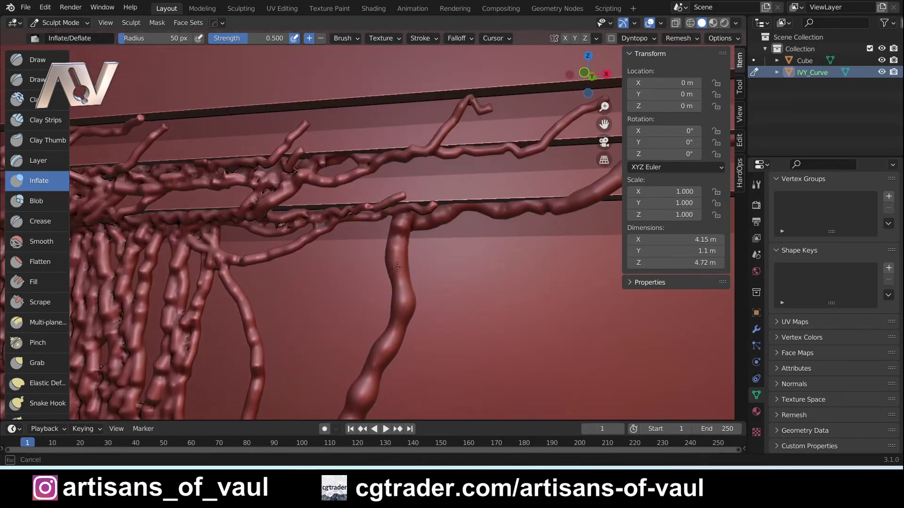
Step: Inflate the branch running along the moulding, from its junction with the hanging branch out to its tip
scroll(420, 262, down, 4)
scroll(422, 259, up, 4)
middle_drag(431, 256, 427, 233)
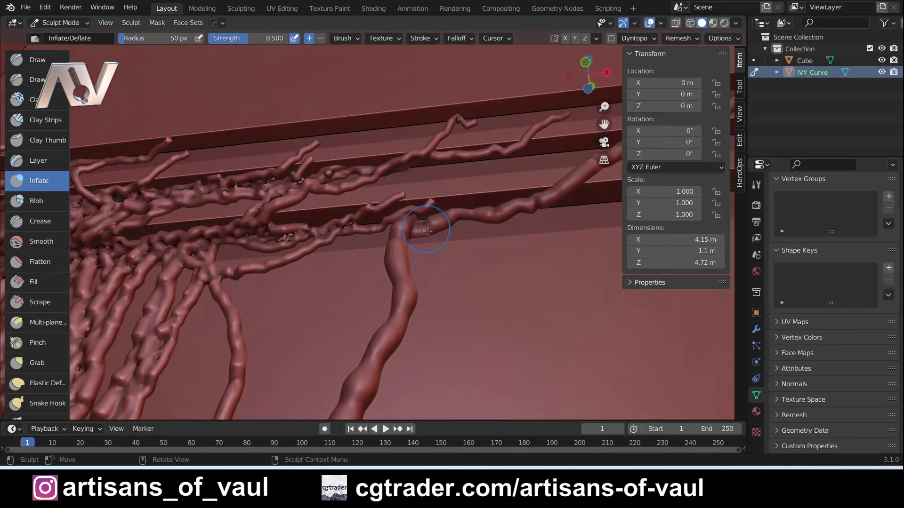
drag(437, 208, 414, 217)
drag(478, 219, 499, 211)
shift+middle_drag(523, 203, 313, 278)
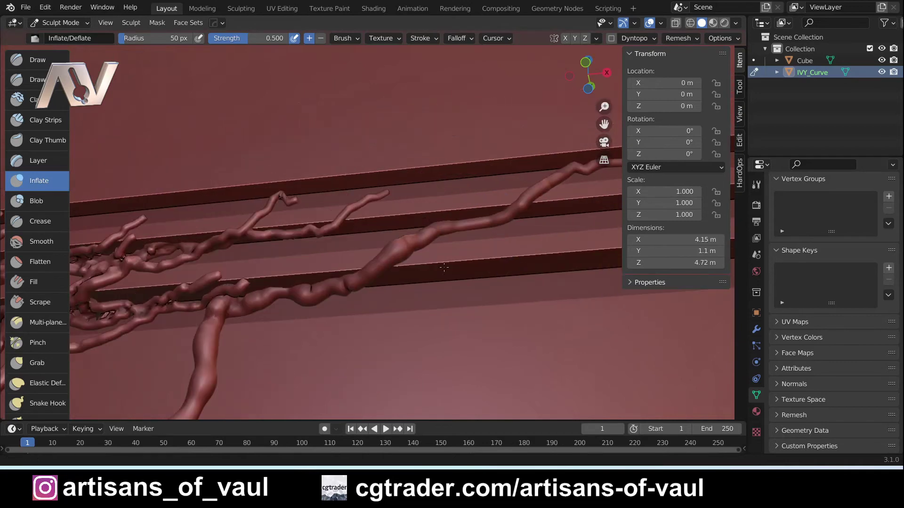
drag(427, 240, 511, 206)
shift+middle_drag(523, 210, 459, 248)
drag(471, 211, 494, 200)
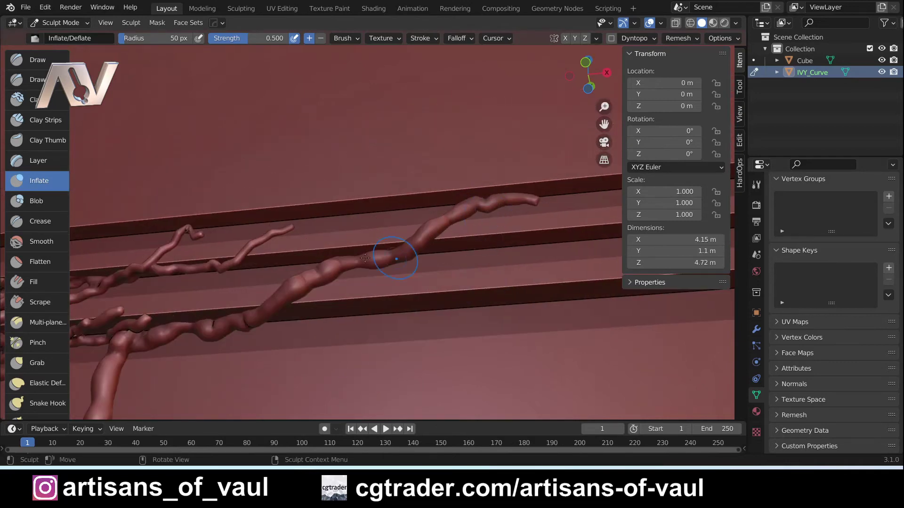
Step: Examine a joint in the thin hanging strand up close and the tapered base of the ivy
scroll(342, 258, down, 3)
shift+middle_drag(342, 258, 426, 257)
scroll(434, 177, up, 2)
scroll(395, 243, up, 12)
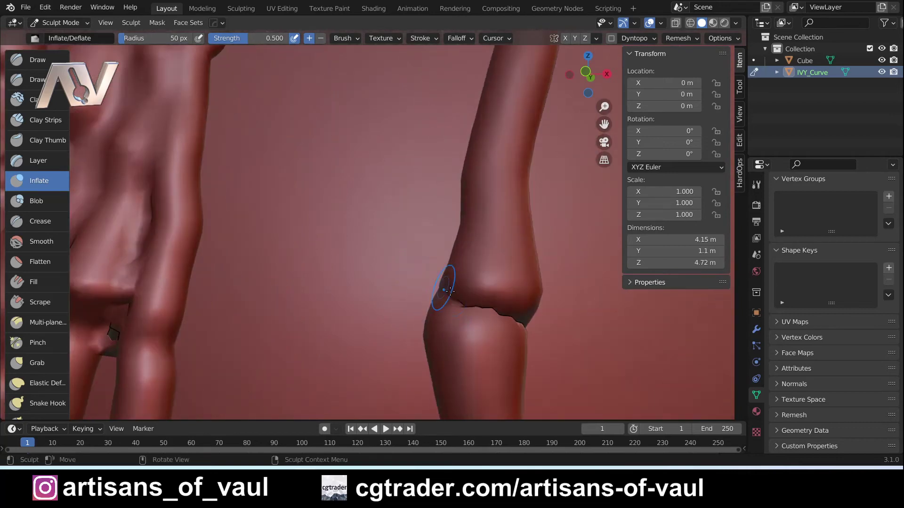
middle_drag(411, 258, 431, 253)
scroll(396, 243, down, 4)
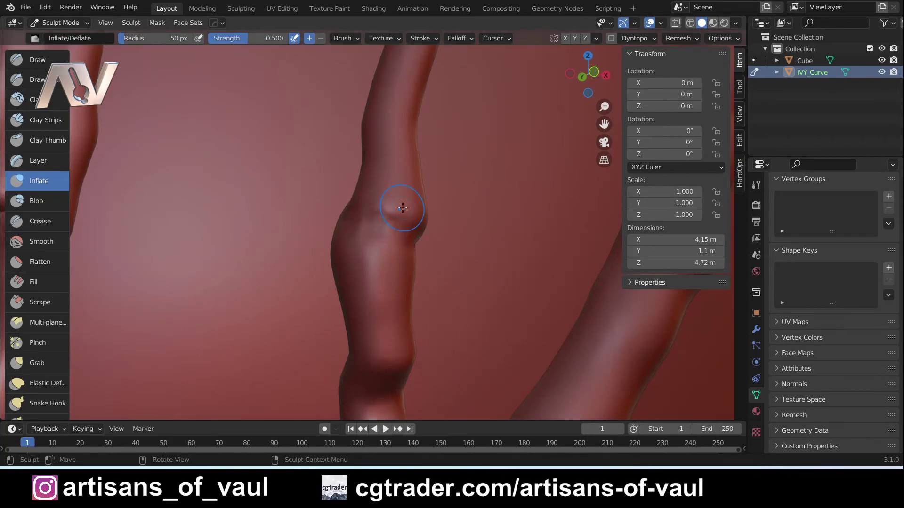
scroll(402, 207, down, 10)
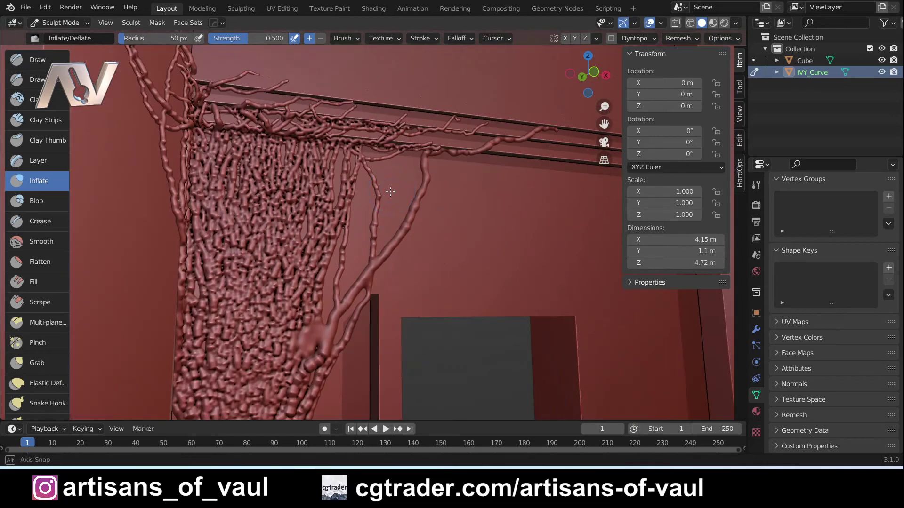
mouse_move(390, 191)
middle_down()
mouse_move(408, 269)
mouse_move(442, 265)
mouse_move(414, 282)
middle_up()
scroll(408, 268, down, 6)
mouse_move(325, 400)
shift+middle_down()
mouse_move(359, 227)
mouse_move(299, 239)
shift+middle_up()
scroll(359, 227, up, 6)
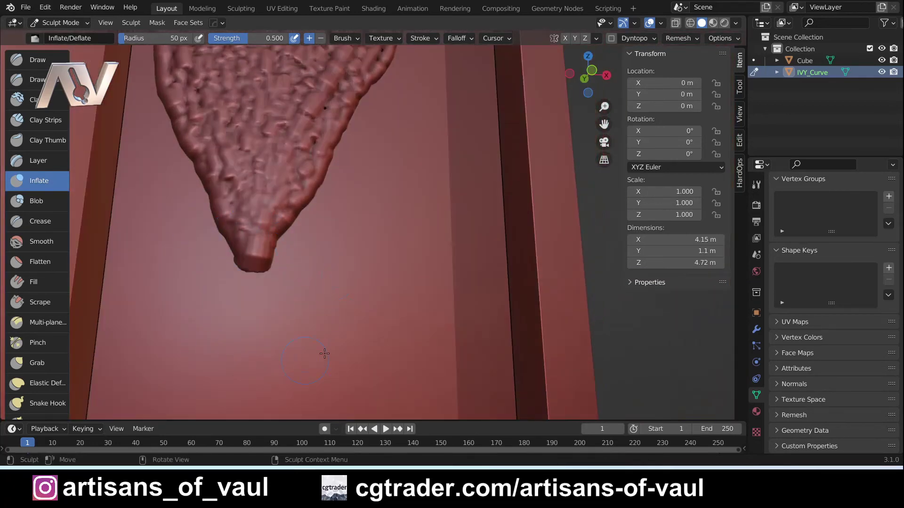
Step: Examine the whole sculpted ivy on the wall from several angles
scroll(338, 339, down, 5)
middle_drag(346, 221, 293, 325)
middle_drag(309, 288, 350, 419)
shift+middle_drag(350, 34, 349, 86)
scroll(416, 138, down, 2)
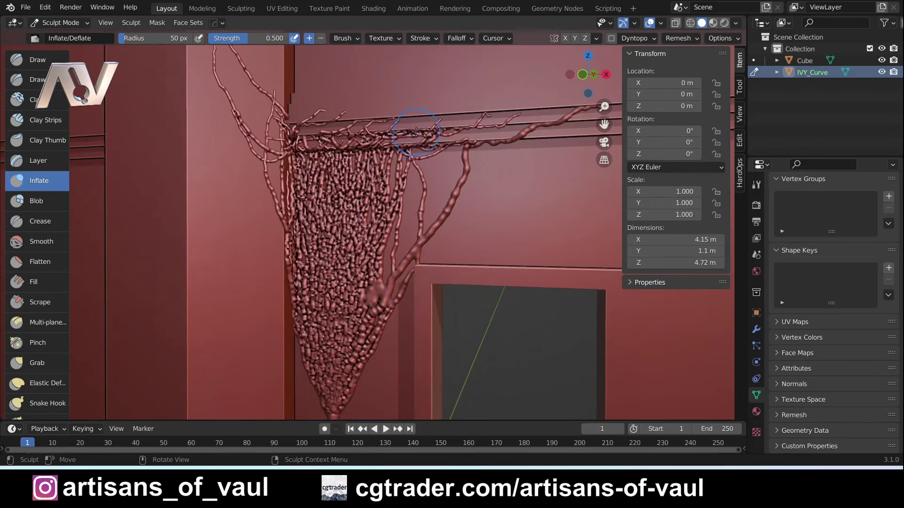
mouse_move(432, 195)
middle_down()
mouse_move(370, 333)
mouse_move(376, 250)
middle_up()
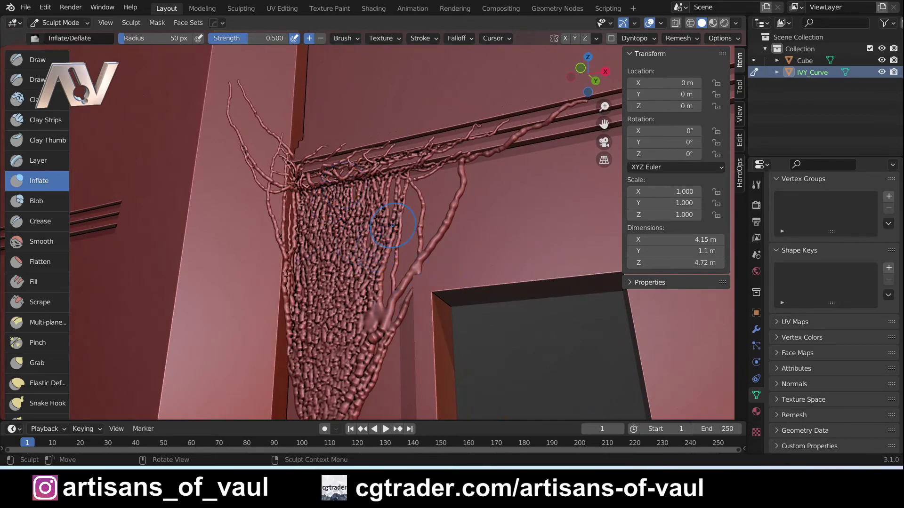
mouse_move(393, 224)
middle_down()
mouse_move(370, 191)
mouse_move(382, 239)
middle_up()
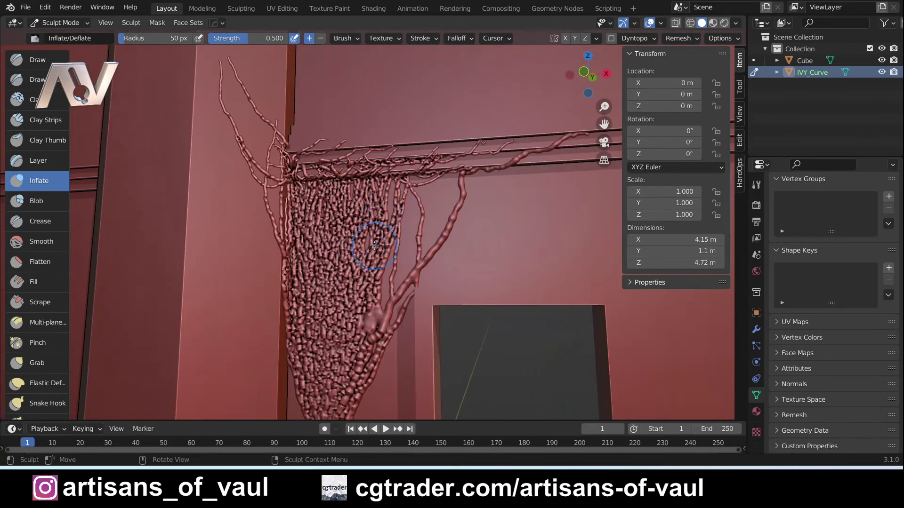
scroll(375, 239, down, 2)
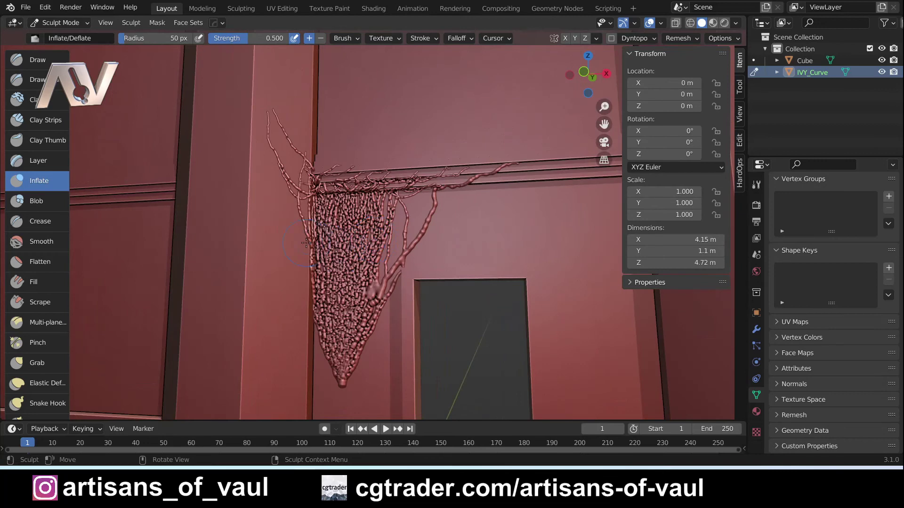
scroll(308, 245, up, 4)
middle_drag(306, 249, 323, 233)
drag(353, 250, 362, 251)
middle_drag(362, 251, 331, 301)
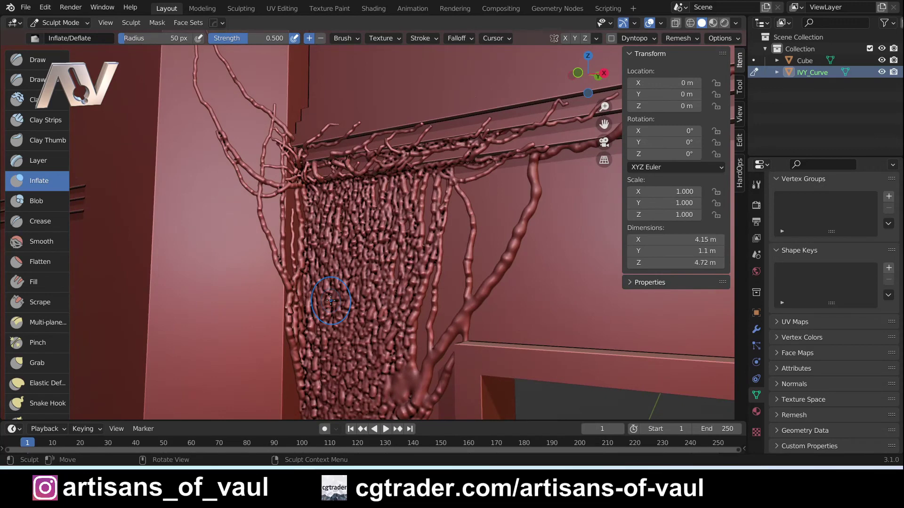
scroll(317, 220, down, 2)
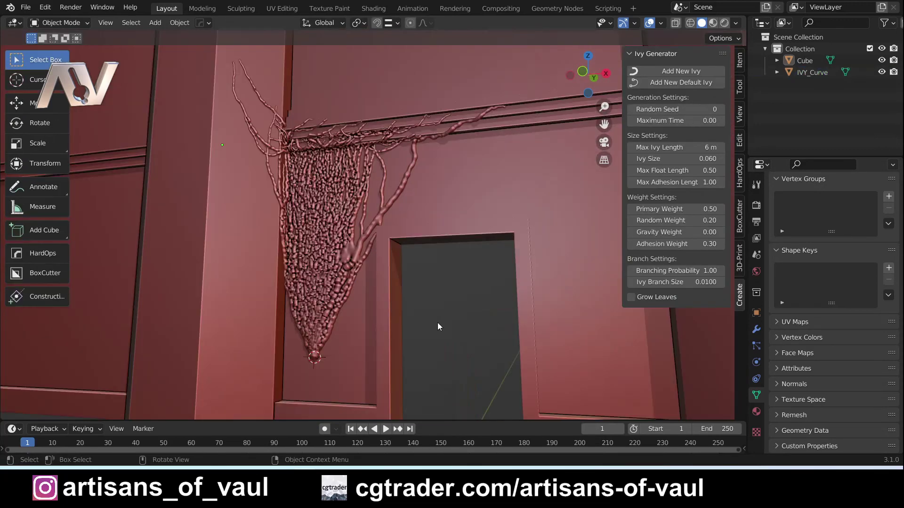
Step: In Object Mode, grow a second leafless ivy on the wall, adjust its curve properties and convert it to a mesh
middle_drag(438, 325, 520, 343)
scroll(500, 321, up, 5)
scroll(500, 321, down, 3)
scroll(794, 335, up, 2)
click(818, 84)
scroll(828, 330, down, 5)
drag(851, 399, 881, 399)
scroll(629, 335, up, 3)
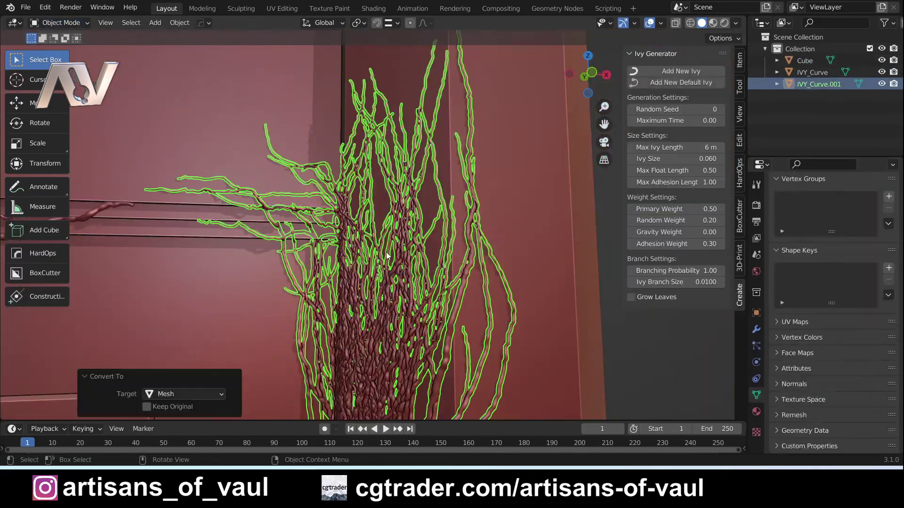